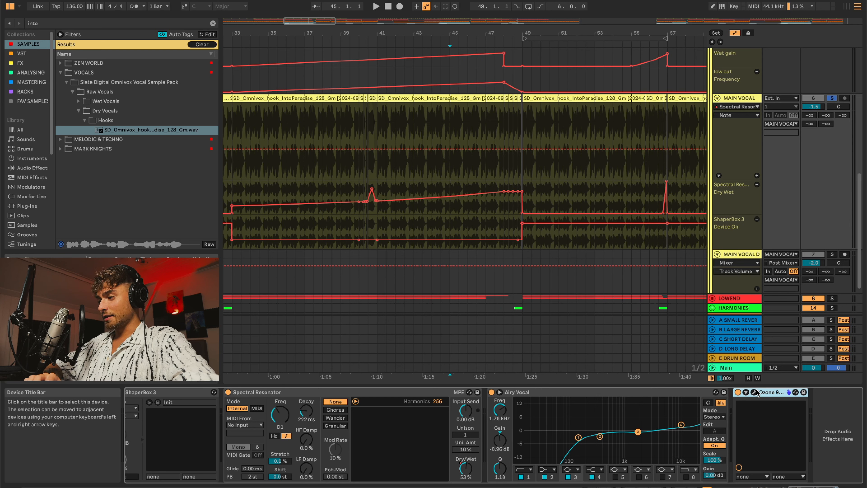
# Step: Open the Ozone 9 Imager on the MAIN VOCAL track and play the vocal to examine its stereo image
pyautogui.click(754, 392)
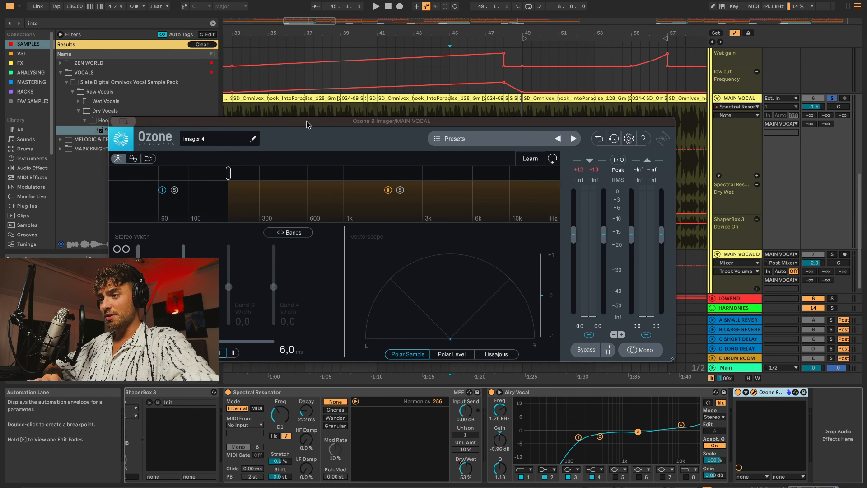
pyautogui.moveTo(304, 124); pyautogui.dragTo(413, 126)
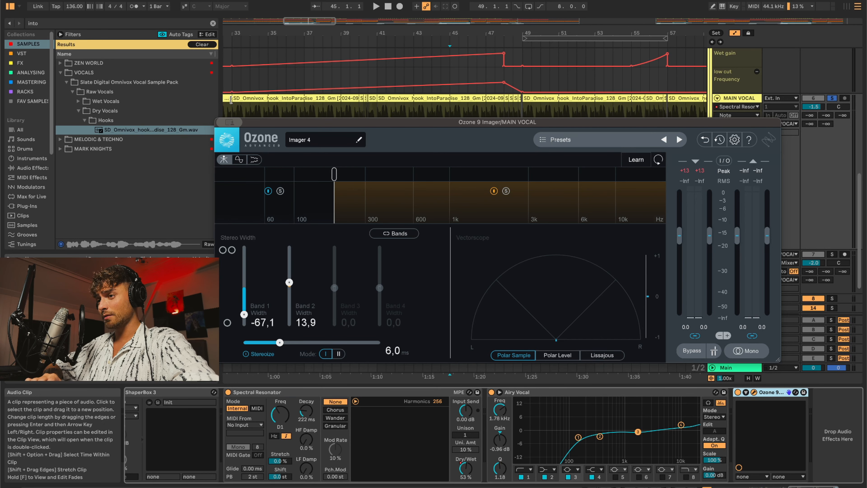
pyautogui.click(230, 122)
pyautogui.click(231, 123)
pyautogui.press('space')
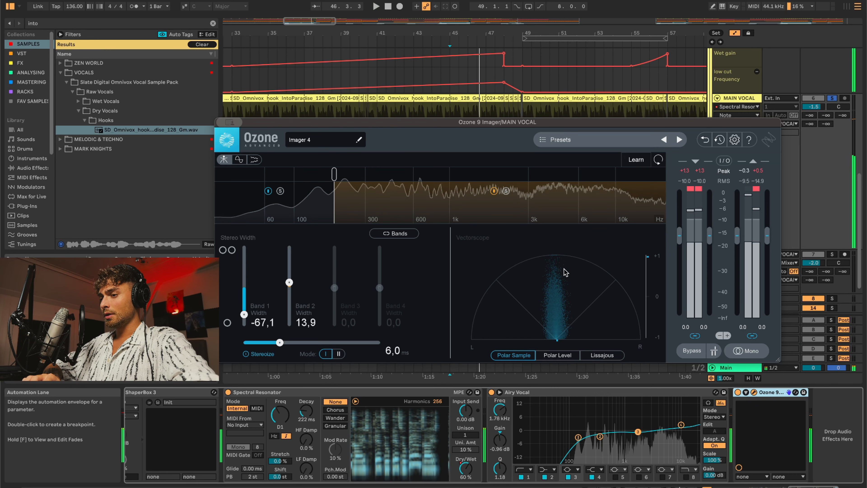
pyautogui.press('space')
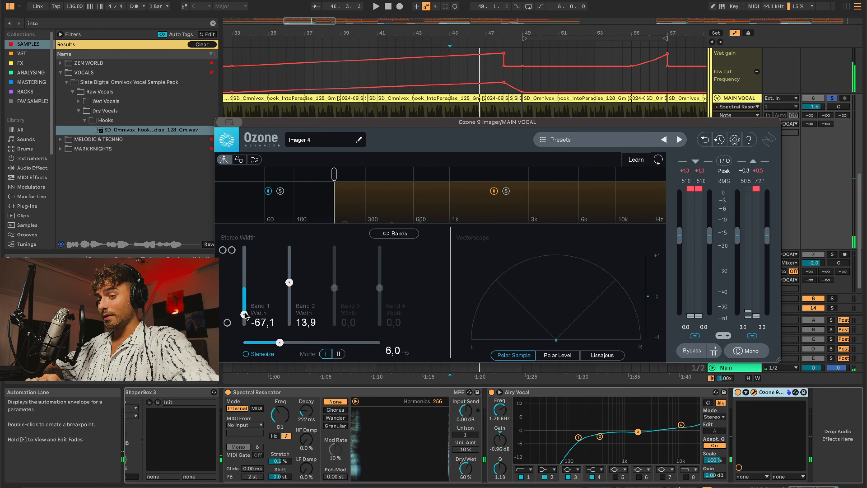
# Step: Try narrowing the Imager's Band 1 stereo width to its minimum during playback and undo the change
pyautogui.moveTo(244, 314); pyautogui.dragTo(244, 339)
pyautogui.press('space')
pyautogui.press('space')
pyautogui.press('super+z')
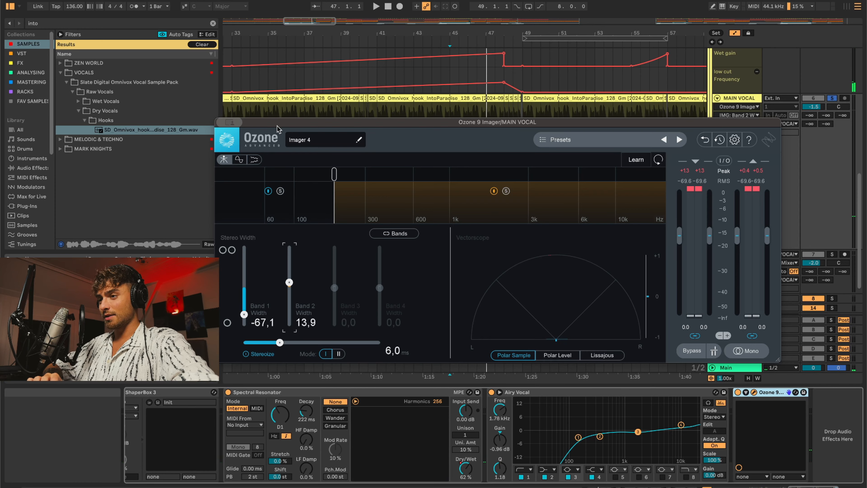
# Step: Close the Imager plug-in window and show the effect chain of the MAIN VOCAL GR track
pyautogui.moveTo(230, 122)
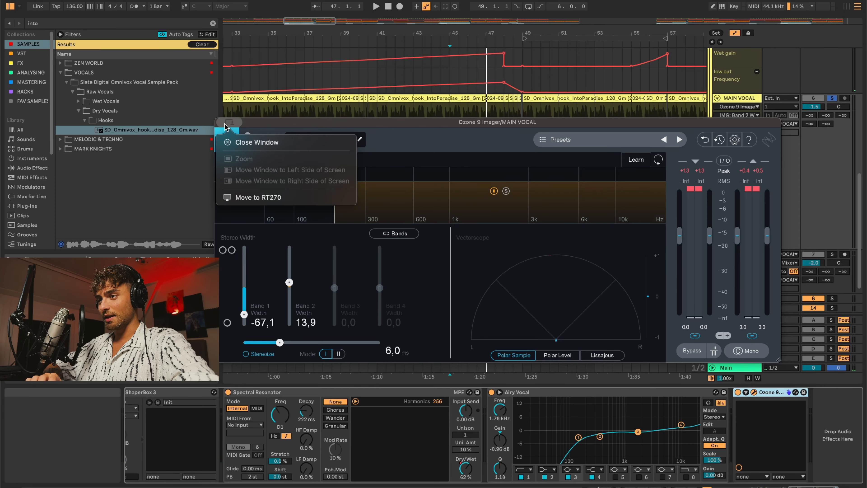
pyautogui.click(236, 142)
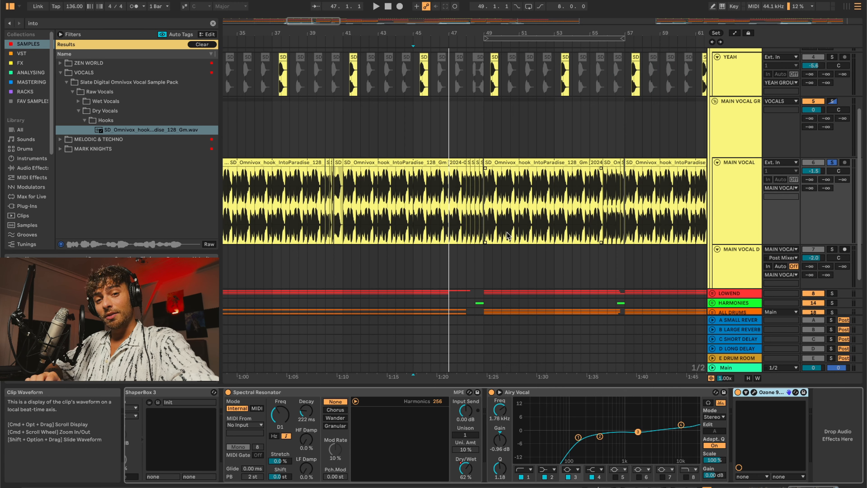
pyautogui.click(740, 200)
pyautogui.scroll(1, 741, 199)
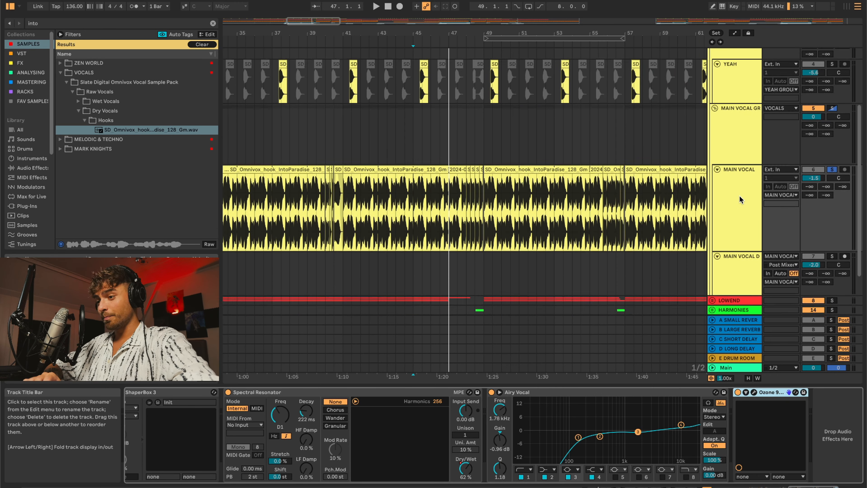
pyautogui.scroll(1, 741, 199)
pyautogui.click(733, 151)
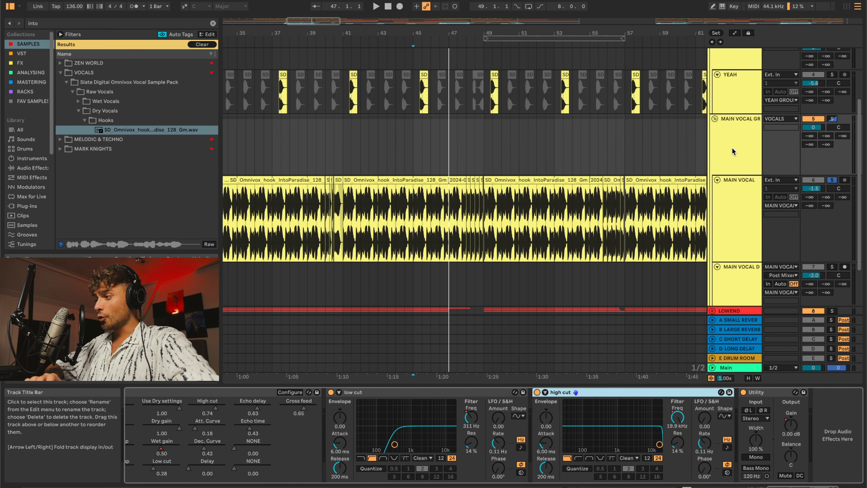
# Step: Open the Valhalla plug-in at the start of the main vocal group's effect chain
pyautogui.hscroll(-5, 236, 397)
pyautogui.scroll(2, 522, 194)
pyautogui.hscroll(-1, 523, 195)
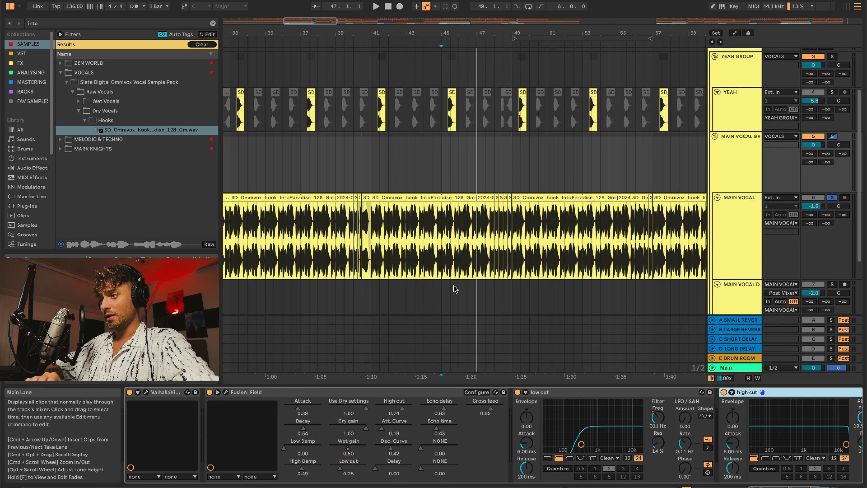
pyautogui.scroll(-2, 315, 290)
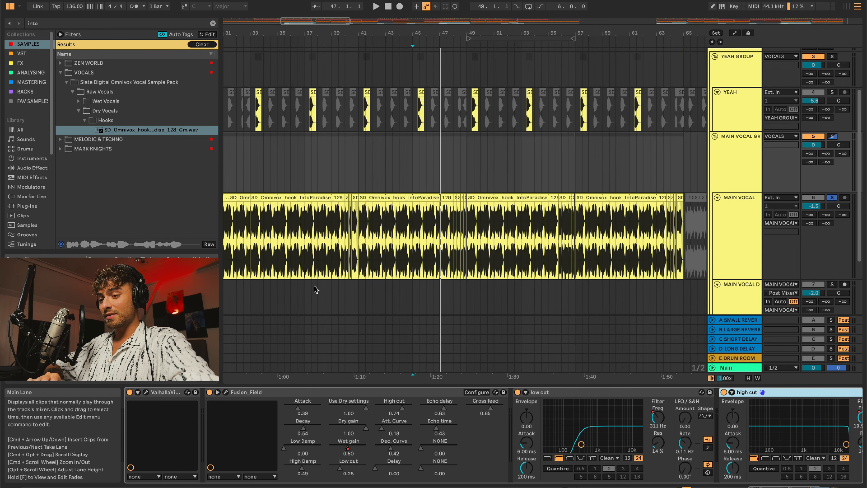
pyautogui.click(146, 392)
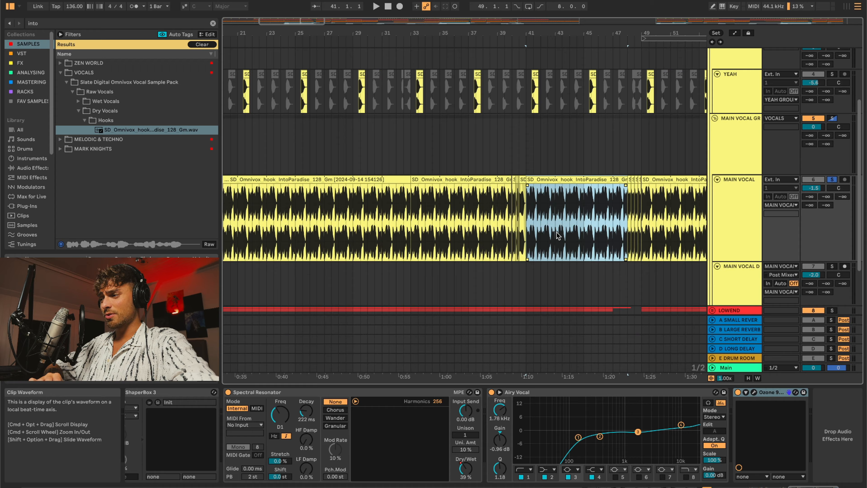
# Step: Select the Fusion_Field device on the main vocal group and display the arrangement's automation lanes
pyautogui.moveTo(533, 211)
pyautogui.mouseDown()
pyautogui.moveTo(499, 212)
pyautogui.moveTo(520, 212)
pyautogui.mouseUp()
pyautogui.scroll(10, 519, 212)
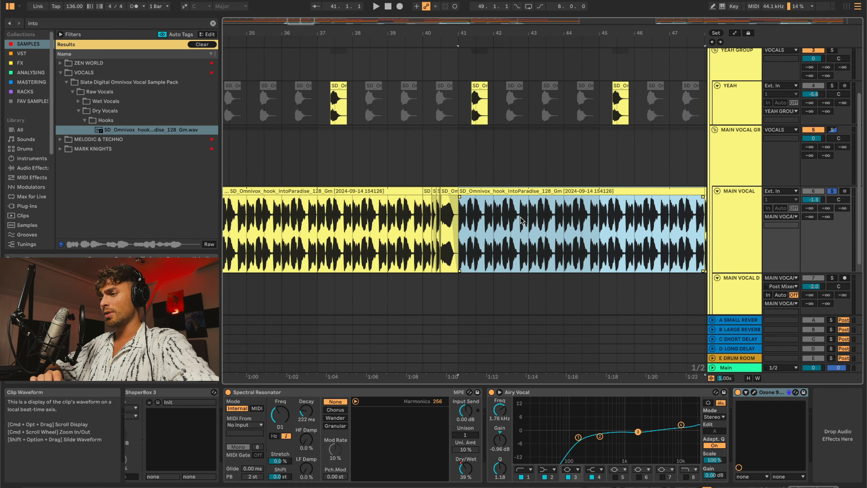
pyautogui.scroll(1, 522, 221)
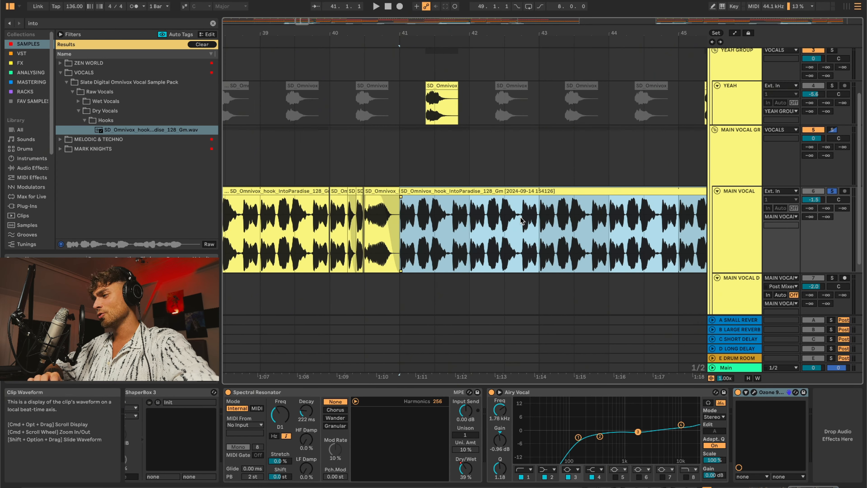
pyautogui.scroll(-2, 437, 218)
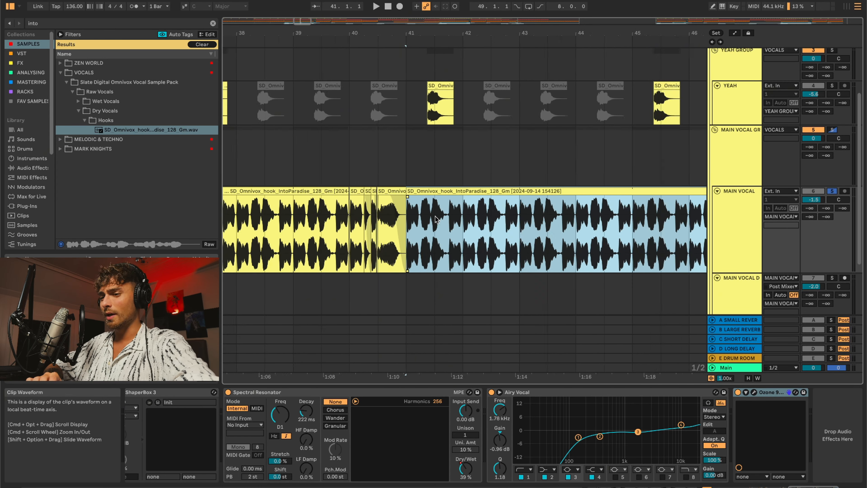
pyautogui.click(745, 169)
pyautogui.click(248, 396)
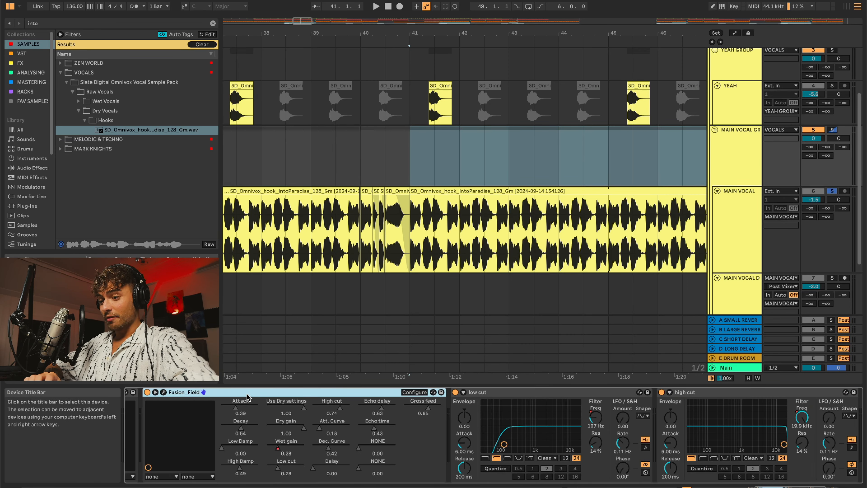
pyautogui.hscroll(-2, 161, 440)
pyautogui.scroll(-4, 337, 225)
pyautogui.press('a')
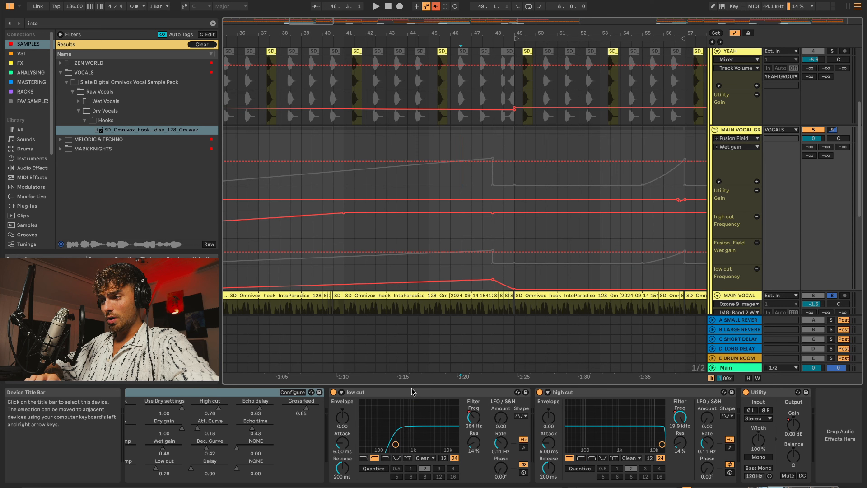
# Step: Show the automation of the low cut filter's frequency on the main vocal group
pyautogui.click(412, 392)
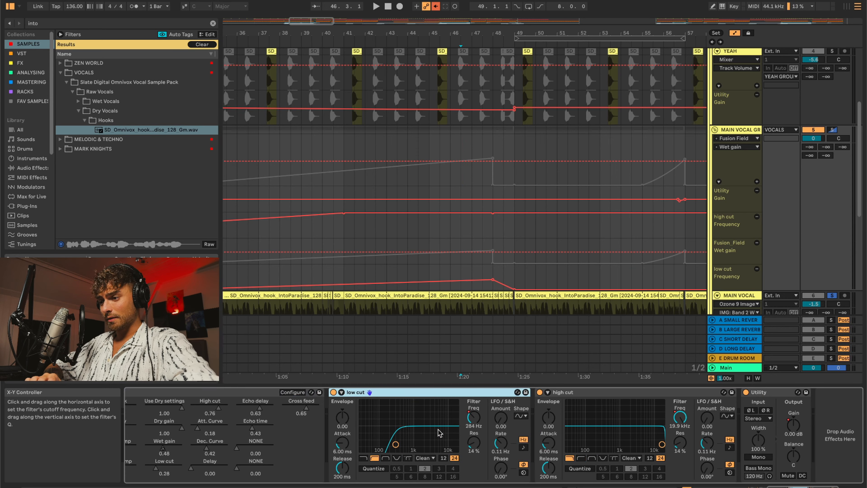
pyautogui.scroll(-3, 460, 225)
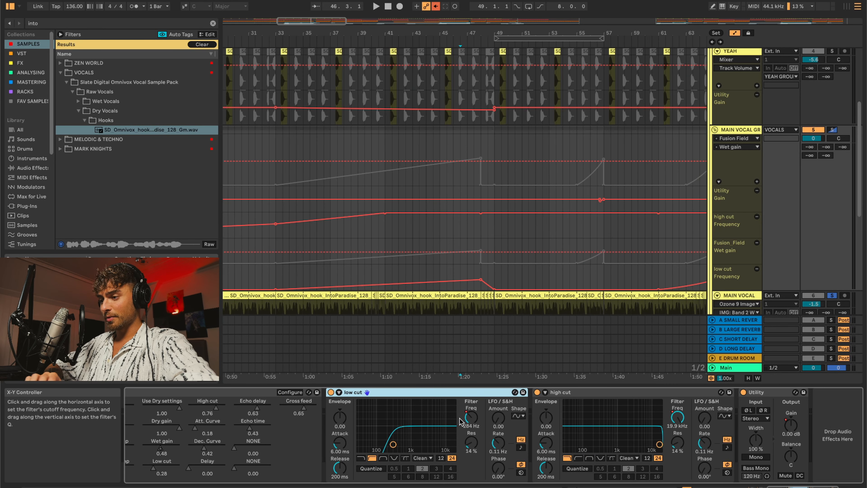
pyautogui.rightClick(472, 412)
pyautogui.click(487, 415)
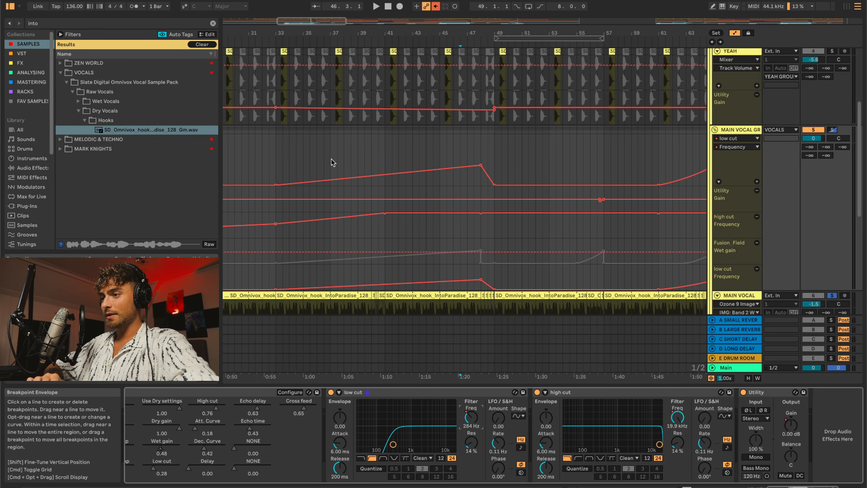
pyautogui.moveTo(338, 160); pyautogui.dragTo(488, 176)
# Step: Show the automation of the high cut filter's frequency on the main vocal group from bar 17
pyautogui.scroll(-3, 451, 178)
pyautogui.rightClick(678, 417)
pyautogui.click(693, 419)
pyautogui.scroll(2, 450, 178)
pyautogui.click(311, 201)
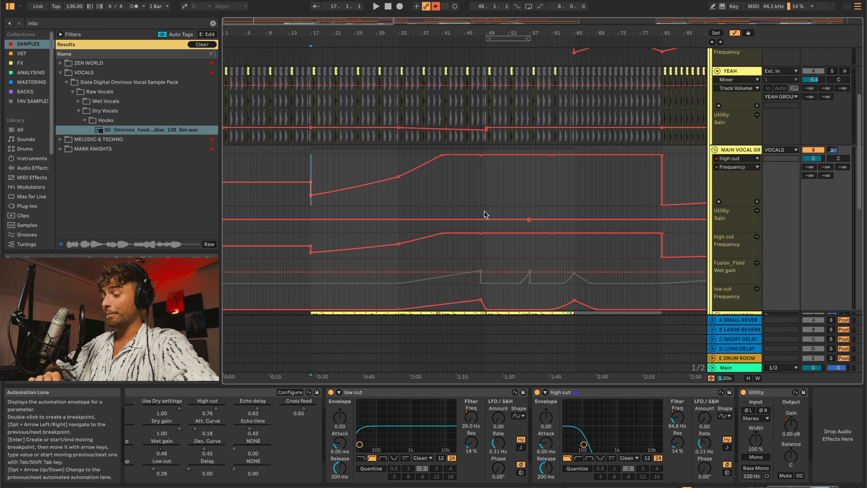
# Step: Set the arrangement's fixed grid to 4 Bars
pyautogui.click(464, 198)
pyautogui.rightClick(433, 199)
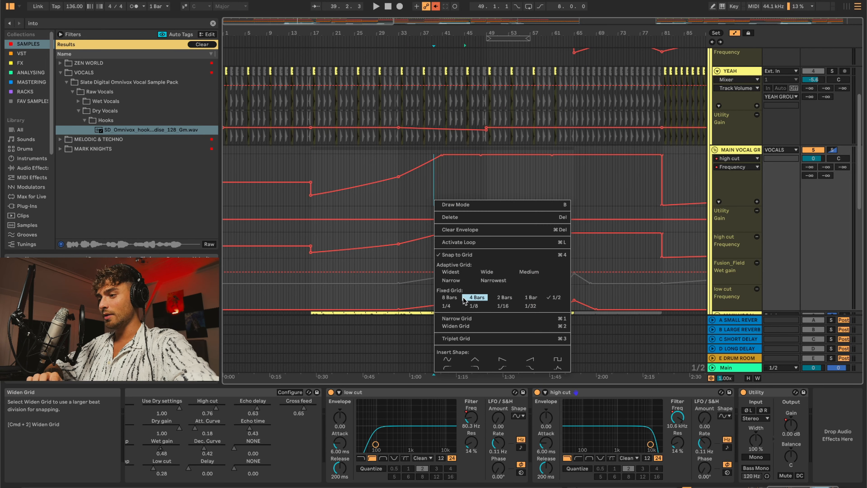
pyautogui.click(474, 298)
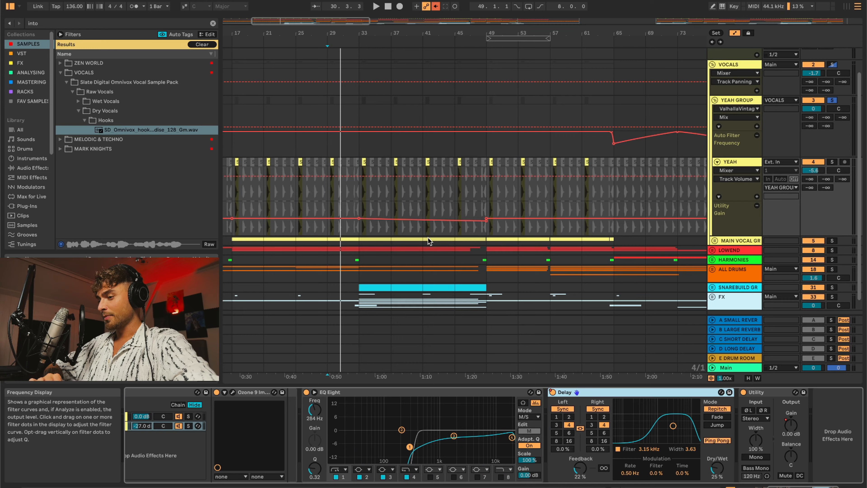
# Step: Review the vocal automation across the arrangement and select the collapsed MAIN VOCAL GR track at bar 17
pyautogui.scroll(3, 368, 209)
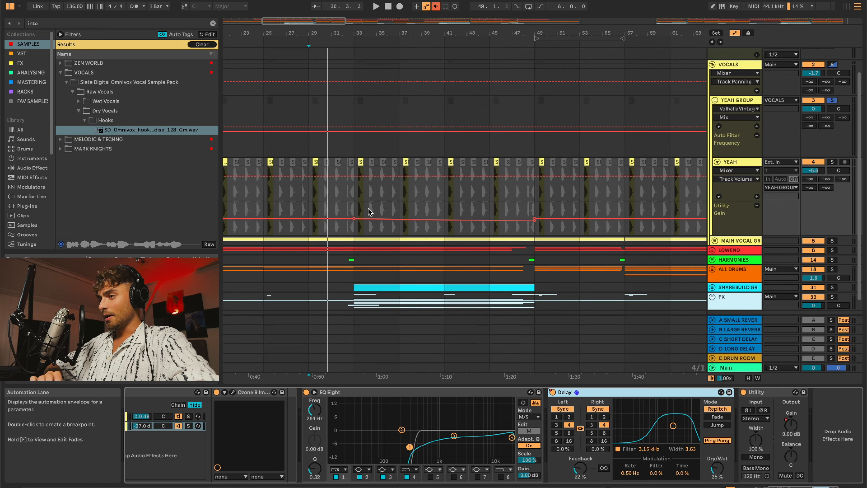
pyautogui.scroll(-6, 368, 209)
pyautogui.scroll(3, 541, 228)
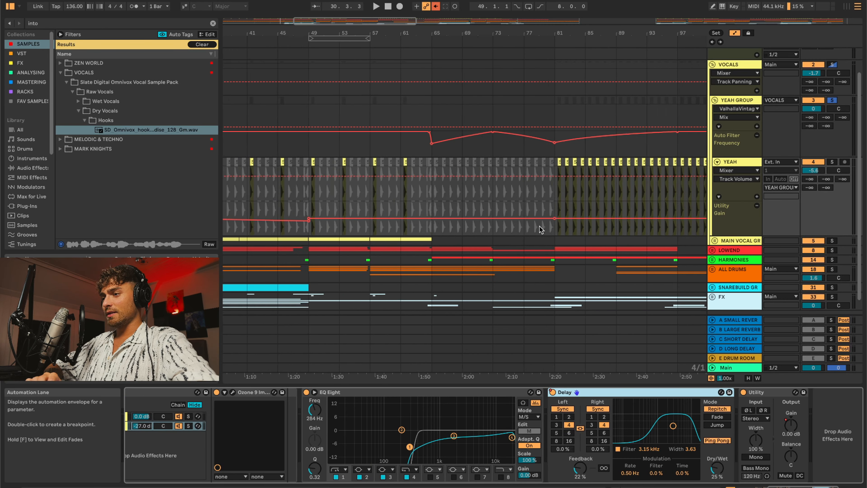
pyautogui.hscroll(-7, 541, 228)
pyautogui.click(309, 256)
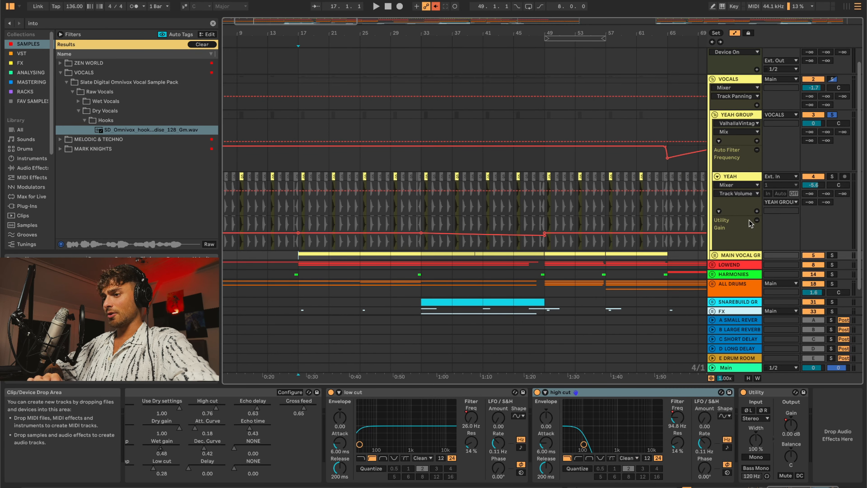
pyautogui.scroll(2, 830, 147)
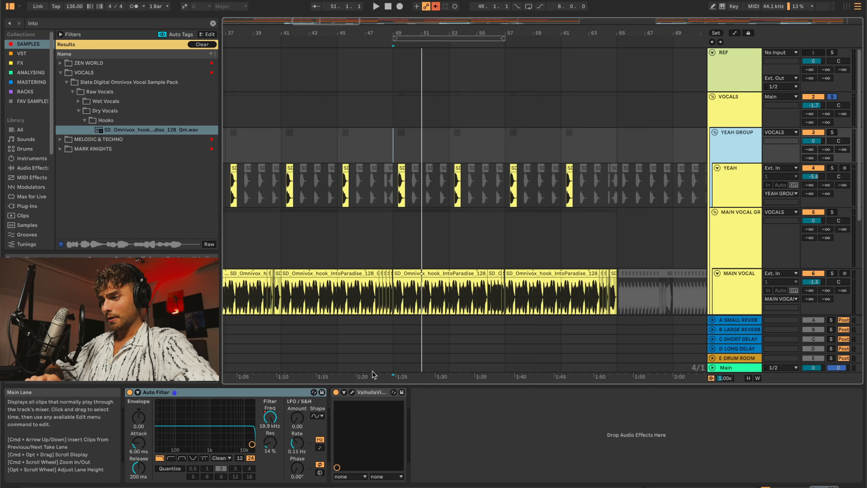
# Step: Select the YEAH track and its PARALEL FX rack to view its parallel chains
pyautogui.press('Down')
pyautogui.hscroll(-5, 423, 406)
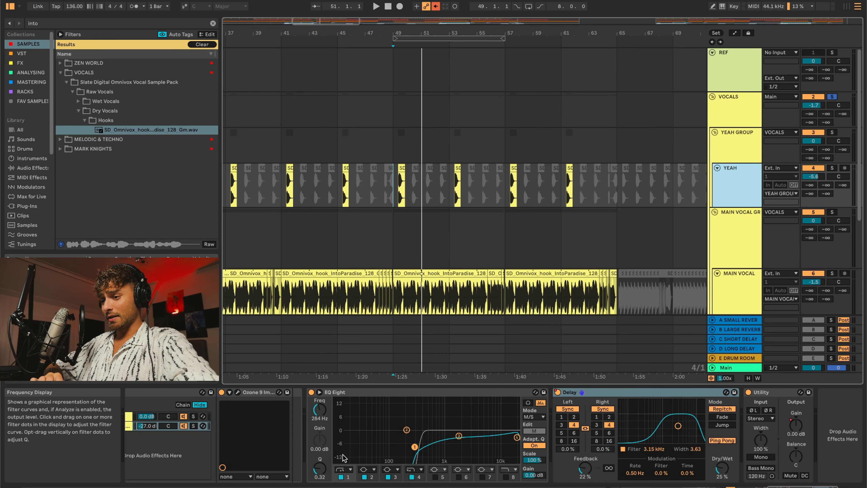
pyautogui.click(247, 392)
pyautogui.hscroll(-1, 249, 456)
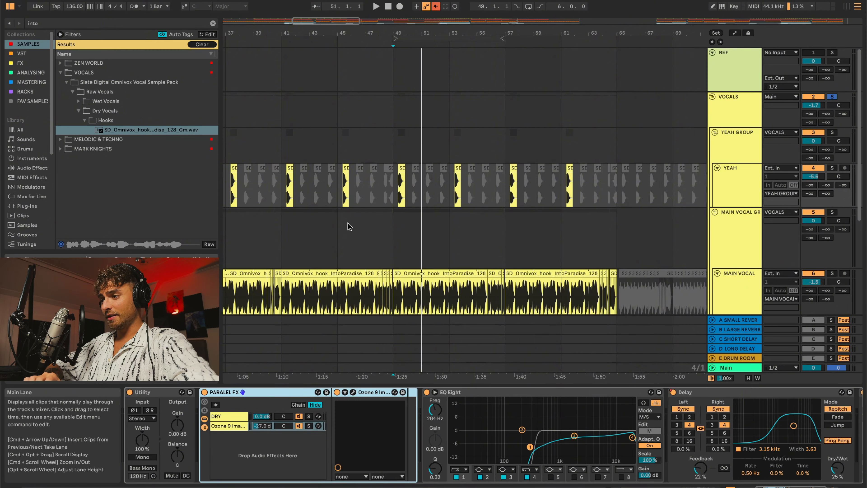
# Step: Open the Ozone 9 Imager inside the PARALEL FX rack and play the YEAH vocal to examine the widening
pyautogui.scroll(5, 348, 227)
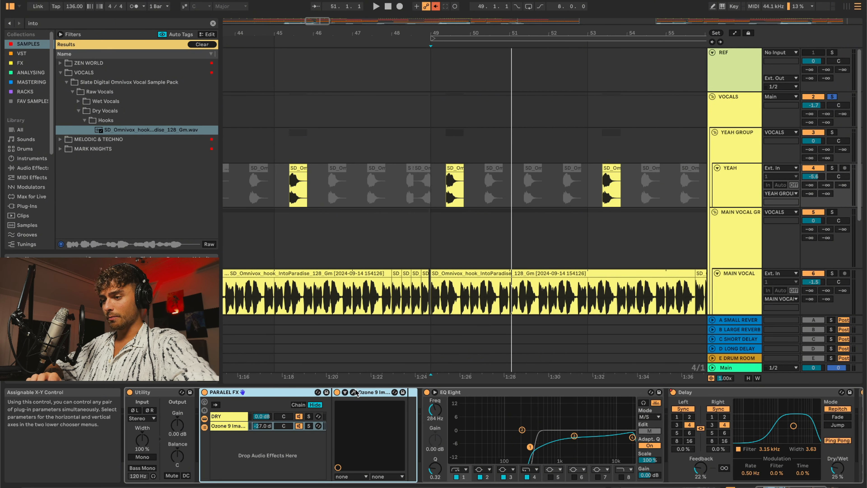
pyautogui.click(370, 392)
pyautogui.click(353, 392)
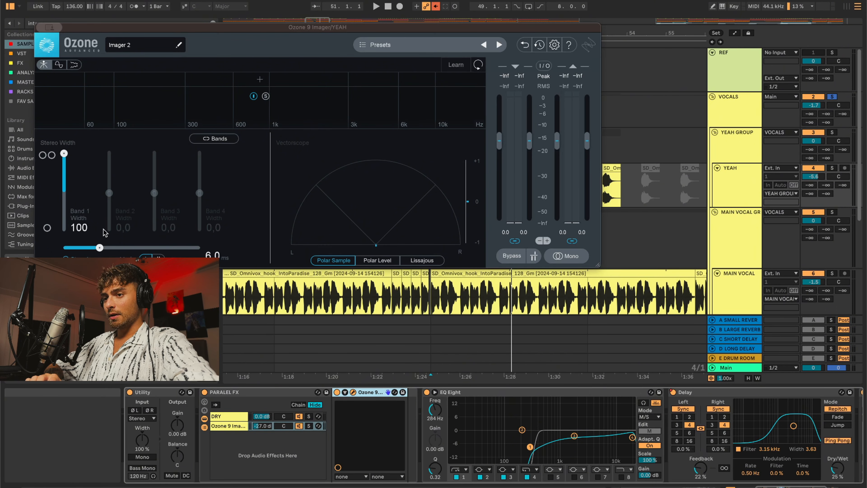
pyautogui.press('space')
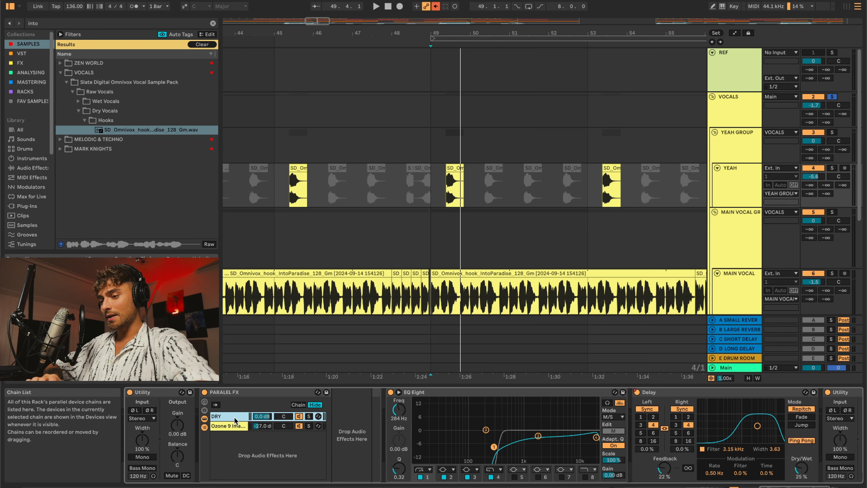
# Step: Compare the rack's DRY and Ozone 9 Imager chains and set the Ozone chain's volume to -5.0 dB
pyautogui.click(229, 426)
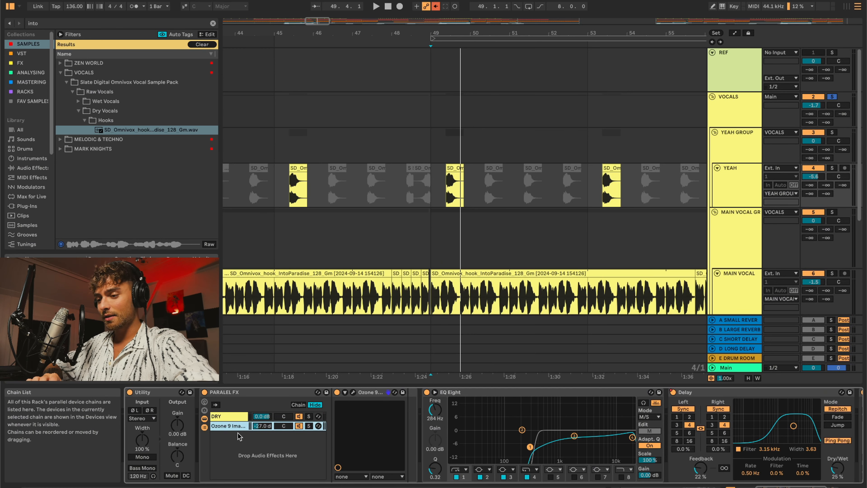
pyautogui.click(240, 417)
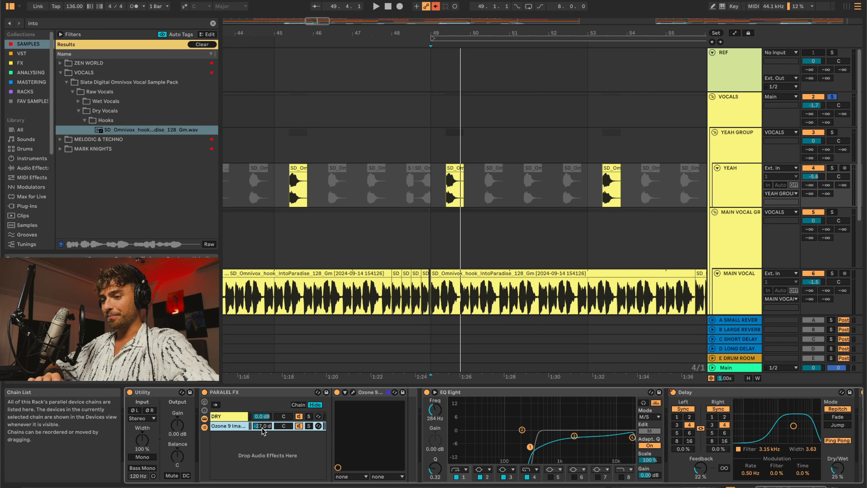
pyautogui.moveTo(265, 427); pyautogui.dragTo(264, 409)
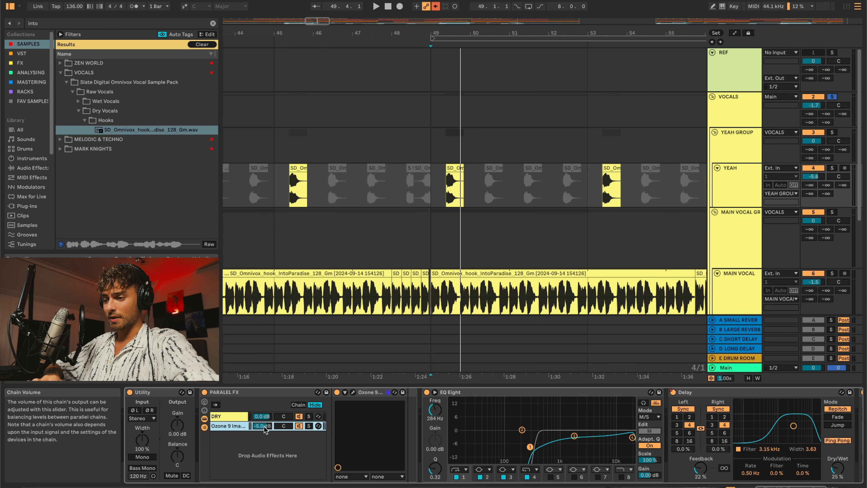
# Step: Play the YEAH vocal and undo the Ozone 9 Imager chain's volume change
pyautogui.press('space')
pyautogui.press('space')
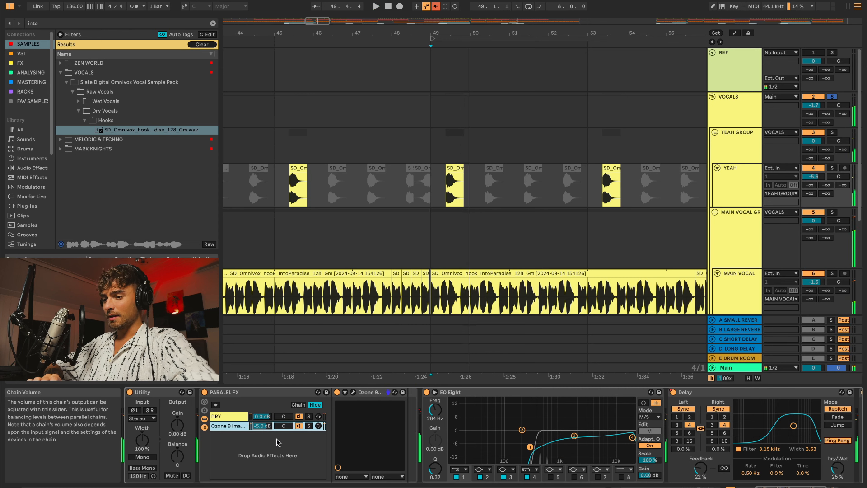
pyautogui.press('super+z')
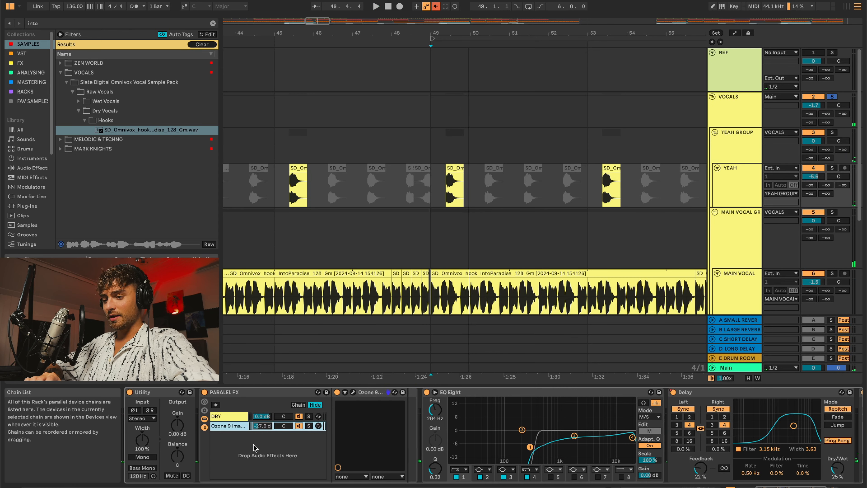
# Step: Show the YEAH track's Utility gain automation, examine it across the arrangement and hide the automation lanes
pyautogui.hscroll(5, 421, 440)
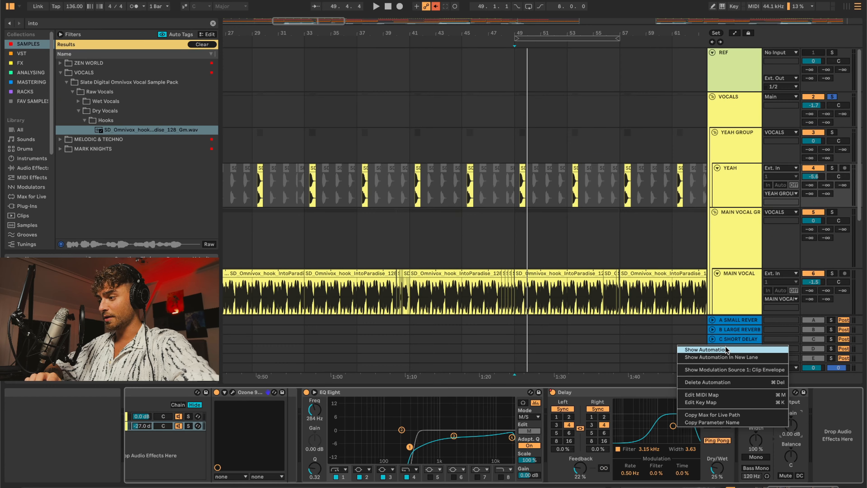
pyautogui.click(725, 345)
pyautogui.scroll(-10, 624, 296)
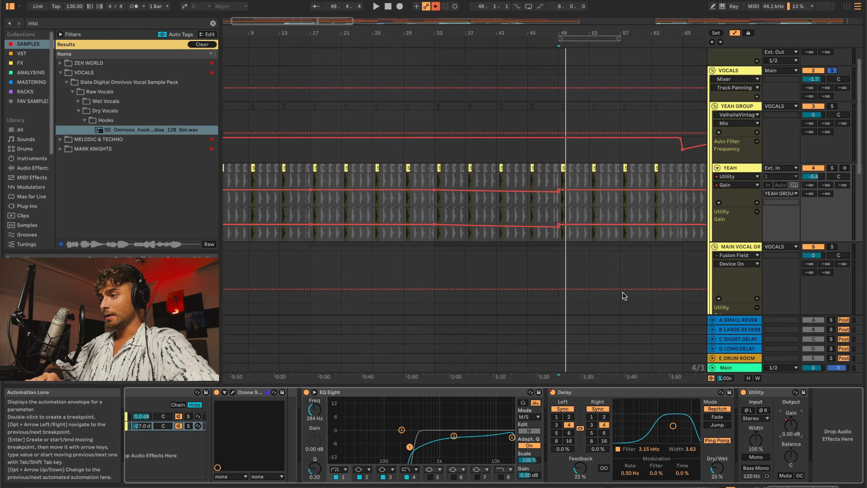
pyautogui.scroll(5, 327, 228)
pyautogui.scroll(5, 317, 217)
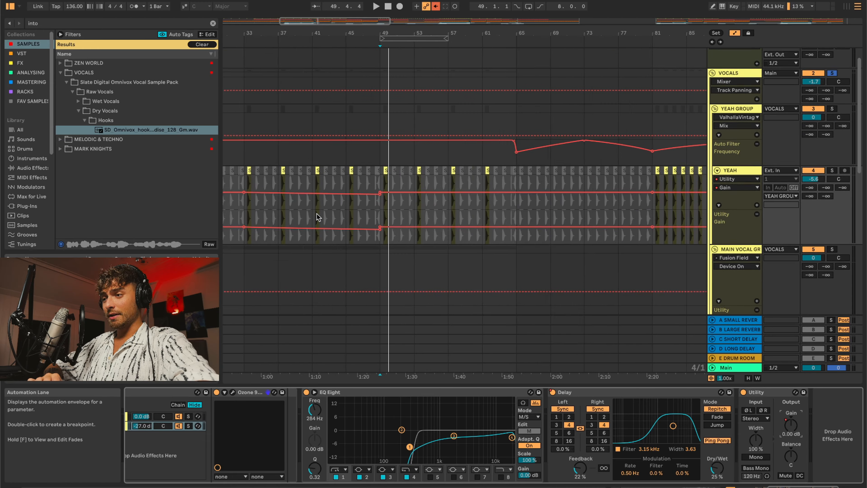
pyautogui.press('a')
# Step: Show the YEAH GROUP's Auto Filter frequency automation and open its Valhalla reverb plug-in for inspection
pyautogui.click(751, 146)
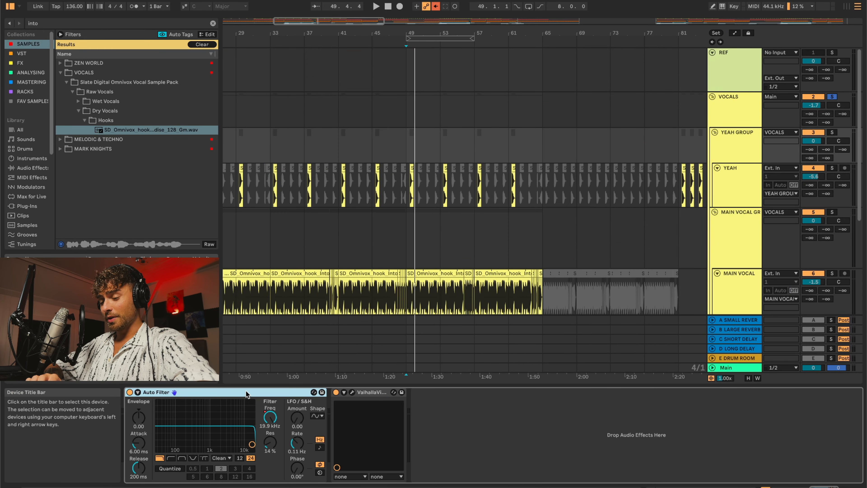
pyautogui.scroll(-1, 403, 245)
pyautogui.scroll(-2, 404, 245)
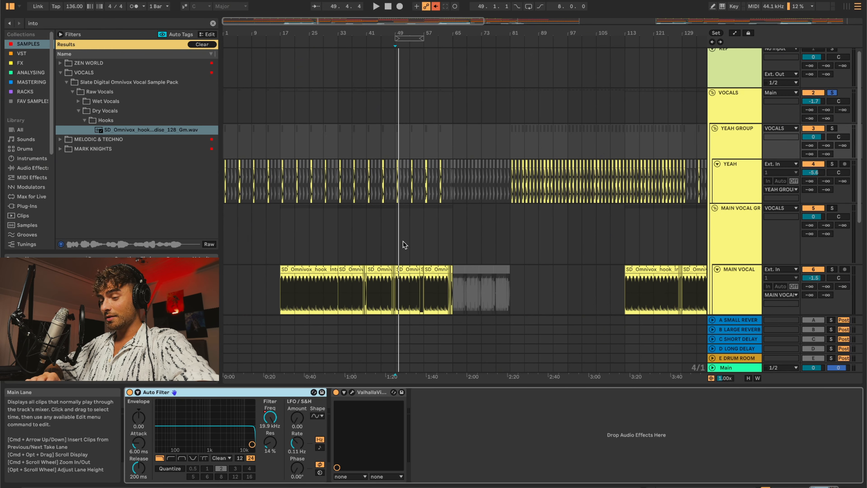
pyautogui.rightClick(272, 419)
pyautogui.click(285, 424)
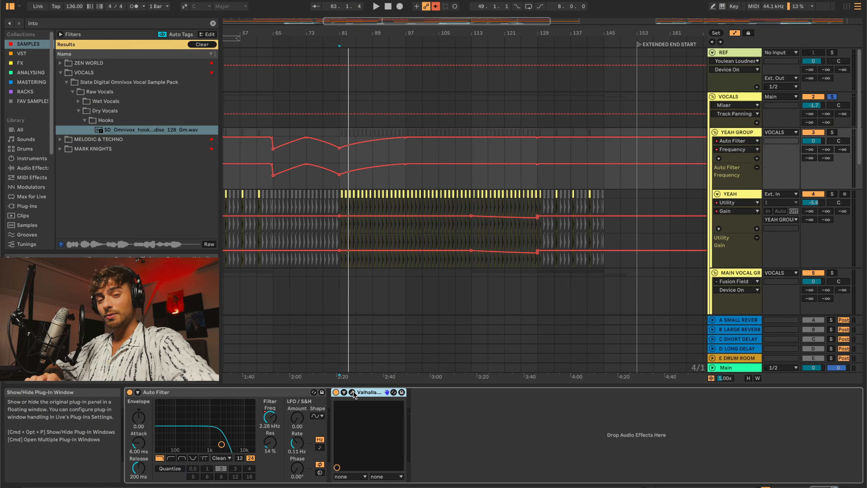
pyautogui.click(352, 392)
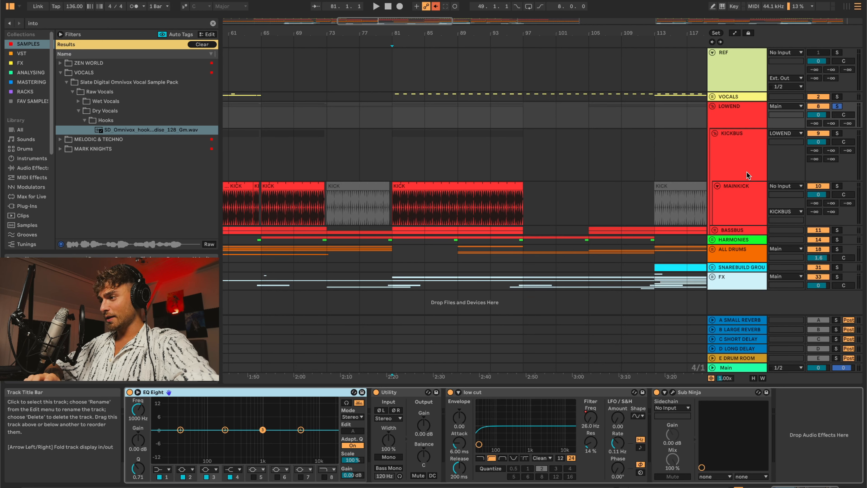
# Step: Play the KICK clip at bar 81 on the MAINKICK track and unfold the BASSBUS group
pyautogui.click(368, 212)
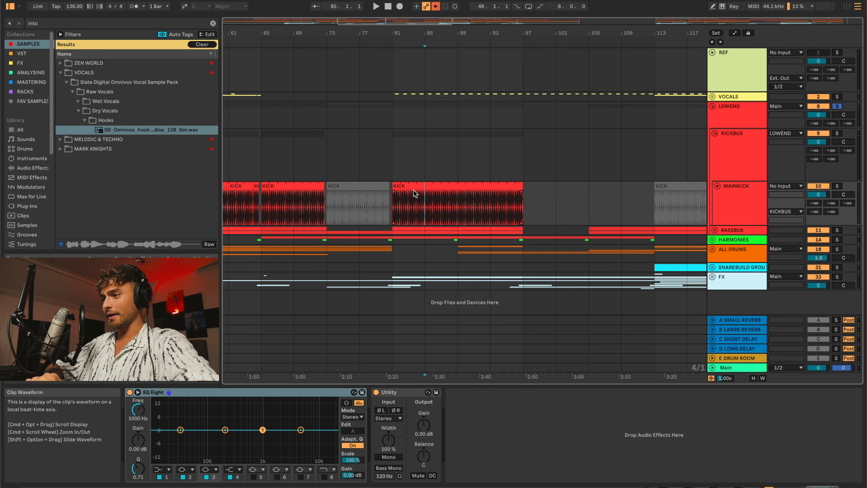
pyautogui.click(417, 184)
pyautogui.press('space')
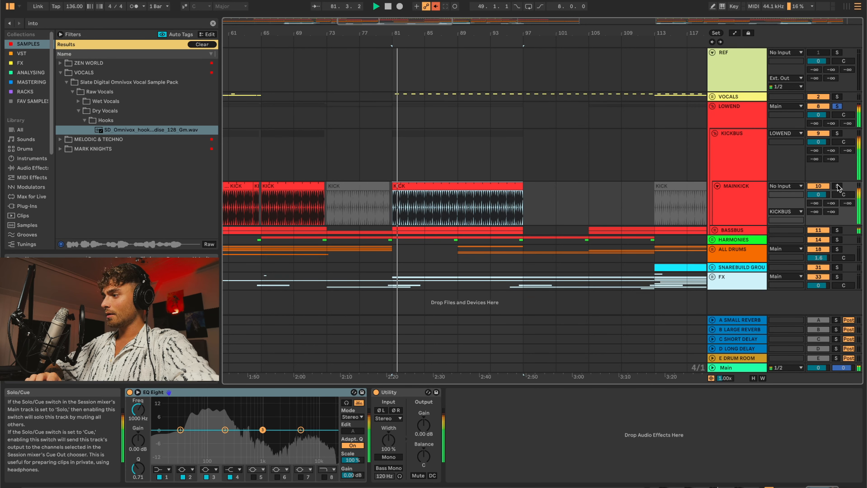
pyautogui.click(715, 230)
pyautogui.scroll(3, 610, 218)
pyautogui.scroll(-5, 609, 218)
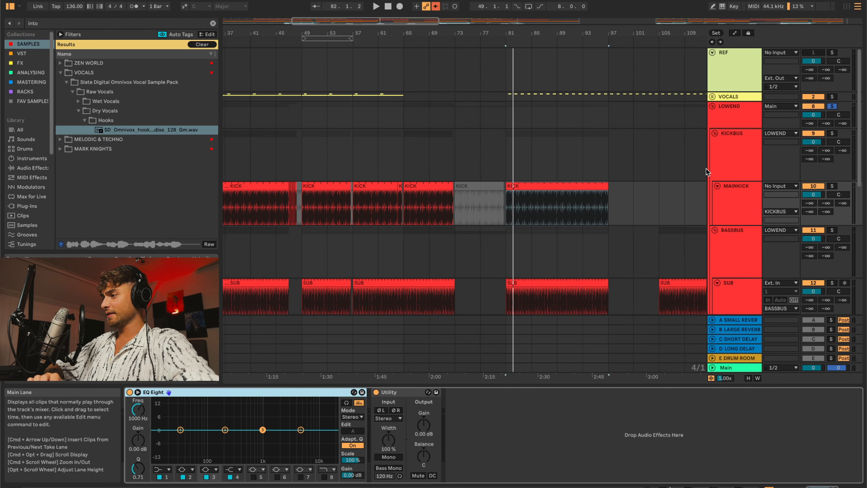
# Step: Select the MAINKICK track to view its devices and select its KICK clip at bar 81
pyautogui.click(740, 159)
pyautogui.click(740, 210)
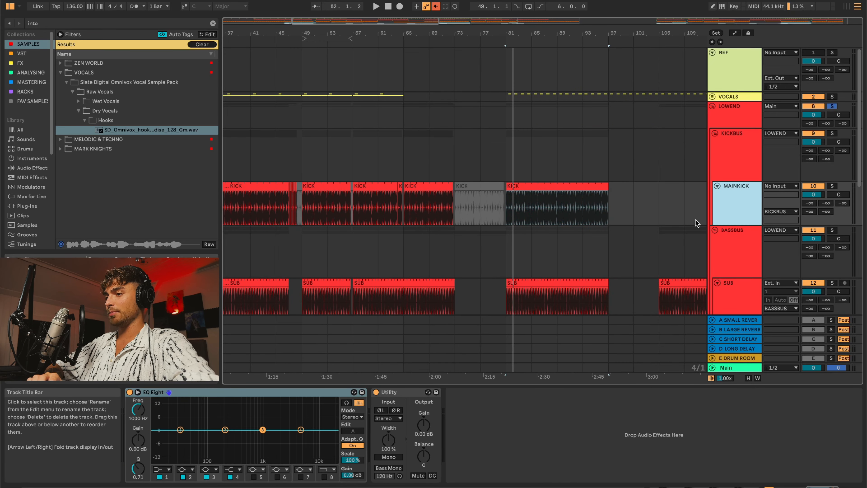
pyautogui.scroll(3, 553, 228)
pyautogui.click(508, 188)
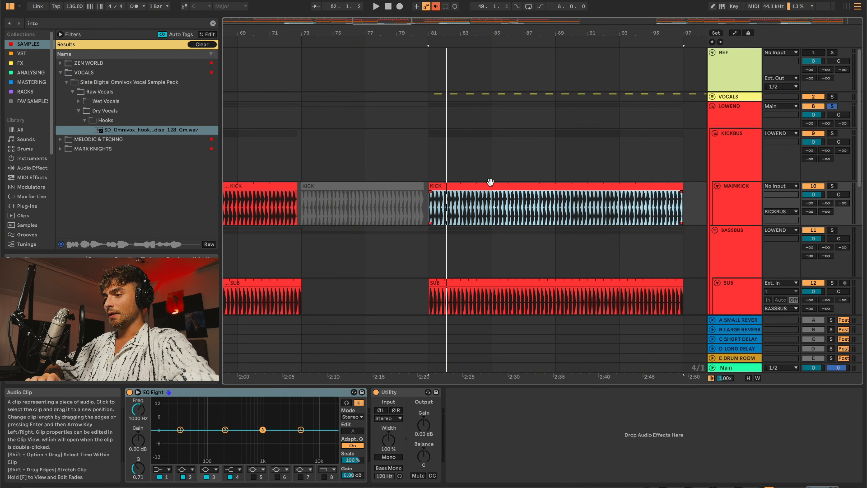
# Step: Solo the SUB track and play its SUB clip from bar 81
pyautogui.scroll(-5, 468, 212)
pyautogui.scroll(-2, 469, 212)
pyautogui.scroll(5, 378, 222)
pyautogui.scroll(-3, 403, 233)
pyautogui.click(737, 205)
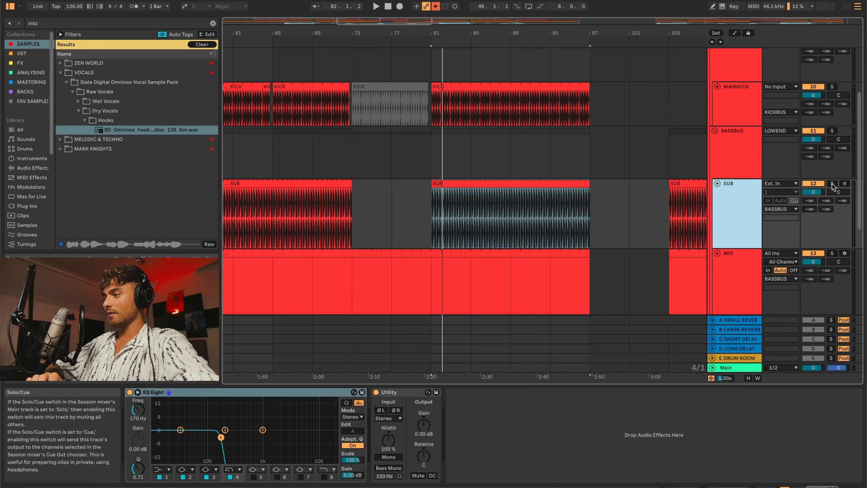
pyautogui.click(832, 184)
pyautogui.scroll(2, 486, 190)
pyautogui.click(474, 188)
pyautogui.press('space')
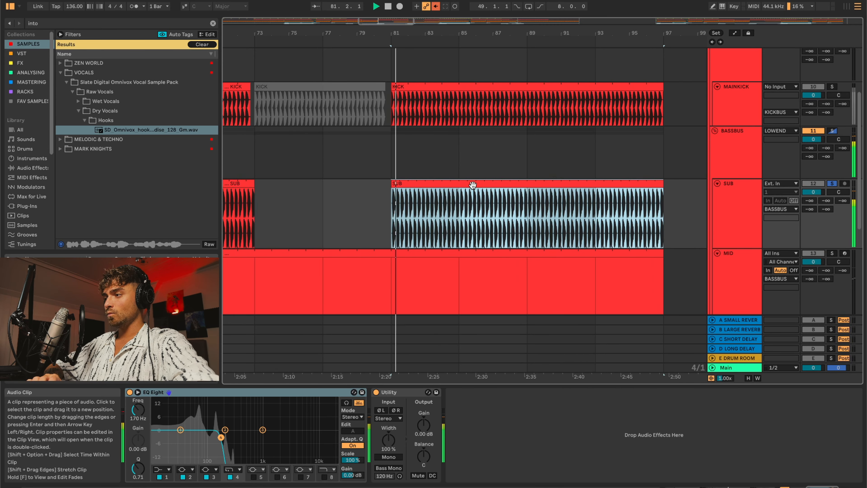
pyautogui.scroll(2, 473, 186)
pyautogui.press('space')
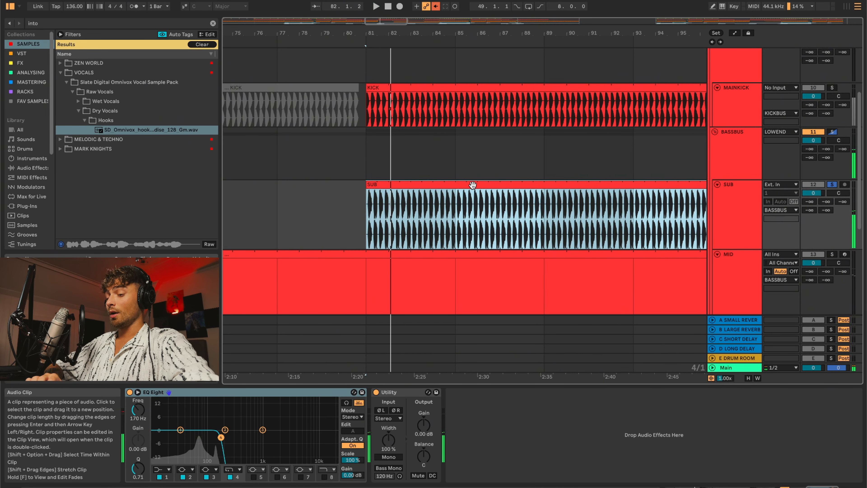
# Step: Examine the SUB clip's waveform against the kick and the MID notes around bar 81, and select the SUB track
pyautogui.scroll(-1, 474, 185)
pyautogui.scroll(2, 477, 184)
pyautogui.hscroll(-3, 541, 193)
pyautogui.scroll(-1, 541, 192)
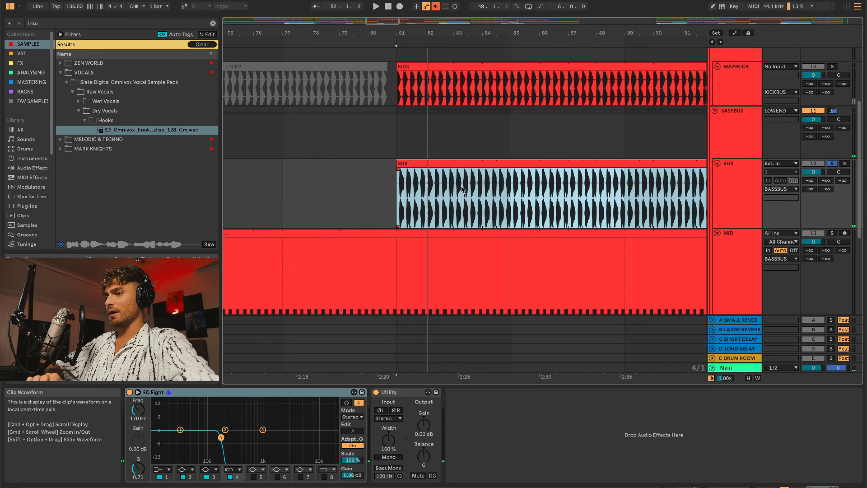
pyautogui.scroll(3, 464, 190)
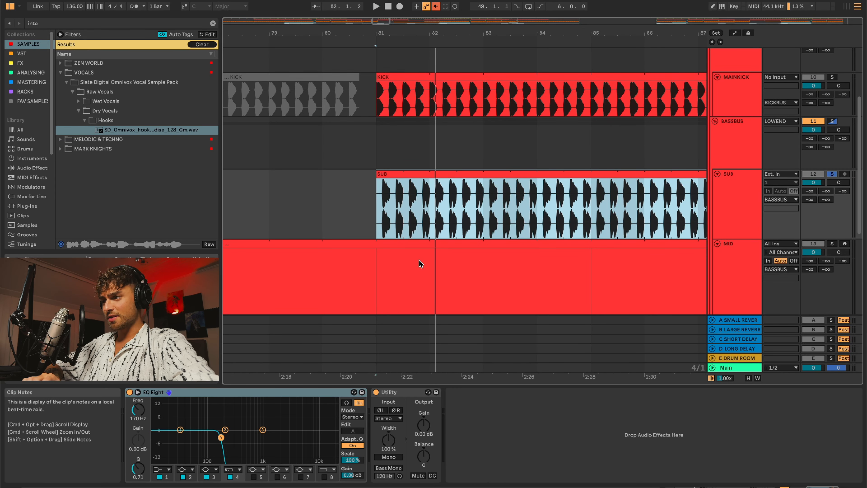
pyautogui.scroll(4, 421, 264)
pyautogui.scroll(-3, 440, 205)
pyautogui.scroll(1, 440, 205)
pyautogui.click(738, 213)
pyautogui.scroll(-3, 591, 217)
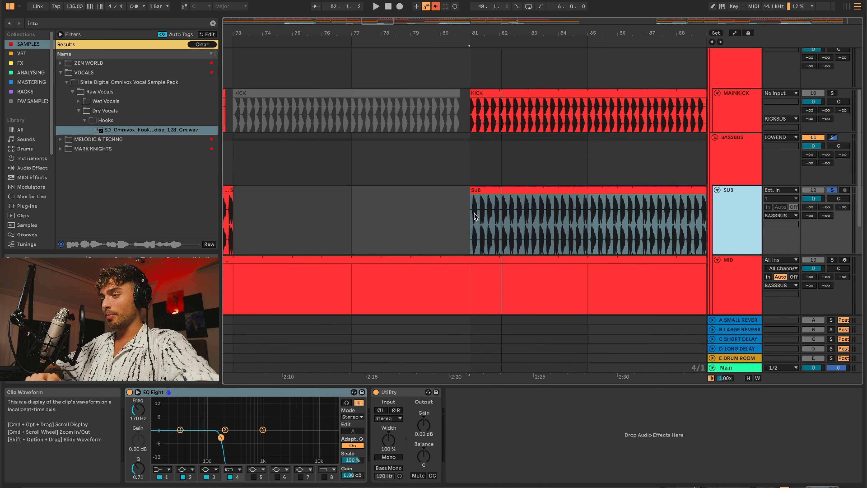
pyautogui.hscroll(1, 465, 205)
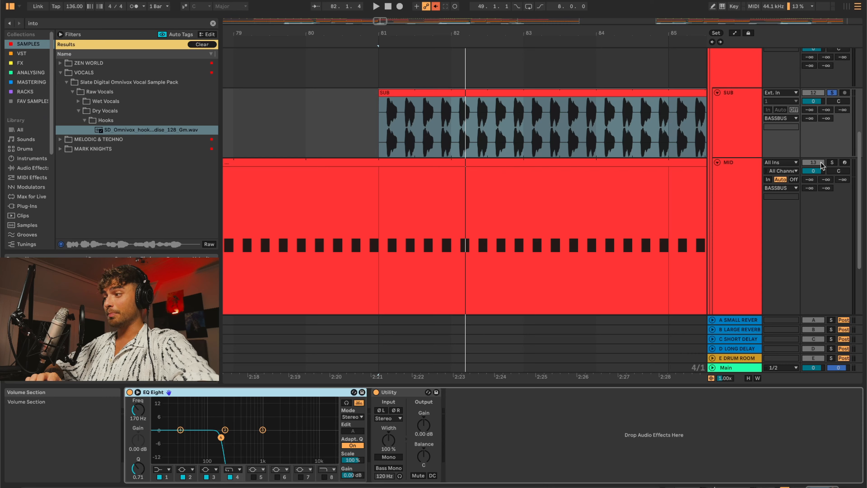
# Step: Solo the MID track and play its bass notes from bar 81
pyautogui.click(748, 195)
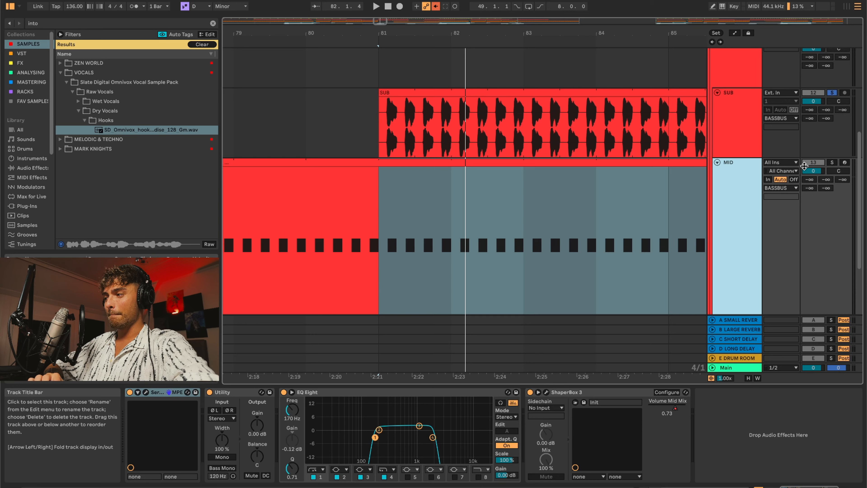
pyautogui.click(832, 162)
pyautogui.press('space')
pyautogui.scroll(-1, 473, 246)
pyautogui.doubleClick(733, 191)
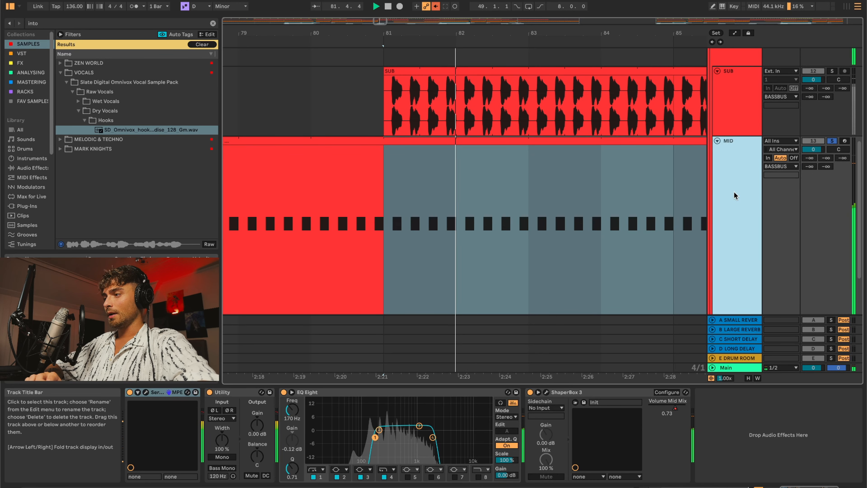
pyautogui.press('space')
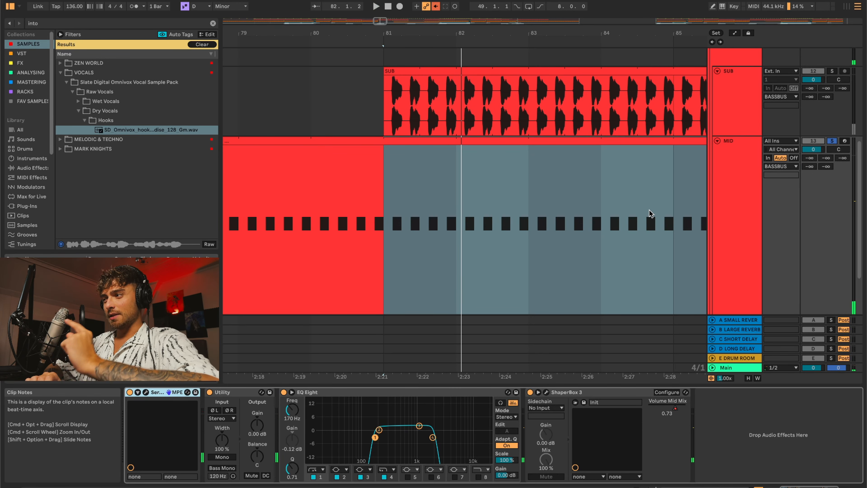
# Step: Open the MID track's Serum instrument and move its window clear to examine the oscillator settings
pyautogui.click(146, 392)
pyautogui.moveTo(406, 62); pyautogui.dragTo(503, 52)
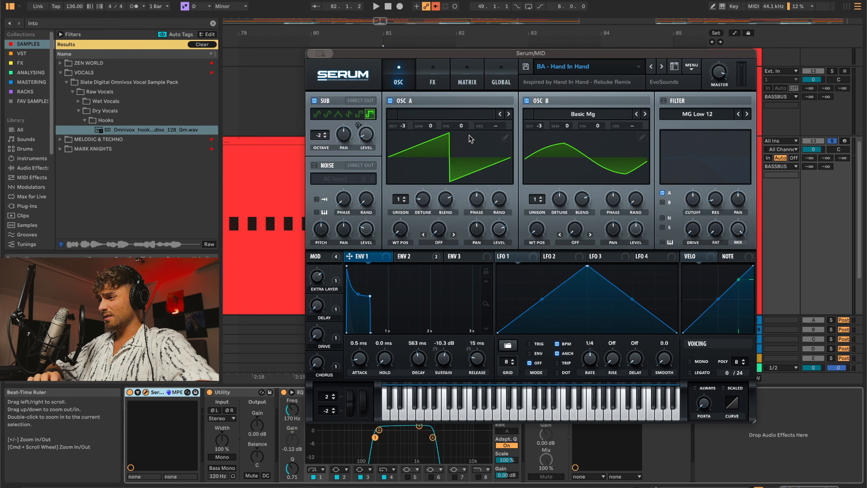
pyautogui.moveTo(450, 49); pyautogui.dragTo(429, 24)
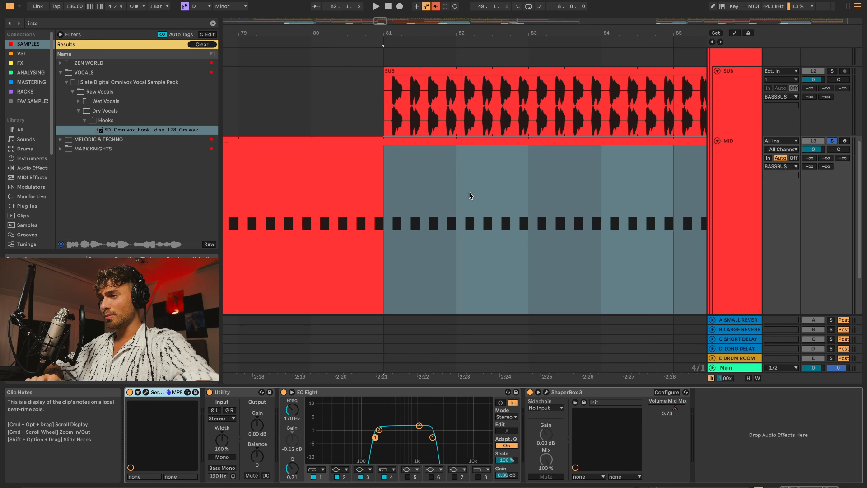
# Step: Select the MID clip to inspect its note pattern and place the insert marker at bar 81
pyautogui.click(465, 141)
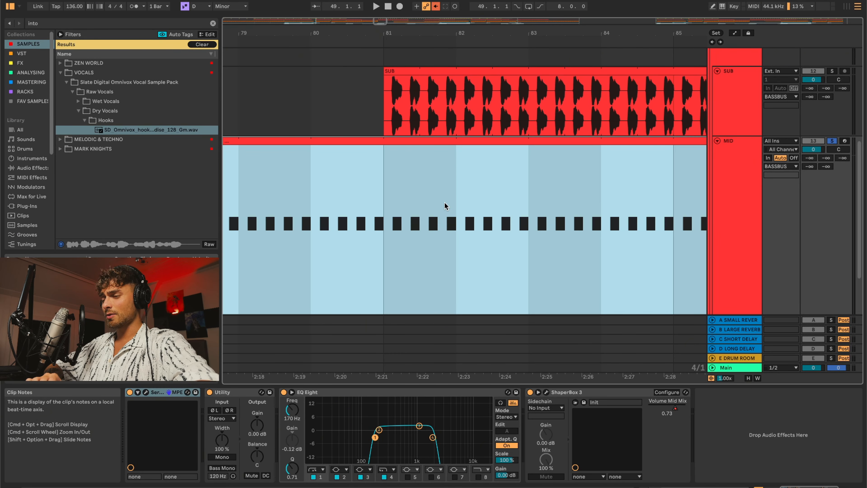
pyautogui.scroll(2, 445, 202)
pyautogui.click(378, 199)
pyautogui.scroll(3, 428, 247)
pyautogui.scroll(-3, 401, 299)
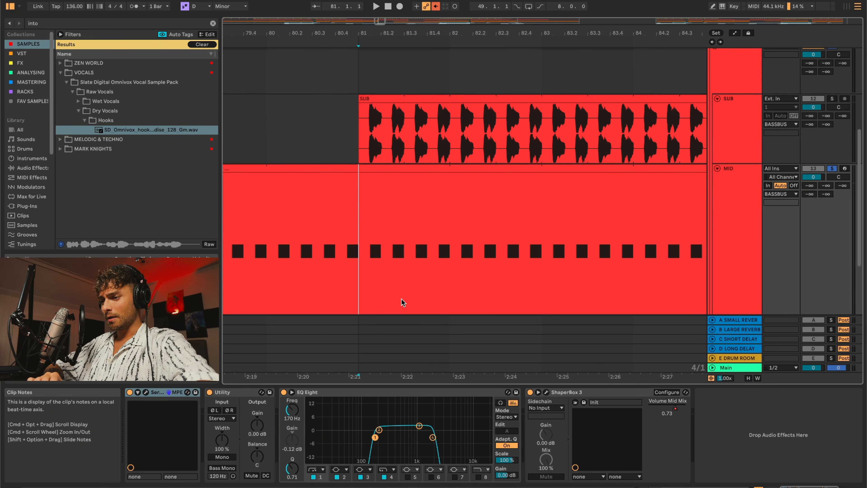
# Step: Compare the EQ Eight cutoffs of the MID and SUB tracks, selecting the MID EQ's low-cut and high-cut bands
pyautogui.click(357, 403)
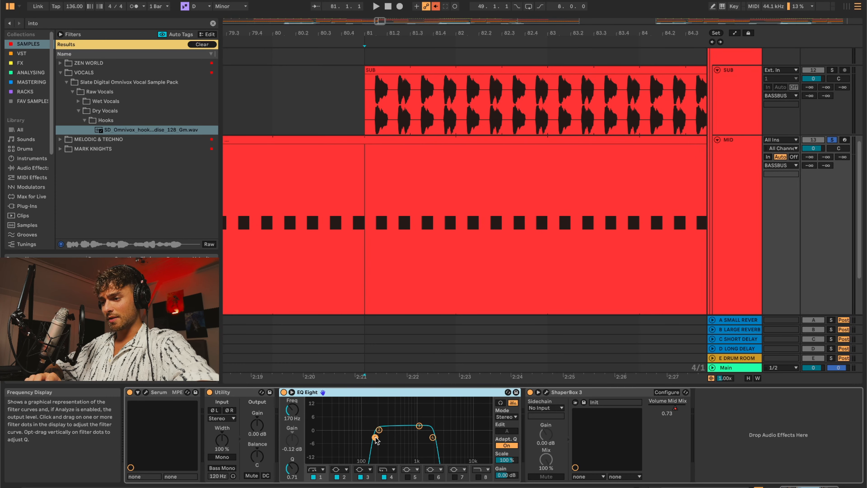
pyautogui.click(721, 97)
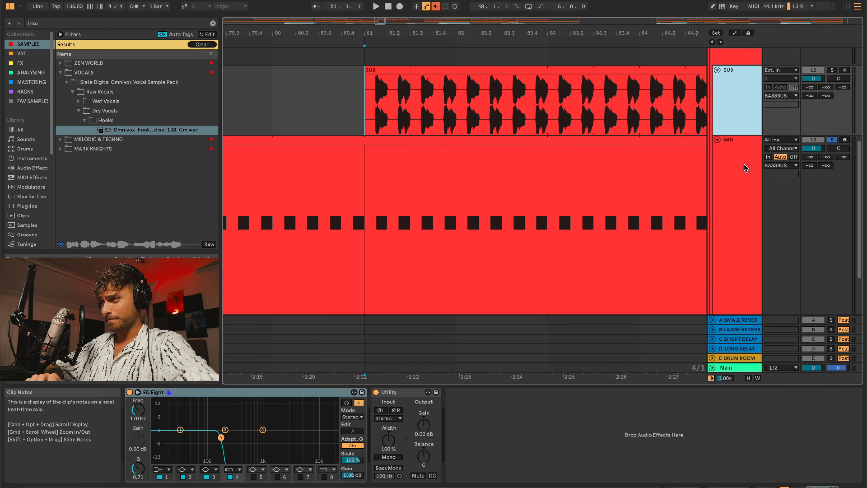
pyautogui.click(738, 174)
pyautogui.click(432, 438)
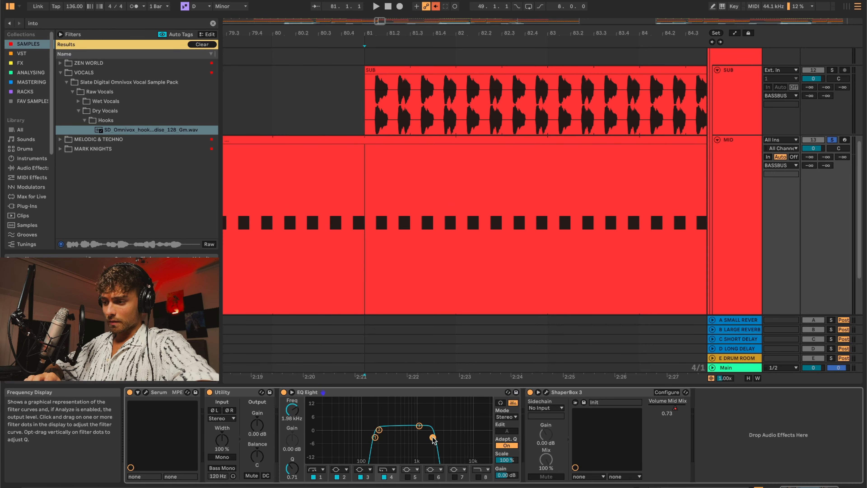
# Step: Solo the whole BASSBUS group and play the SUB and MID layers together from bar 81
pyautogui.scroll(3, 606, 179)
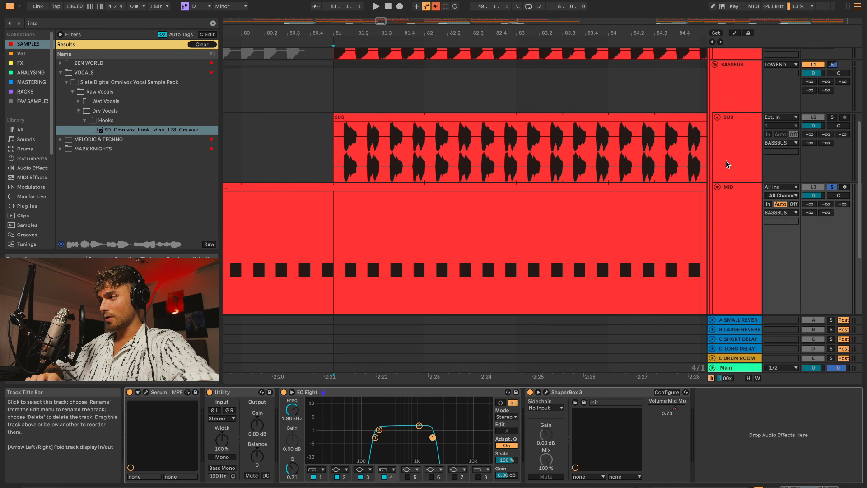
pyautogui.click(742, 166)
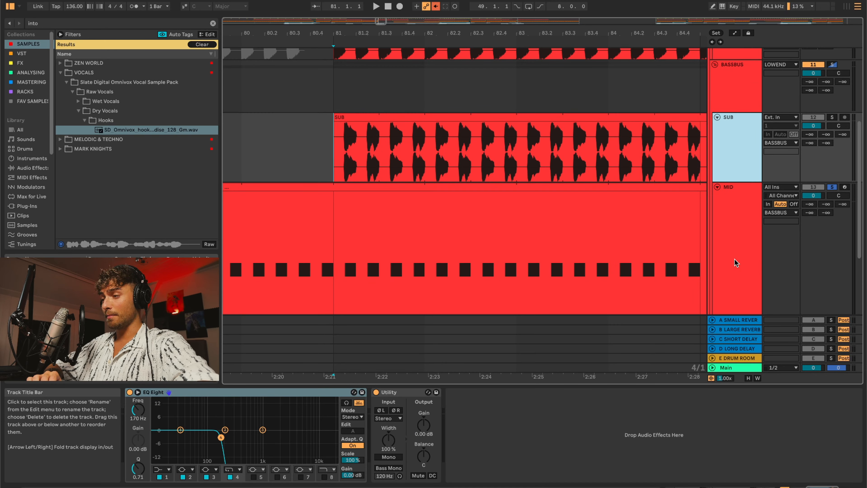
pyautogui.scroll(2, 785, 170)
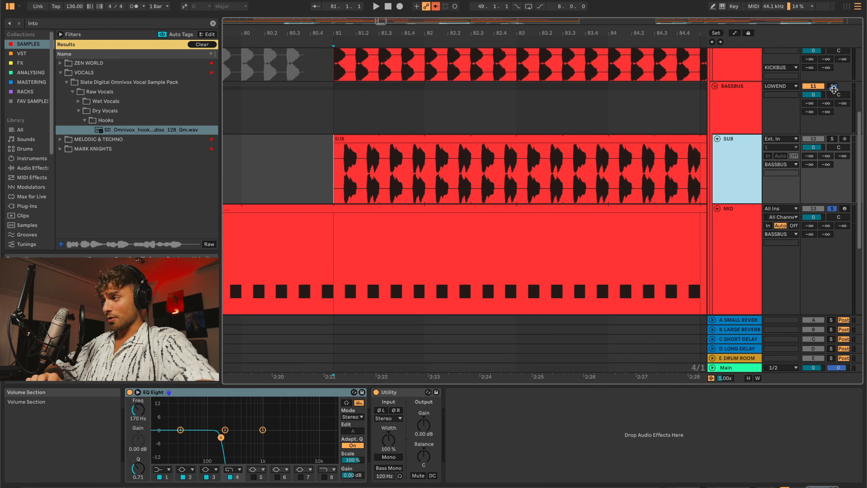
pyautogui.click(833, 86)
pyautogui.press('space')
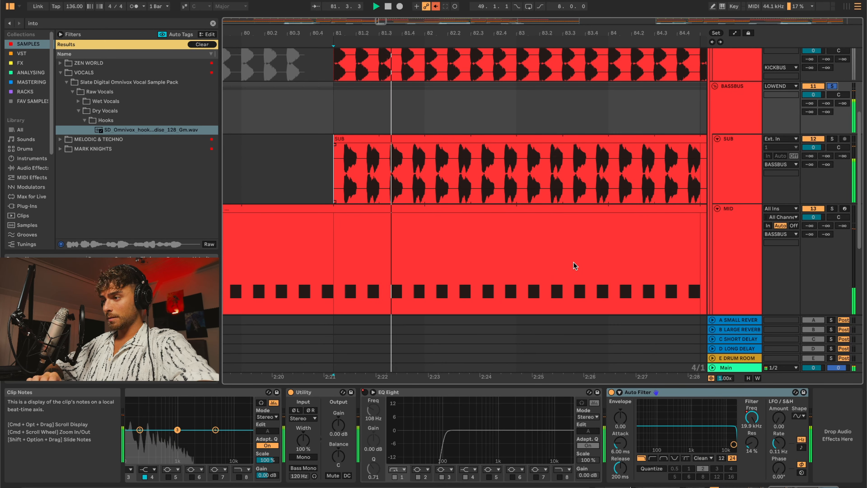
# Step: Review the BASSBUS effect chain, selecting its Saturator and the EQ Eight that holds the 108 Hz low cut
pyautogui.scroll(-5, 574, 266)
pyautogui.scroll(4, 575, 266)
pyautogui.hscroll(-6, 342, 430)
pyautogui.click(191, 392)
pyautogui.scroll(-3, 503, 239)
pyautogui.scroll(2, 478, 232)
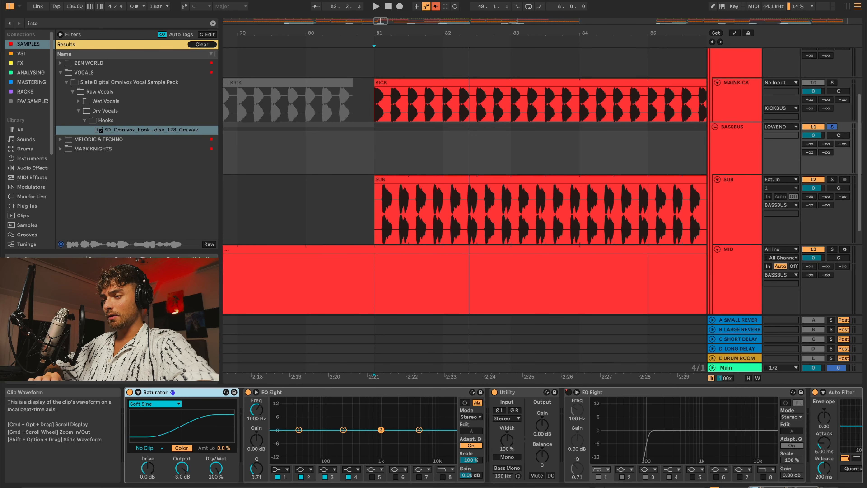
pyautogui.hscroll(5, 501, 409)
pyautogui.click(496, 394)
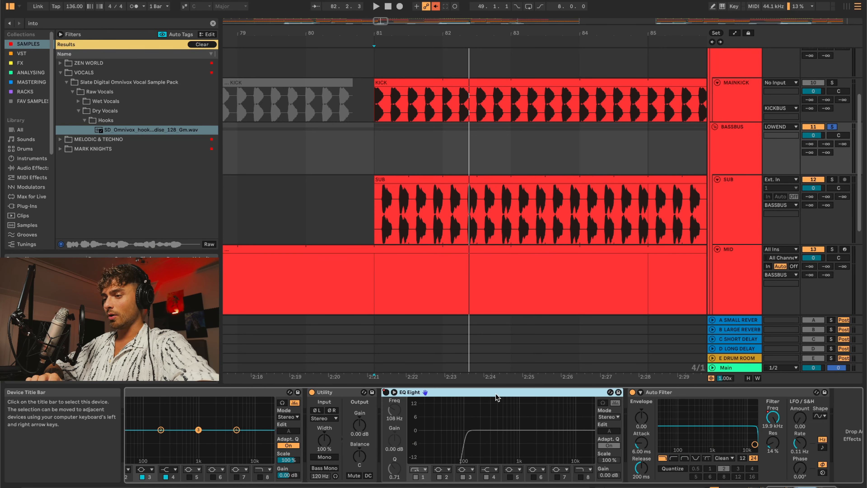
# Step: Turn on automation view and show the Device On automation of the low-cut EQ Eight on BASSBUS
pyautogui.scroll(-3, 560, 249)
pyautogui.hscroll(1, 559, 250)
pyautogui.scroll(-3, 559, 249)
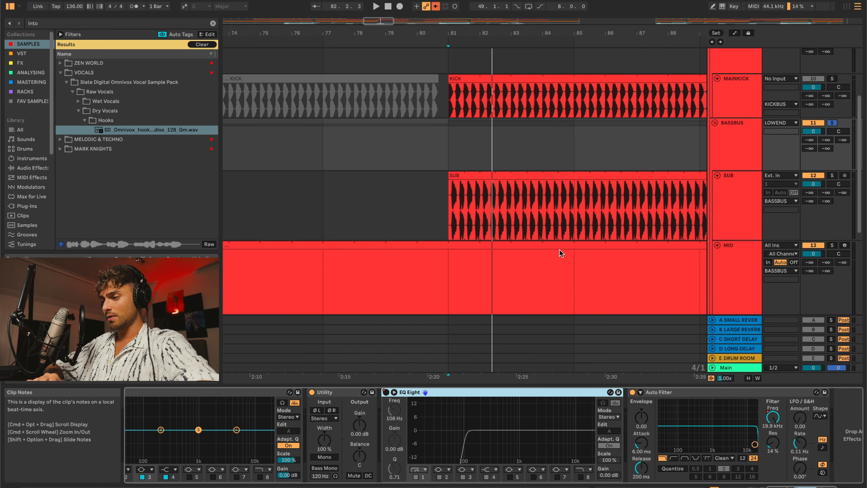
pyautogui.scroll(1, 477, 325)
pyautogui.hscroll(1, 476, 325)
pyautogui.scroll(-3, 527, 308)
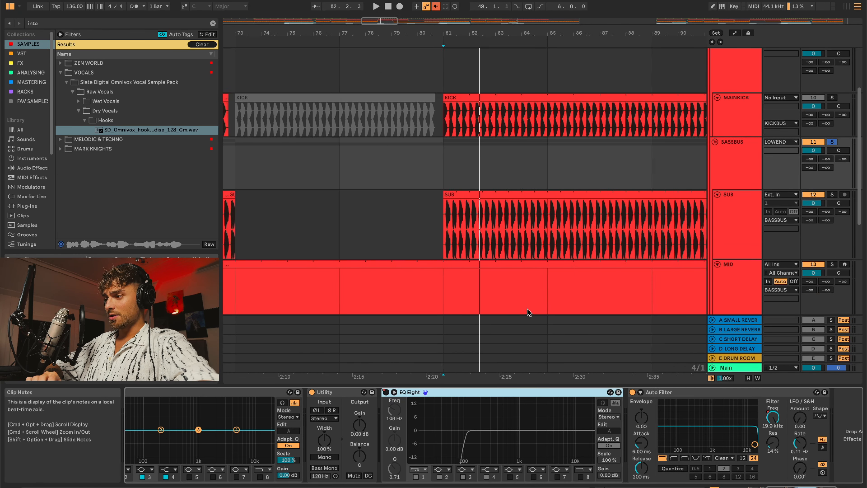
pyautogui.rightClick(563, 161)
pyautogui.click(580, 234)
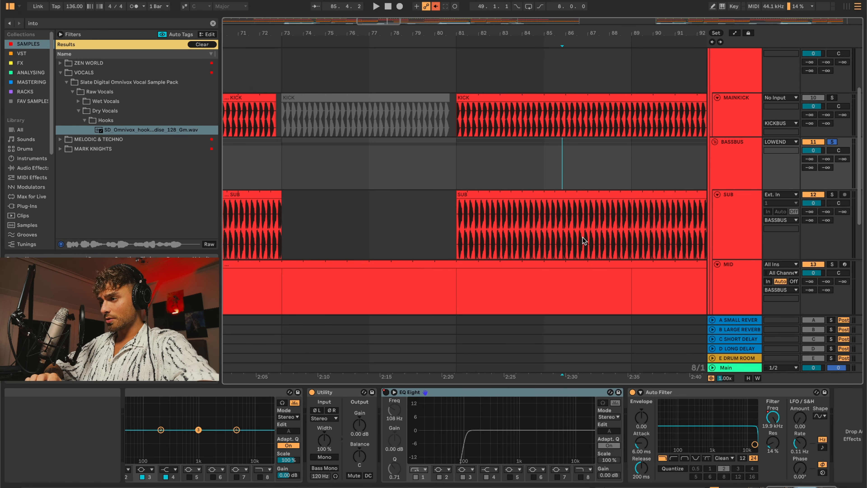
pyautogui.press('a')
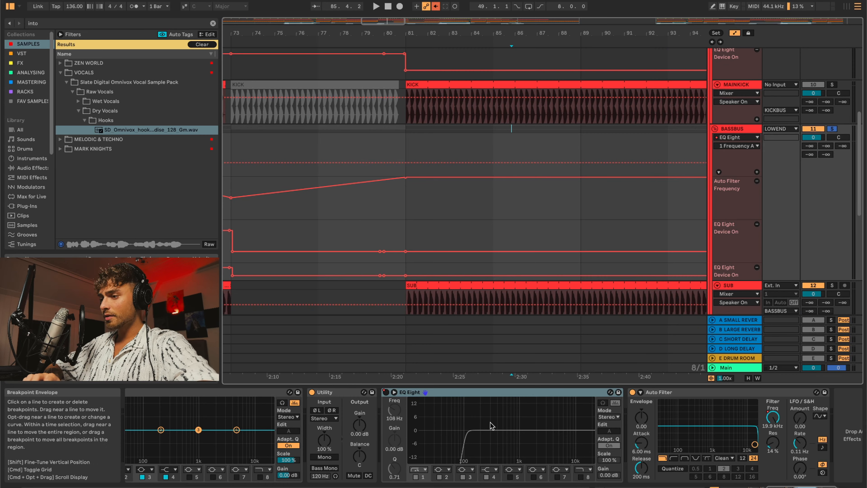
pyautogui.rightClick(389, 392)
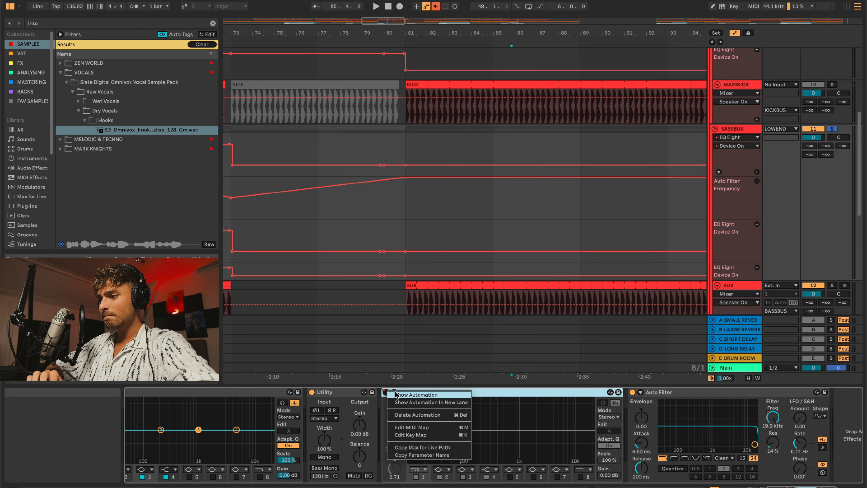
pyautogui.click(501, 188)
# Step: Examine where the BASSBUS EQ Eight switches on and off across the whole arrangement
pyautogui.hscroll(10, 501, 188)
pyautogui.scroll(-1, 501, 188)
pyautogui.scroll(-5, 501, 188)
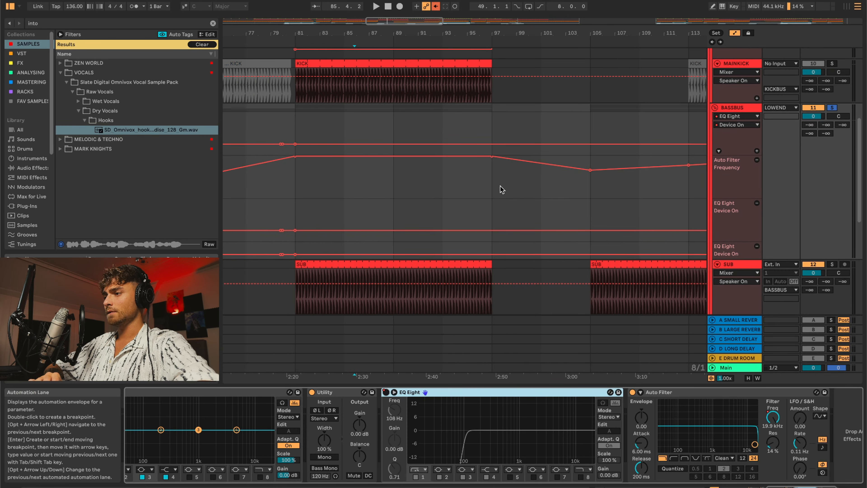
pyautogui.hscroll(-1, 501, 188)
pyautogui.scroll(1, 501, 188)
pyautogui.scroll(-8, 578, 170)
pyautogui.hscroll(-4, 491, 160)
pyautogui.scroll(1, 492, 160)
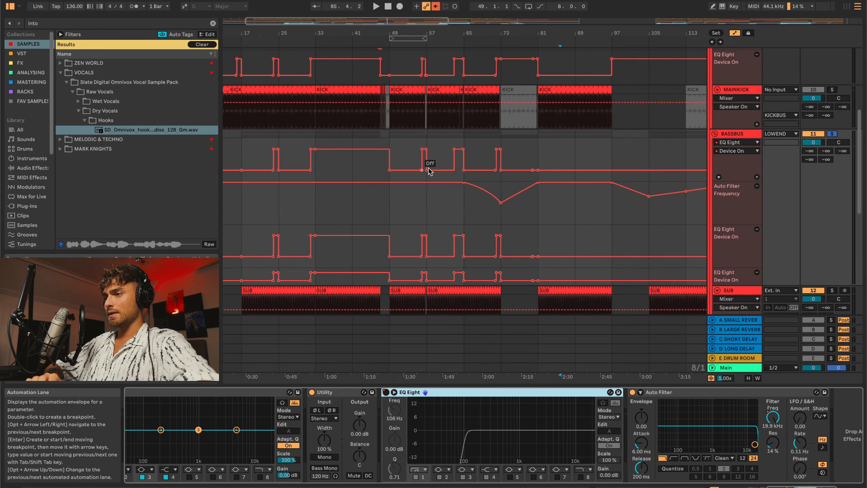
pyautogui.scroll(6, 431, 167)
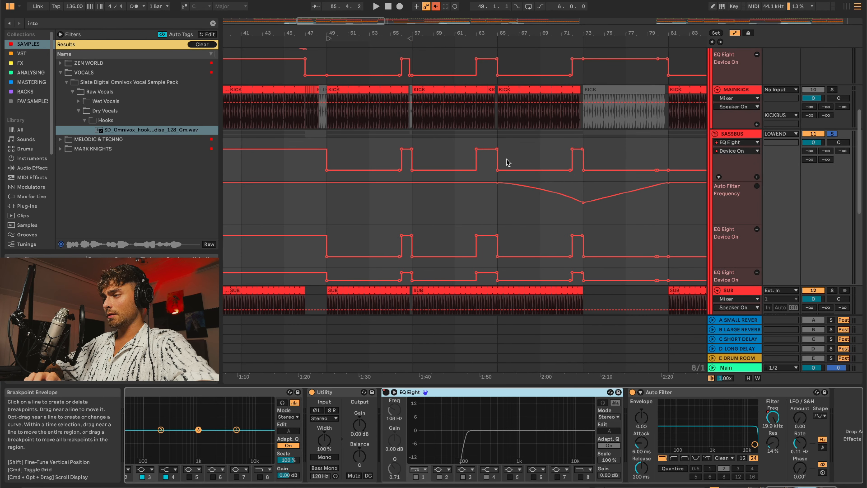
pyautogui.scroll(3, 454, 167)
# Step: Select the BASSBUS Auto Filter and play its frequency automation from bar 65
pyautogui.click(687, 392)
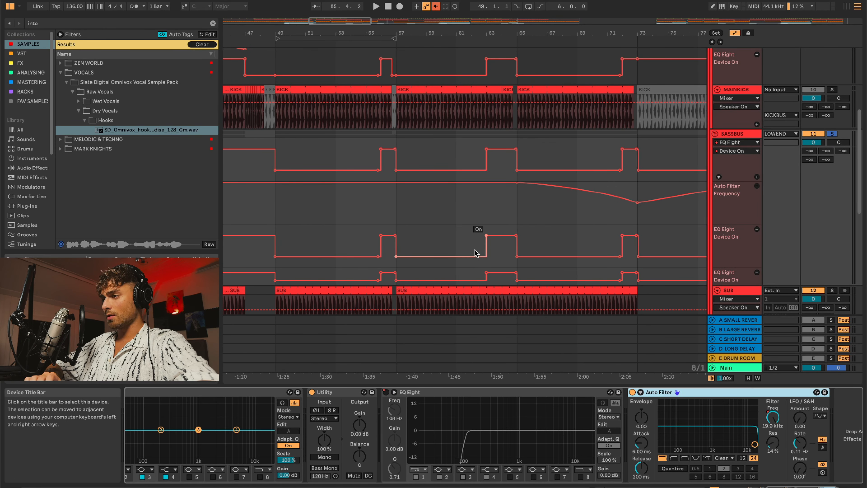
pyautogui.scroll(-3, 477, 252)
pyautogui.click(502, 210)
pyautogui.press('space')
pyautogui.scroll(2, 552, 211)
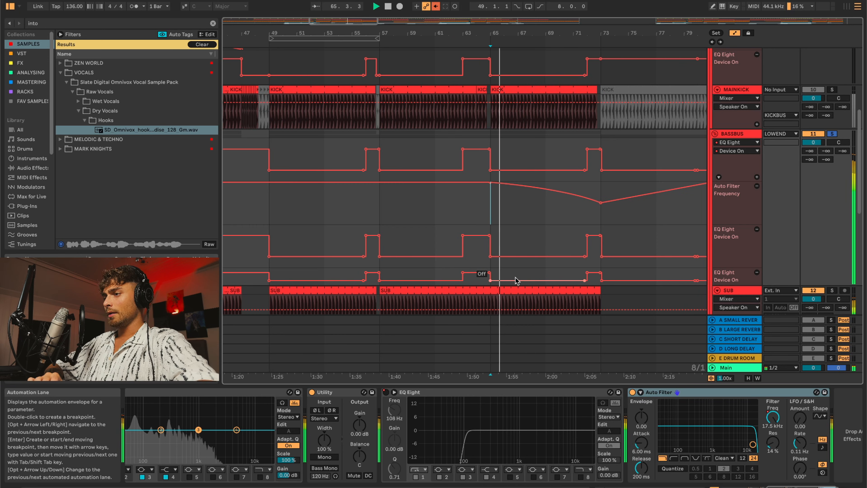
pyautogui.scroll(-2, 565, 251)
pyautogui.scroll(2, 559, 251)
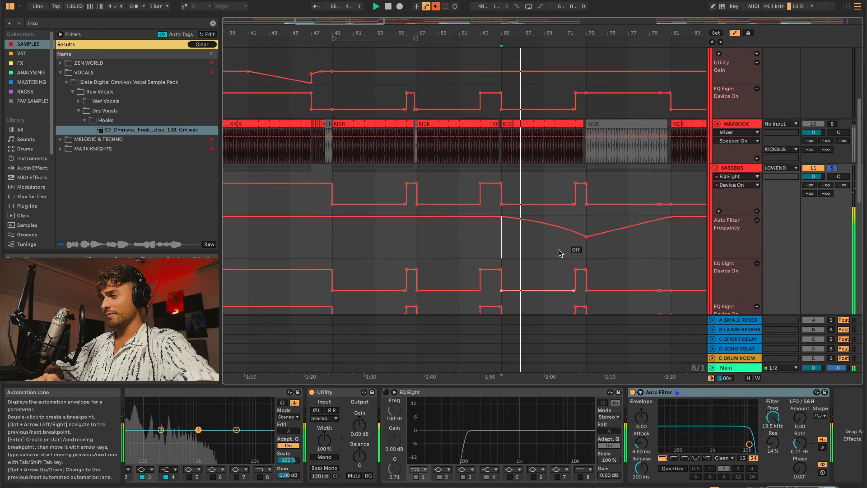
pyautogui.scroll(2, 567, 252)
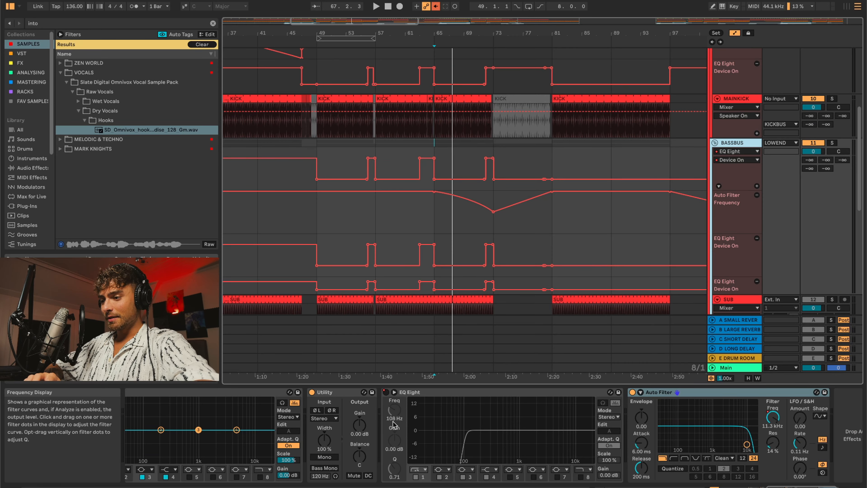
# Step: Solo the KICKBUS group and compare its EQ Eight low-cut frequency with the one on BASSBUS
pyautogui.click(399, 414)
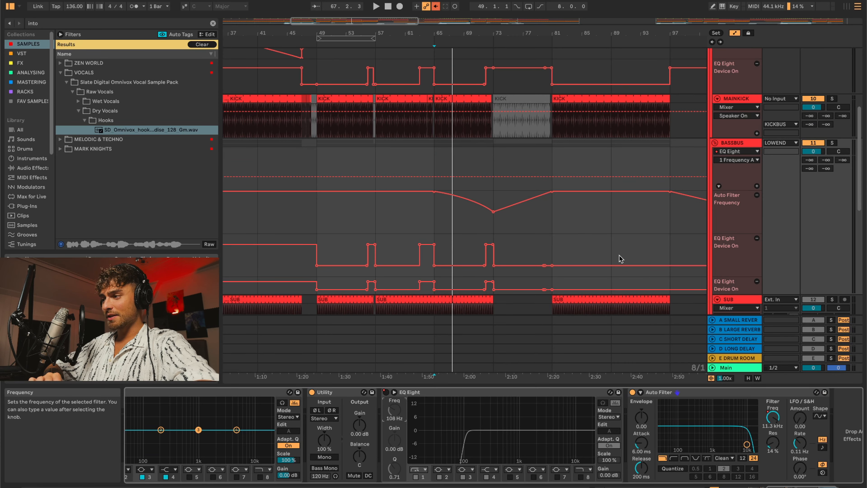
pyautogui.scroll(8, 619, 255)
pyautogui.click(734, 159)
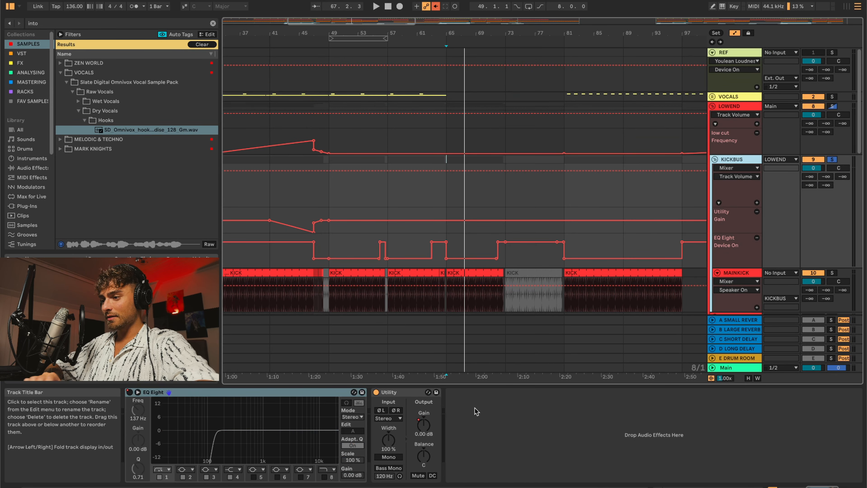
pyautogui.click(138, 410)
# Step: Narrow the arrangement grid to 1/16
pyautogui.scroll(-3, 444, 184)
pyautogui.scroll(4, 444, 154)
pyautogui.press('super+1')
pyautogui.press('super+1')
pyautogui.press('super+1')
pyautogui.press('super+1')
pyautogui.press('super+1')
pyautogui.press('super+1')
pyautogui.press('super+1')
# Step: Place the insert marker at bar 63, where the KICKBUS EQ Eight switches on, and play the low-cut kick
pyautogui.click(450, 144)
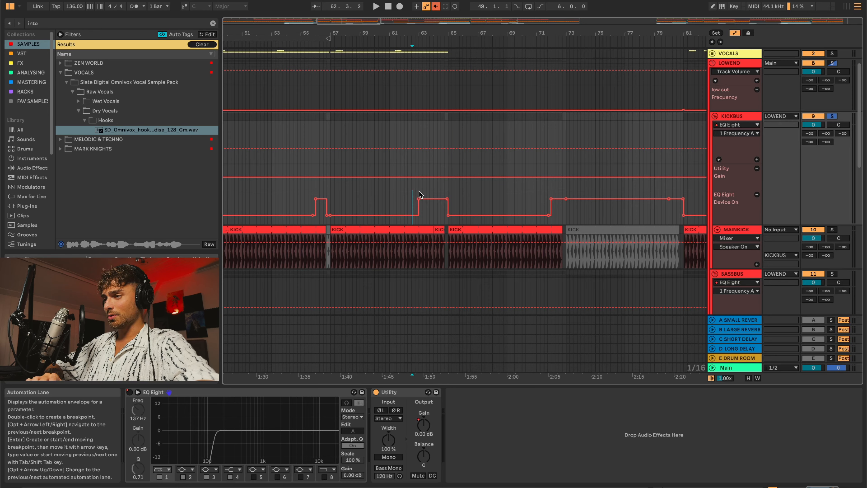
pyautogui.scroll(3, 420, 195)
pyautogui.click(418, 195)
pyautogui.scroll(3, 563, 195)
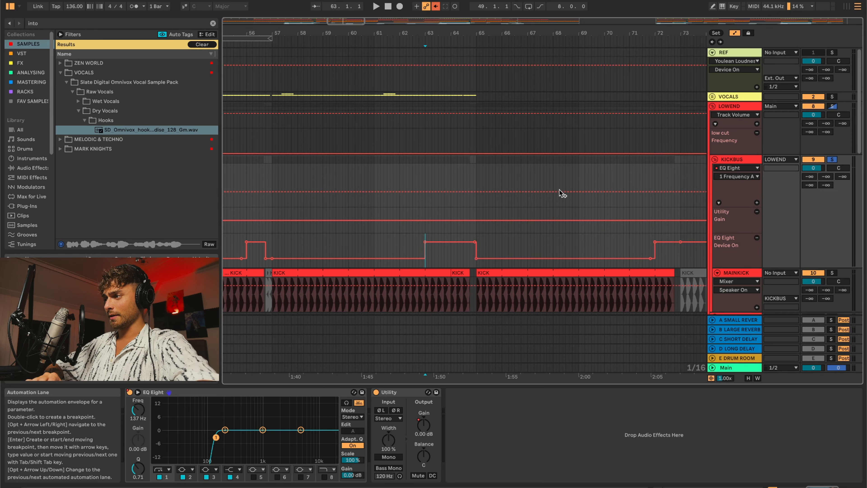
pyautogui.press('space')
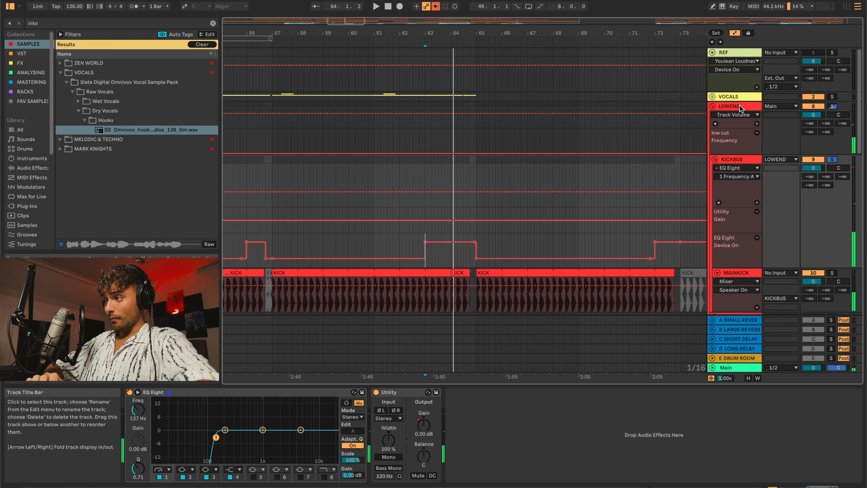
# Step: Solo the whole LOWEND group and play the kick and bass together from bar 63
pyautogui.click(748, 108)
pyautogui.click(832, 107)
pyautogui.press('space')
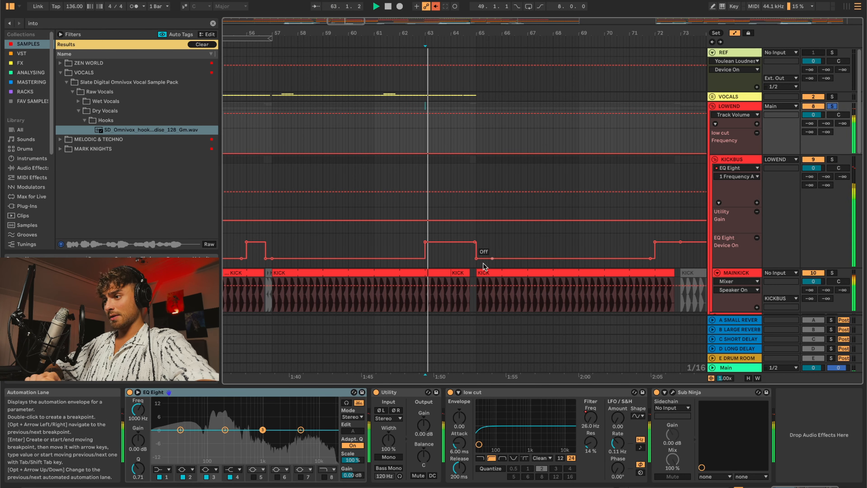
pyautogui.scroll(3, 447, 270)
pyautogui.press('space')
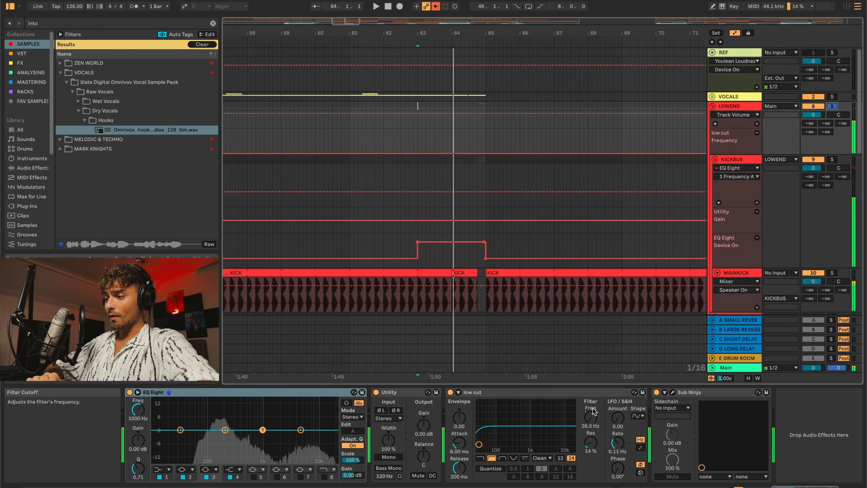
# Step: Show the frequency automation of the LOWEND group's low cut filter over the full arrangement
pyautogui.rightClick(590, 416)
pyautogui.click(615, 421)
pyautogui.scroll(-6, 538, 258)
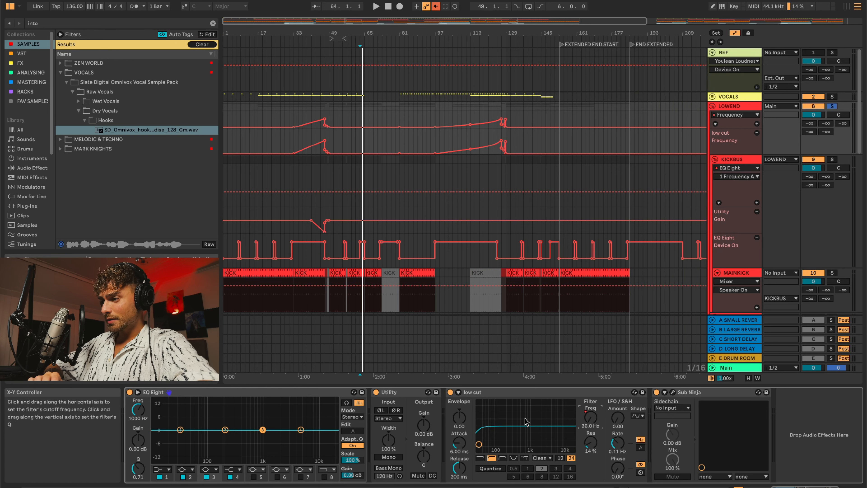
pyautogui.rightClick(591, 423)
pyautogui.click(602, 427)
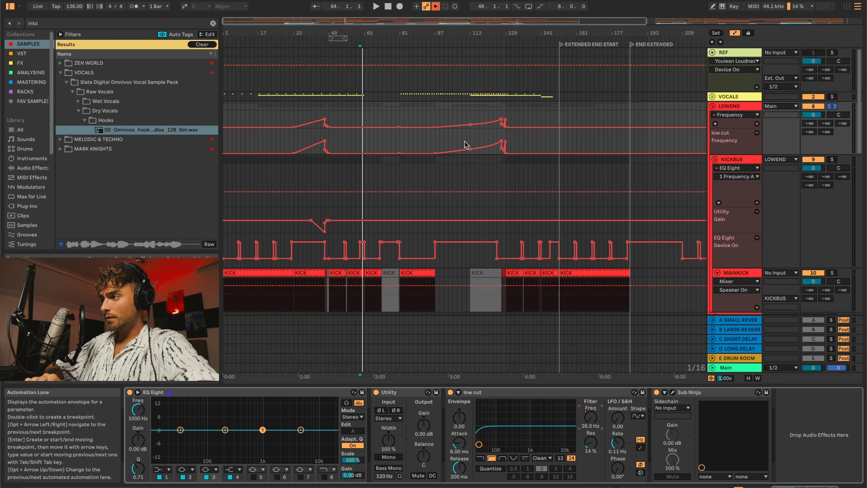
# Step: Place the insert marker at about bar 43 and play the LOWEND low cut sweep into the drop
pyautogui.click(435, 134)
pyautogui.scroll(2, 325, 139)
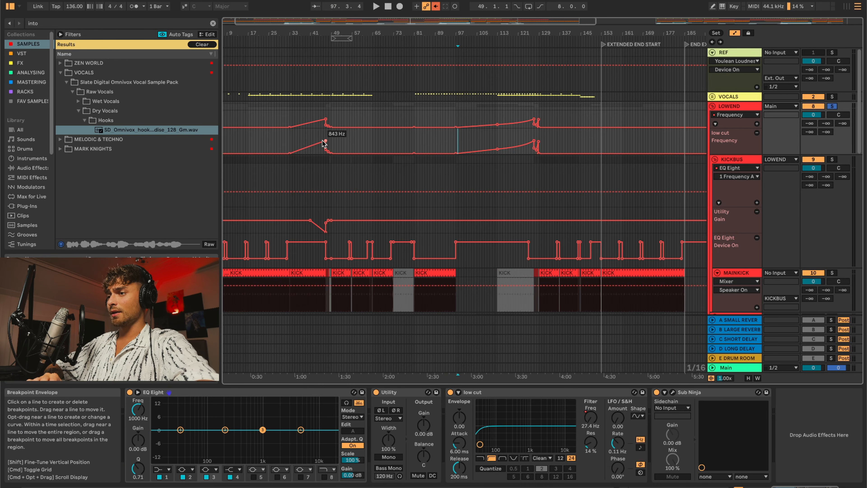
pyautogui.click(312, 133)
pyautogui.scroll(4, 311, 133)
pyautogui.press('space')
pyautogui.scroll(4, 331, 164)
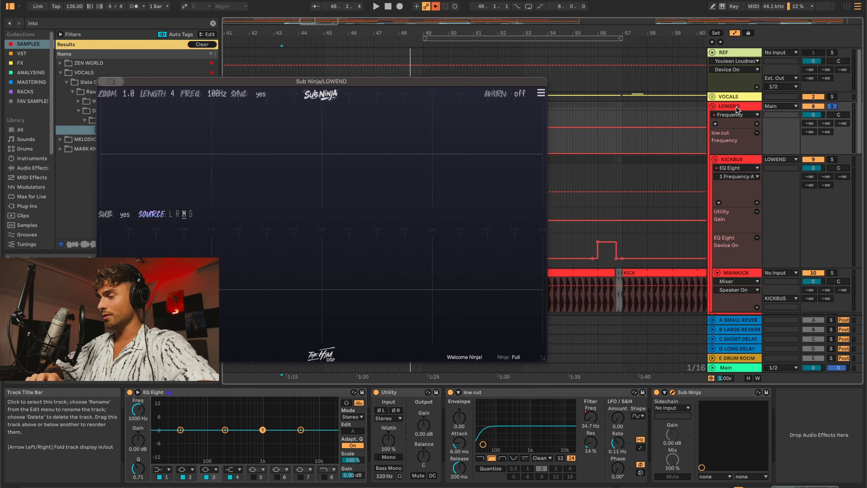
# Step: Watch the LOWEND waveform in Sub Ninja while playing the build-up from about bar 43 and the drop from bar 49
pyautogui.moveTo(410, 85); pyautogui.dragTo(515, 84)
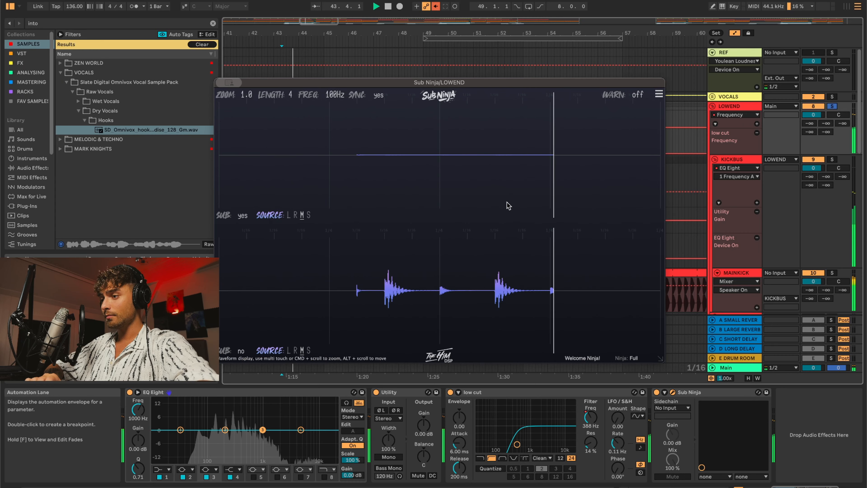
pyautogui.press('space')
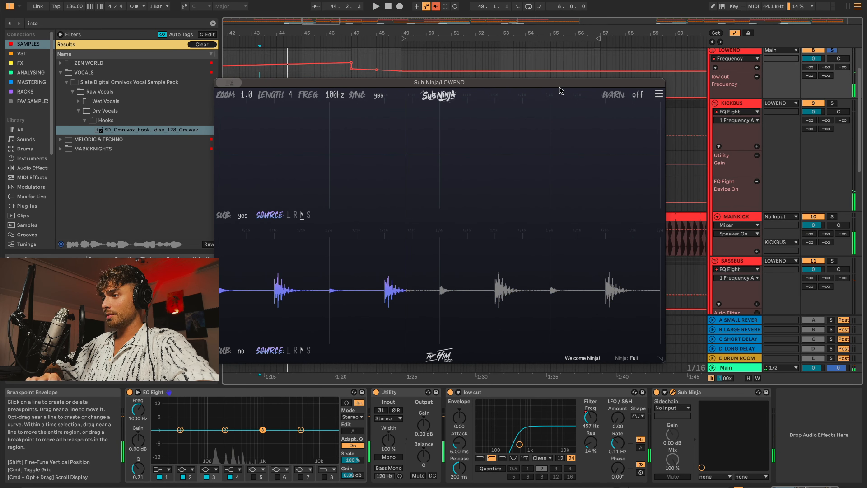
pyautogui.moveTo(390, 87); pyautogui.dragTo(247, 224)
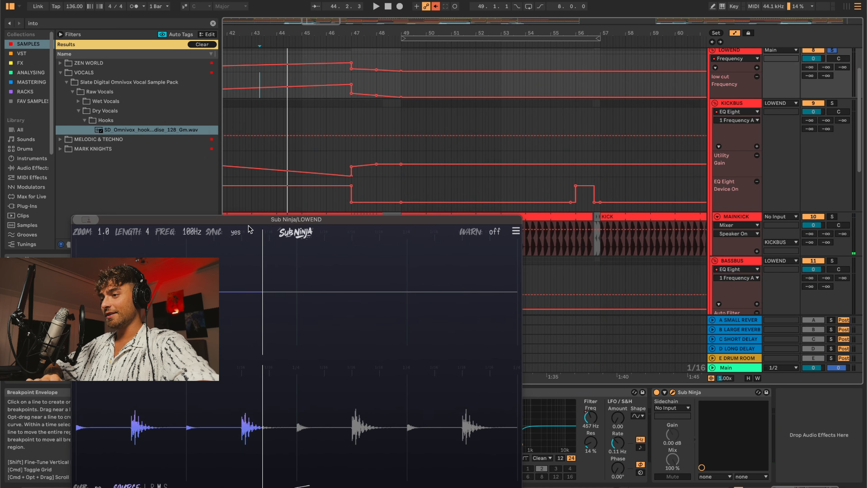
pyautogui.click(401, 205)
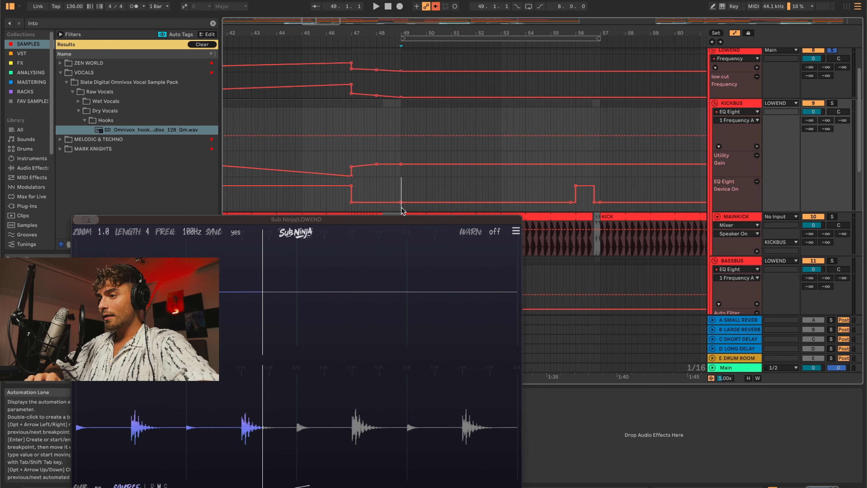
pyautogui.press('space')
pyautogui.moveTo(357, 222); pyautogui.dragTo(451, 89)
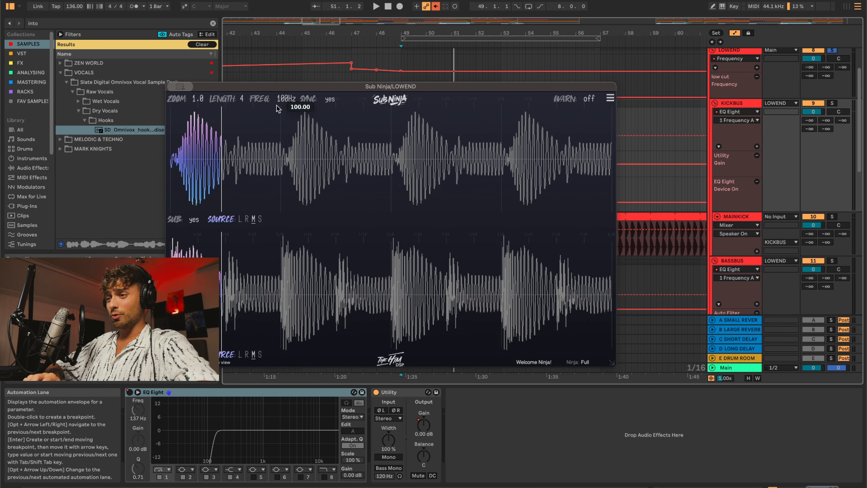
# Step: Examine the 100 Hz sub view against the full LOWEND waveform in Sub Ninja and close its window
pyautogui.moveTo(282, 89); pyautogui.dragTo(295, 187)
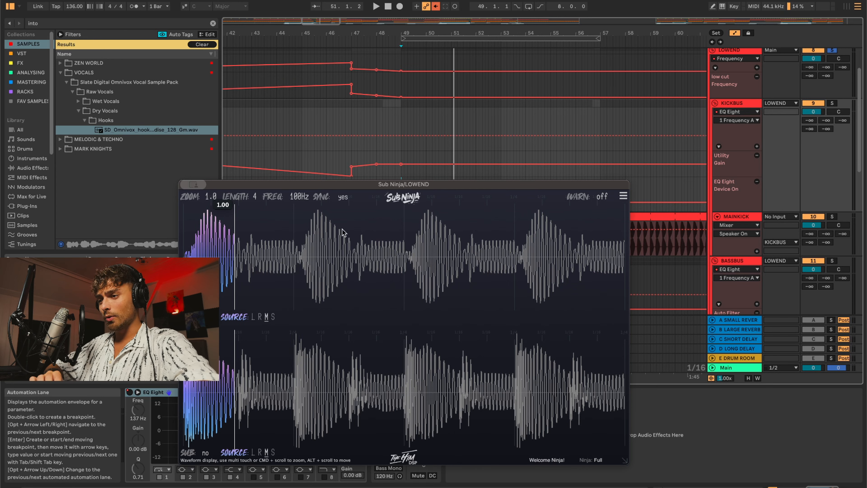
pyautogui.scroll(-3, 670, 188)
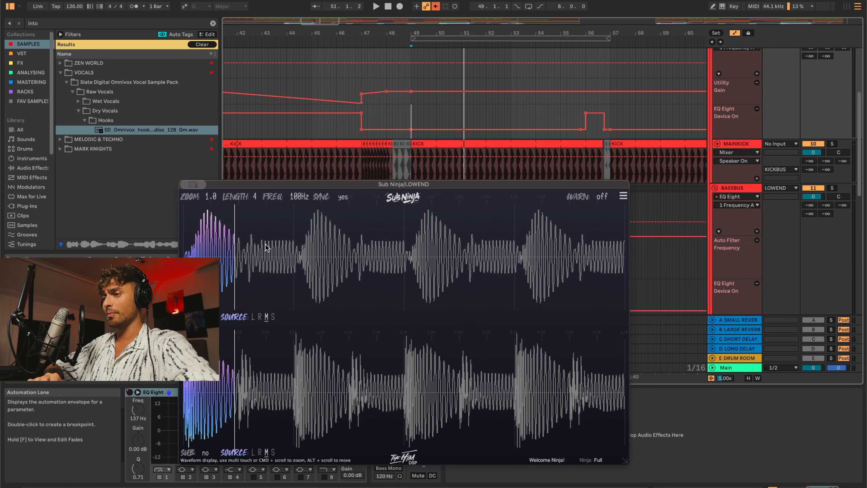
pyautogui.moveTo(341, 187); pyautogui.dragTo(322, 173)
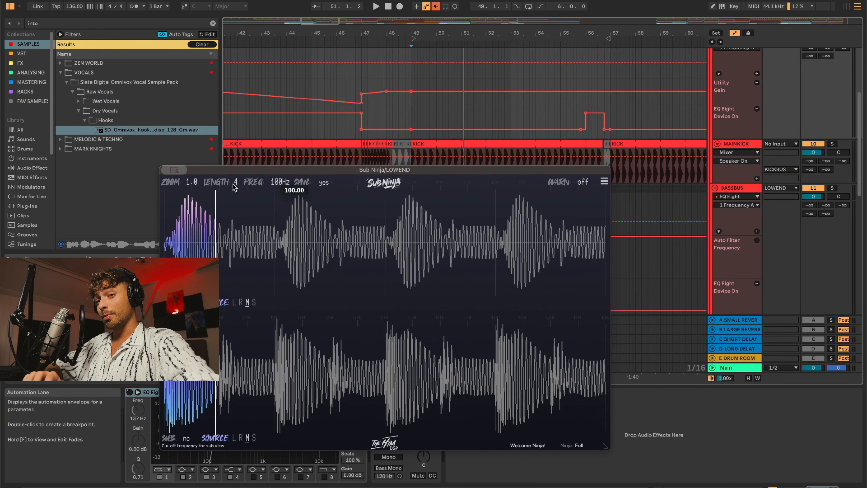
pyautogui.click(174, 171)
pyautogui.click(191, 190)
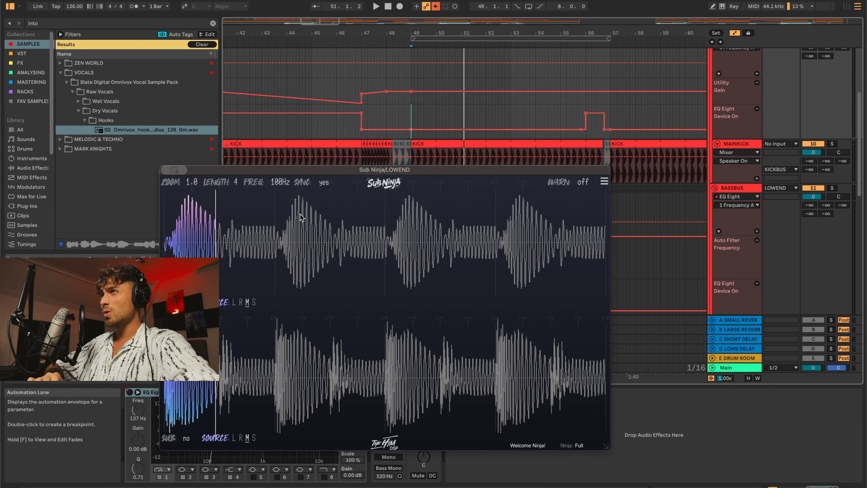
pyautogui.scroll(3, 392, 160)
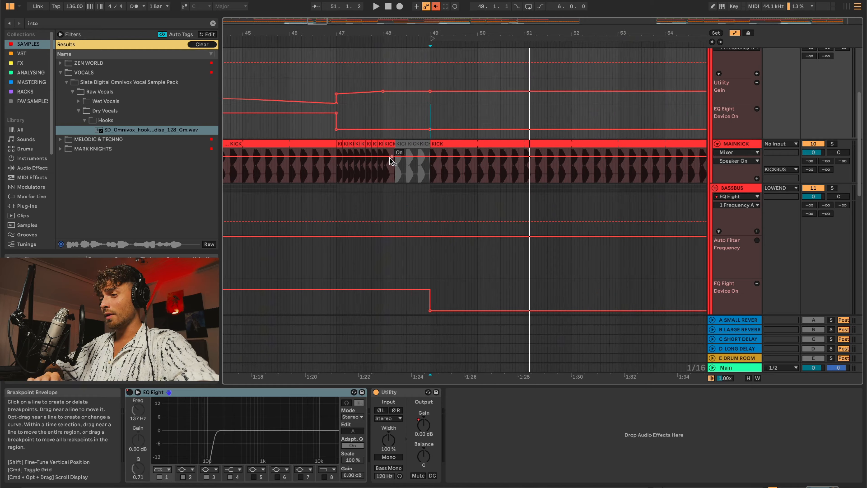
# Step: Select the main kick from bar 49, open Sub Ninja on the LOWEND group and close its window again
pyautogui.click(452, 143)
pyautogui.scroll(5, 497, 175)
pyautogui.scroll(-2, 497, 175)
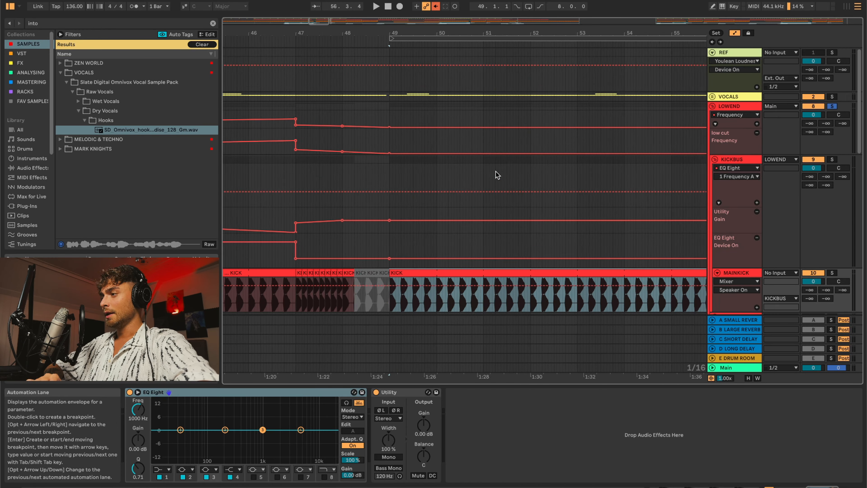
pyautogui.scroll(-1, 497, 175)
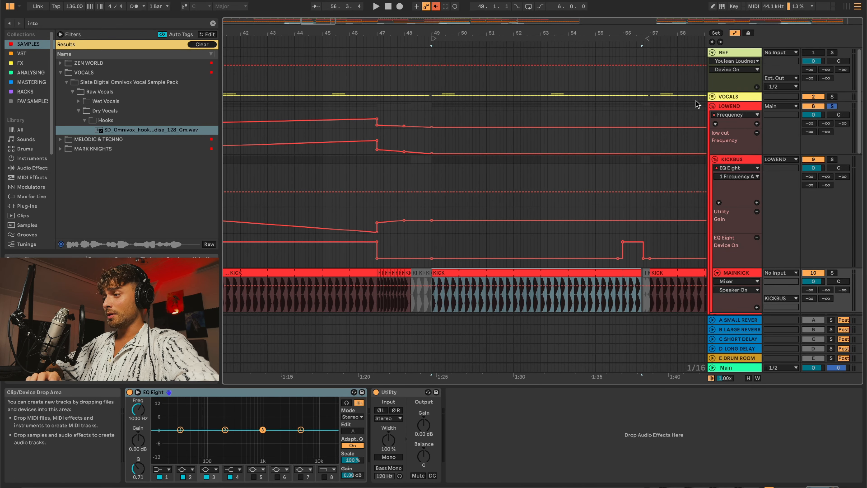
pyautogui.click(732, 107)
pyautogui.click(732, 107)
pyautogui.click(673, 392)
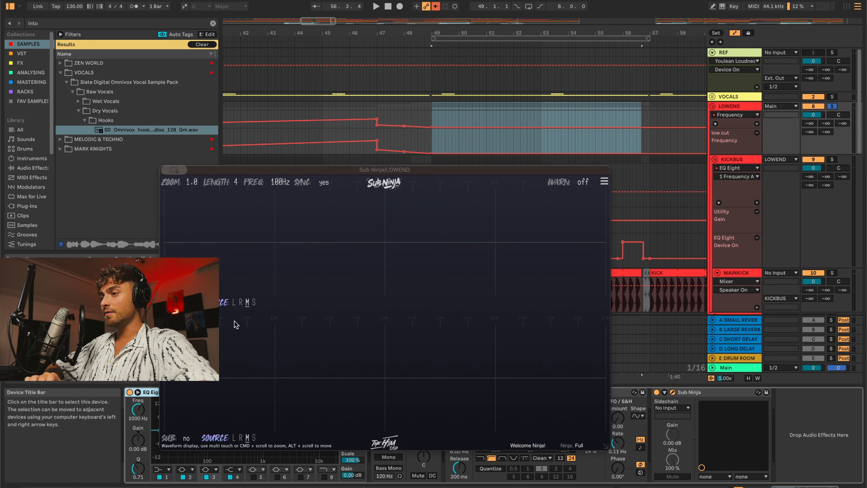
pyautogui.click(174, 169)
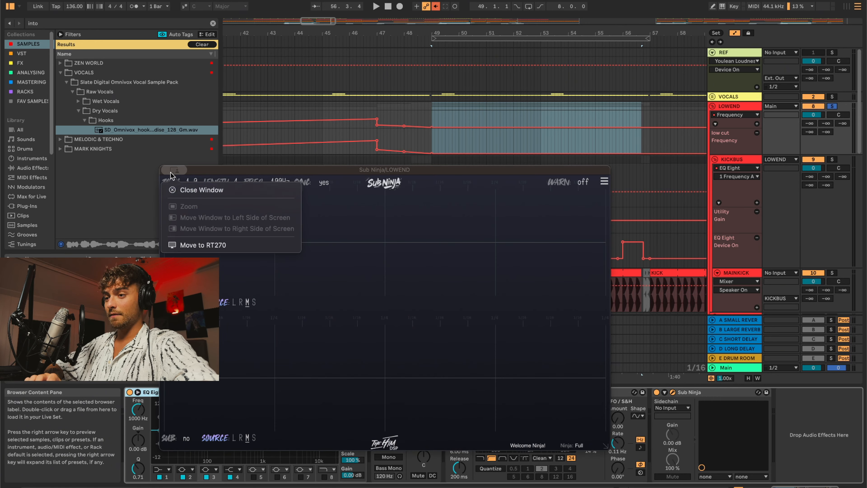
pyautogui.click(187, 193)
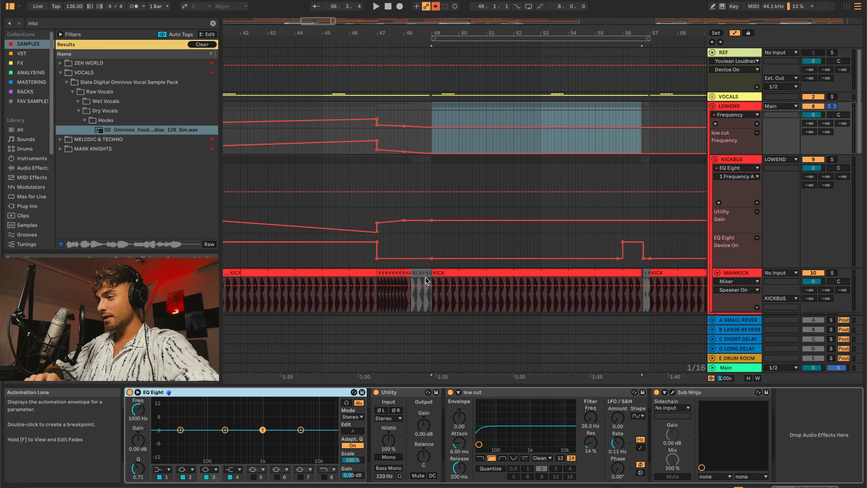
# Step: Play the low end from bar 49 while viewing the SUB and MID tracks, and return to the LOWEND group
pyautogui.click(440, 272)
pyautogui.press('space')
pyautogui.scroll(-10, 484, 268)
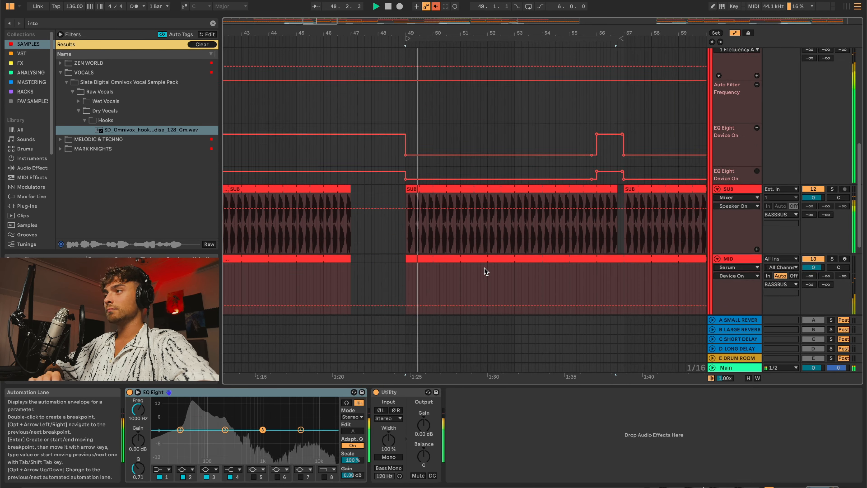
pyautogui.scroll(-4, 484, 267)
pyautogui.scroll(-10, 485, 268)
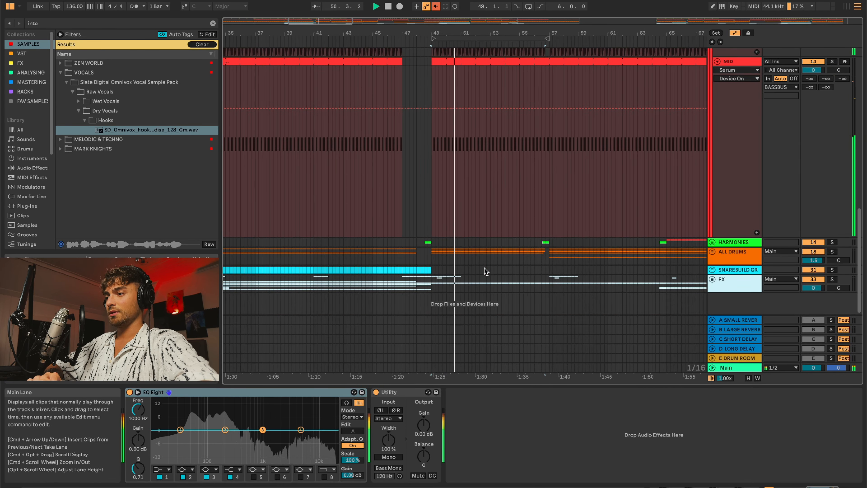
pyautogui.scroll(15, 484, 271)
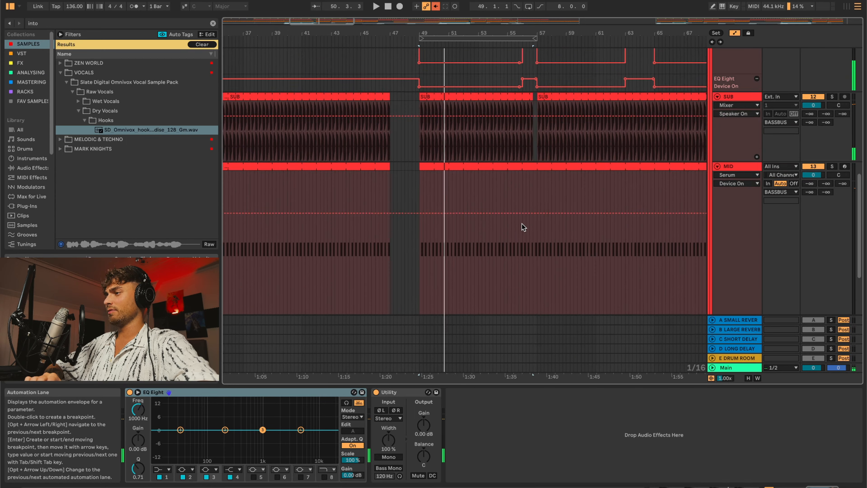
pyautogui.scroll(5, 559, 205)
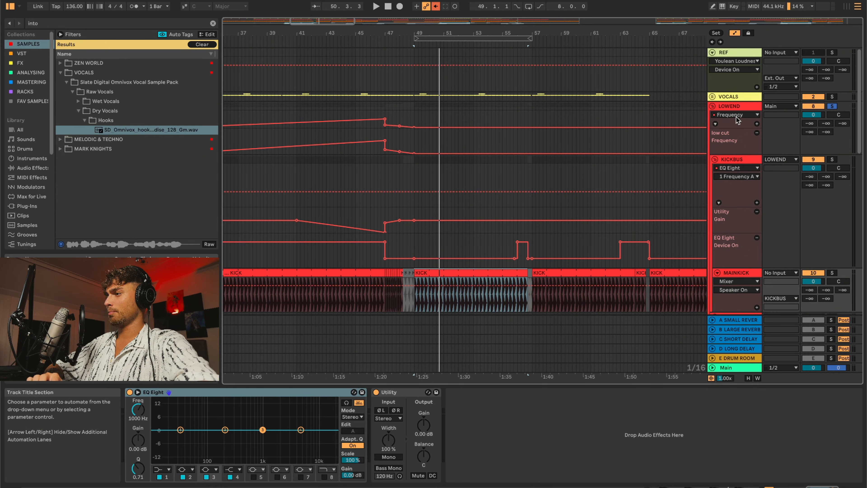
# Step: Fold the LOWEND group, unfold and solo HARMONIES, and play the MAIN LEAD clip from bar 65
pyautogui.click(742, 106)
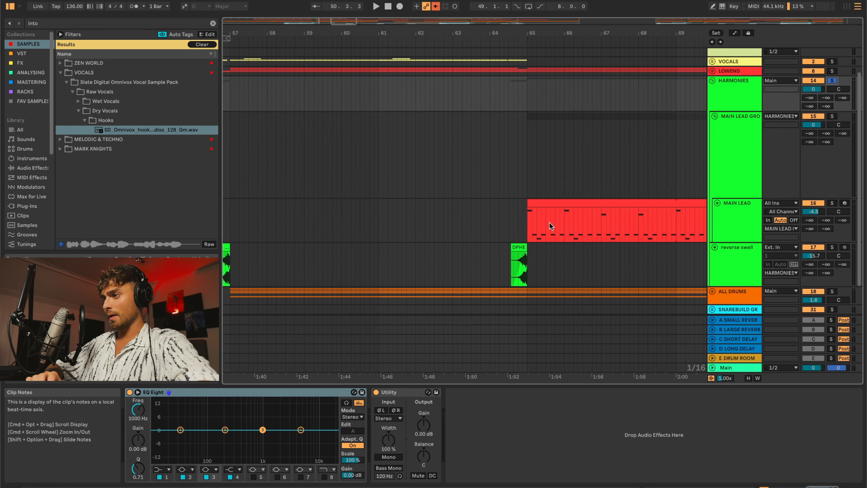
pyautogui.scroll(3, 550, 222)
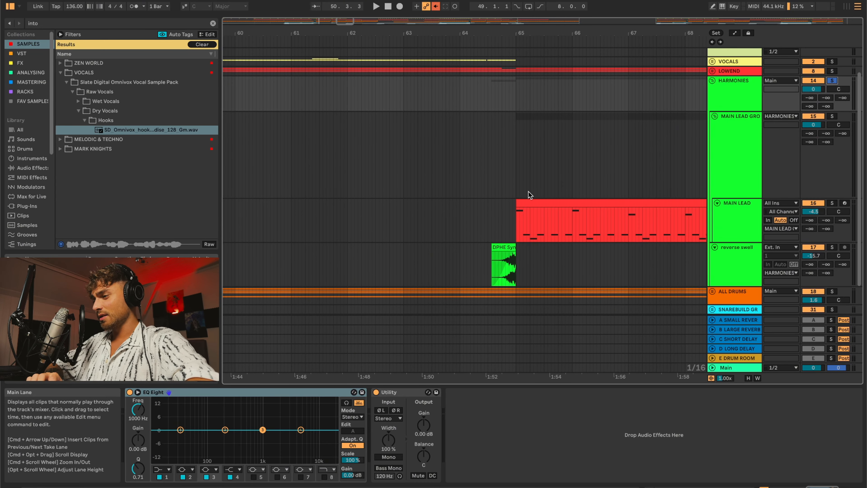
pyautogui.click(526, 205)
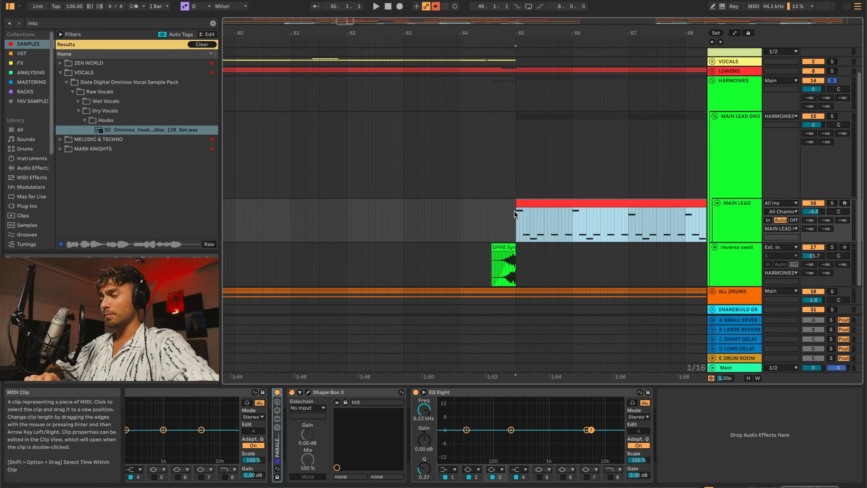
pyautogui.scroll(-3, 515, 210)
pyautogui.scroll(2, 514, 211)
pyautogui.hscroll(2, 514, 211)
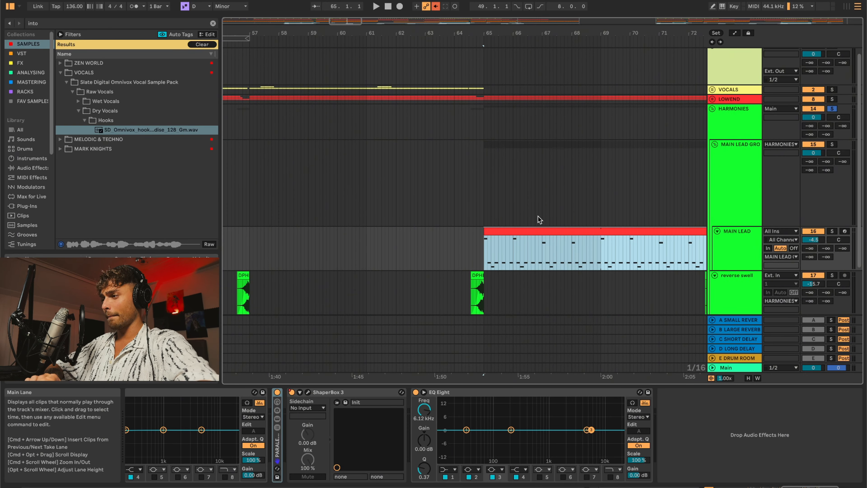
pyautogui.press('space')
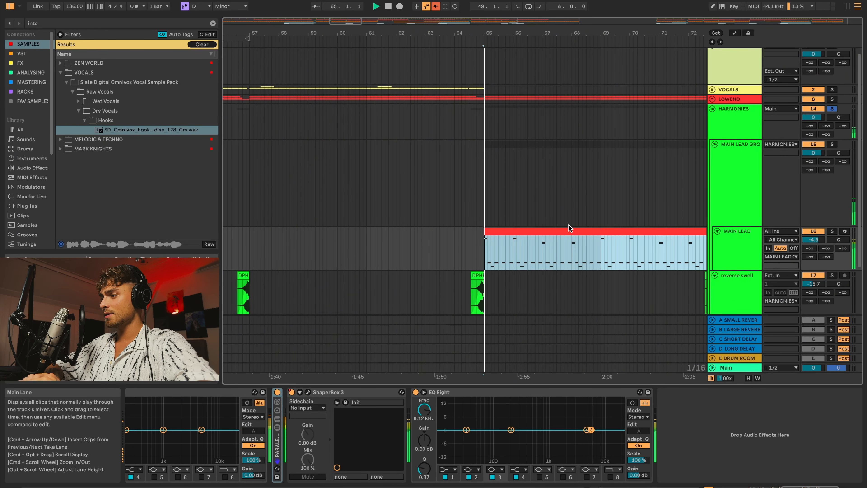
pyautogui.scroll(-5, 454, 240)
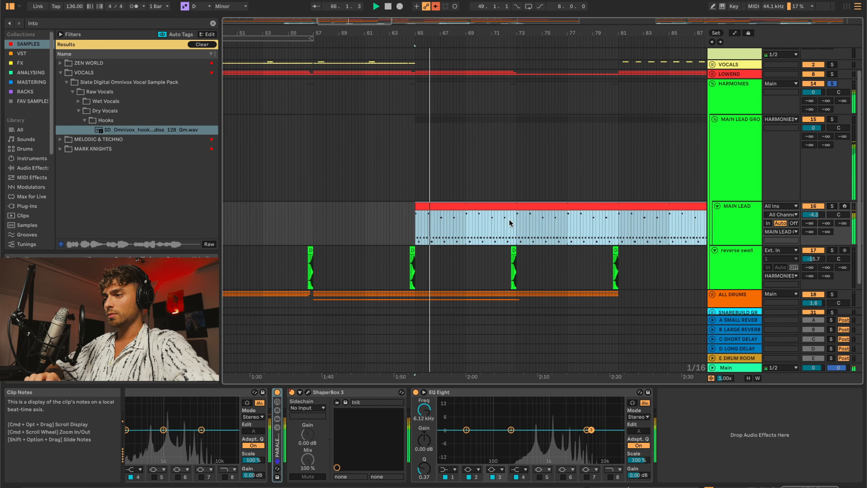
# Step: Audition the MAIN LEAD progression further on at about bars 73, 79 and 83, and show the start of its device chain
pyautogui.click(518, 224)
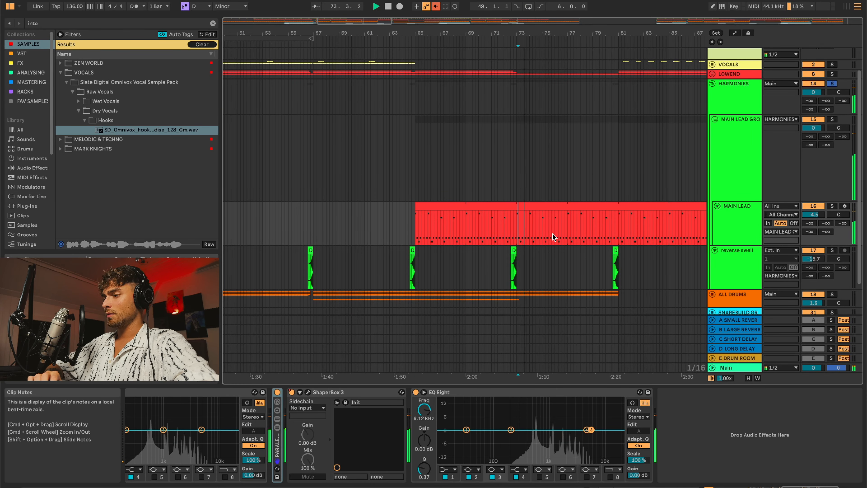
pyautogui.click(593, 233)
pyautogui.click(645, 236)
pyautogui.hscroll(3, 645, 237)
pyautogui.scroll(-1, 644, 237)
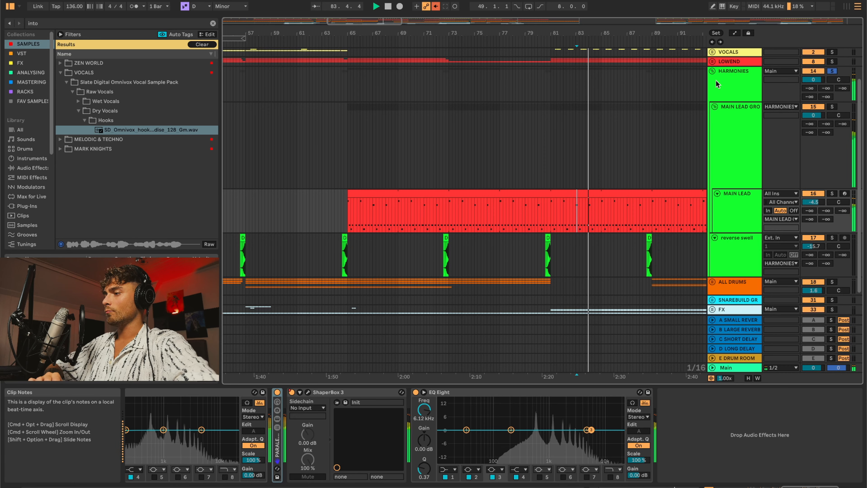
pyautogui.hscroll(-5, 342, 445)
pyautogui.hscroll(-3, 342, 445)
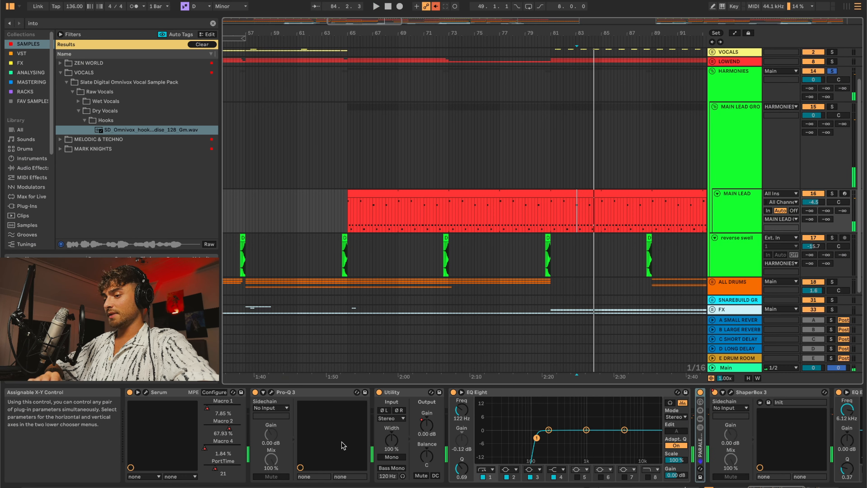
# Step: Open Serum on MAIN LEAD, view the preset banks and the LD - Plastic Sawss patch with its macros, and close the window
pyautogui.click(147, 393)
pyautogui.moveTo(229, 73); pyautogui.dragTo(453, 58)
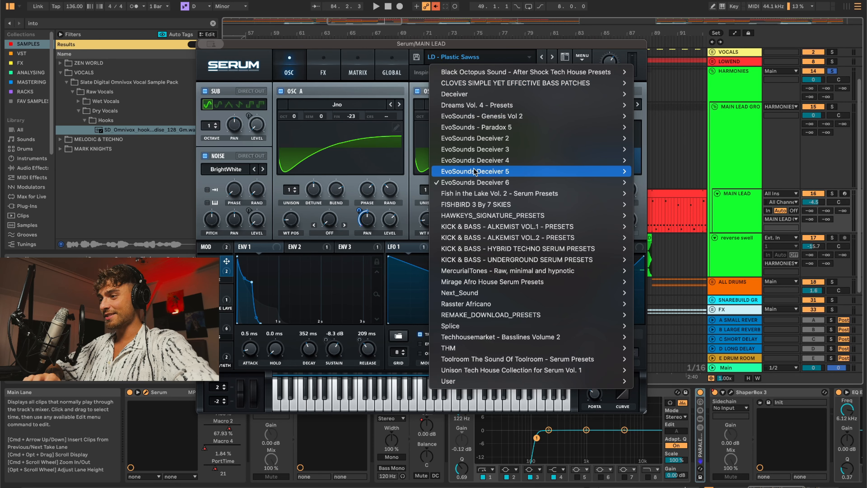
pyautogui.click(393, 44)
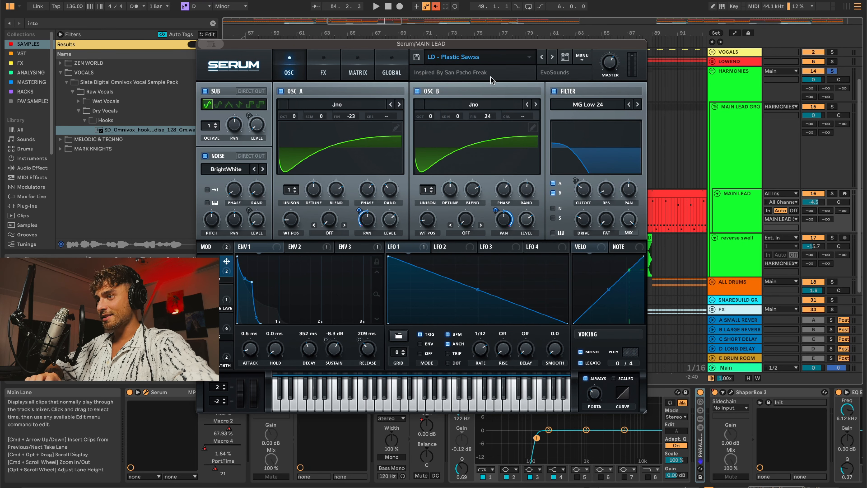
pyautogui.moveTo(447, 44); pyautogui.dragTo(478, 65)
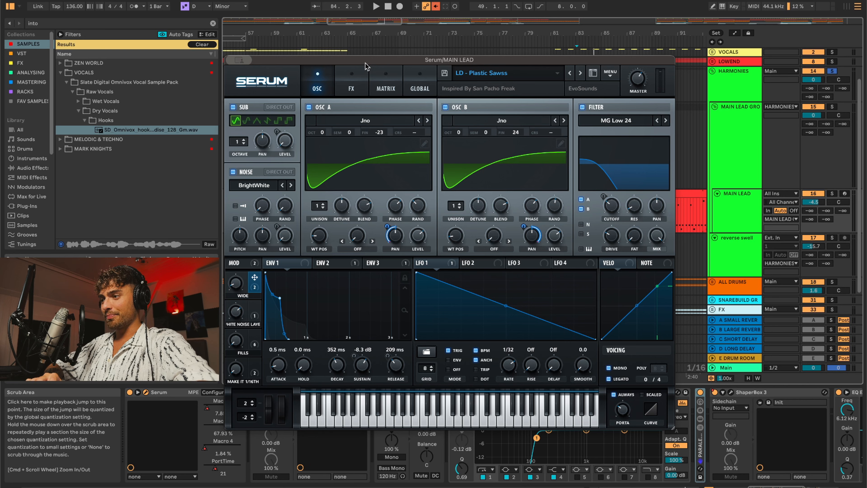
pyautogui.moveTo(365, 66); pyautogui.dragTo(345, 59)
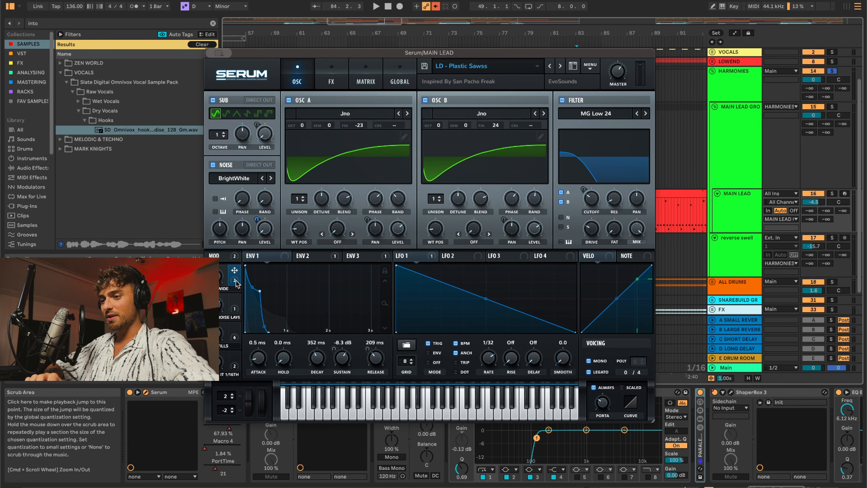
pyautogui.click(220, 53)
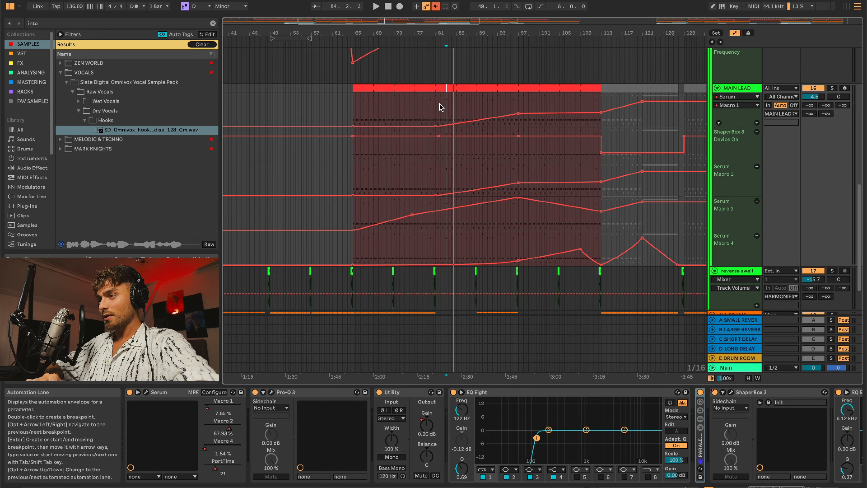
# Step: Play MAIN LEAD with its Serum macro automation shown from bar 93 and again from about bar 105
pyautogui.moveTo(434, 106); pyautogui.dragTo(601, 251)
pyautogui.click(500, 88)
pyautogui.click(496, 100)
pyautogui.press('space')
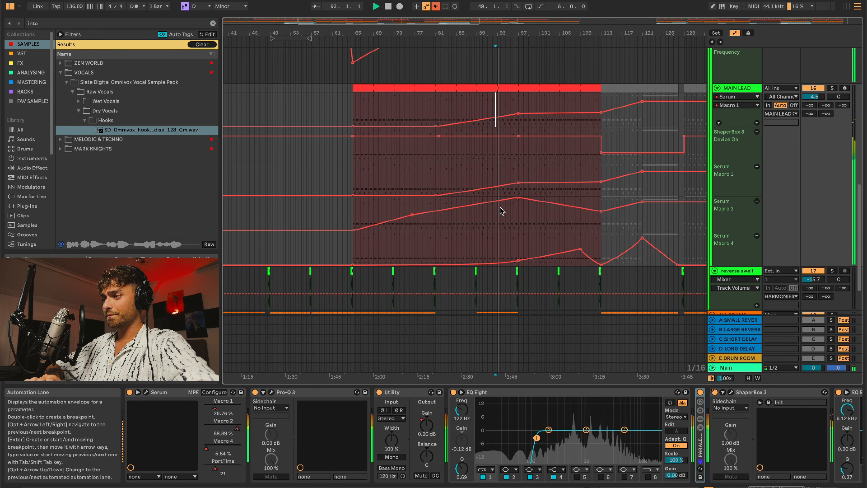
pyautogui.scroll(3, 509, 158)
pyautogui.click(616, 238)
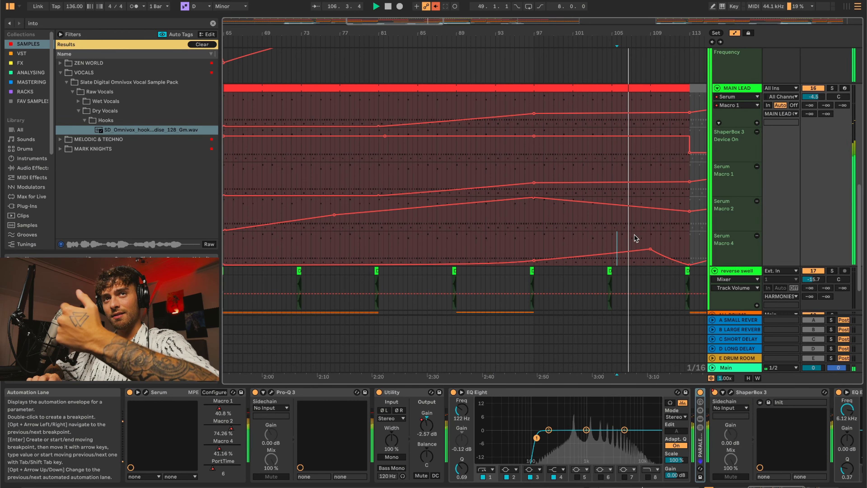
pyautogui.press('space')
# Step: Examine the ShaperBox 3 and Serum macro automation lanes on MAIN LEAD and the lanes above them
pyautogui.scroll(-1, 577, 255)
pyautogui.scroll(1, 577, 256)
pyautogui.scroll(3, 577, 256)
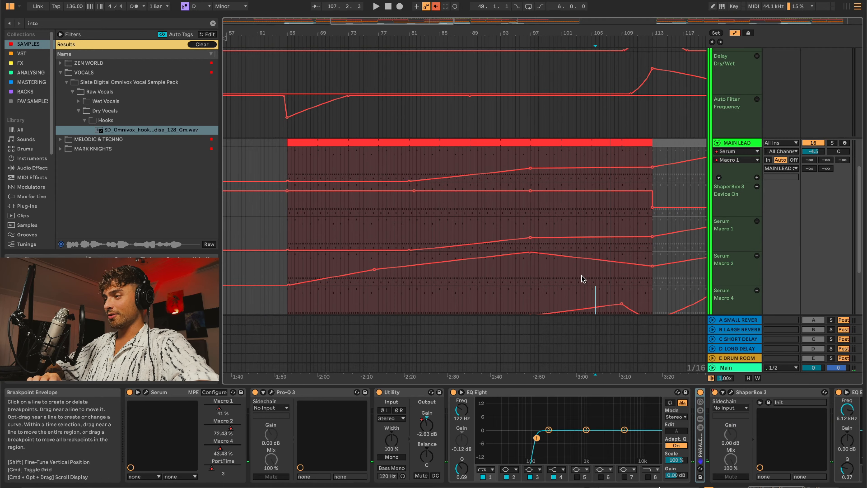
pyautogui.scroll(3, 582, 275)
pyautogui.scroll(-2, 569, 291)
pyautogui.scroll(3, 564, 263)
pyautogui.scroll(-3, 563, 263)
# Step: Inspect MAIN LEAD's Utility, EQ Eight and the Timeless 3, DRY and Valhalla chains of the PARALEL FX rack
pyautogui.click(410, 393)
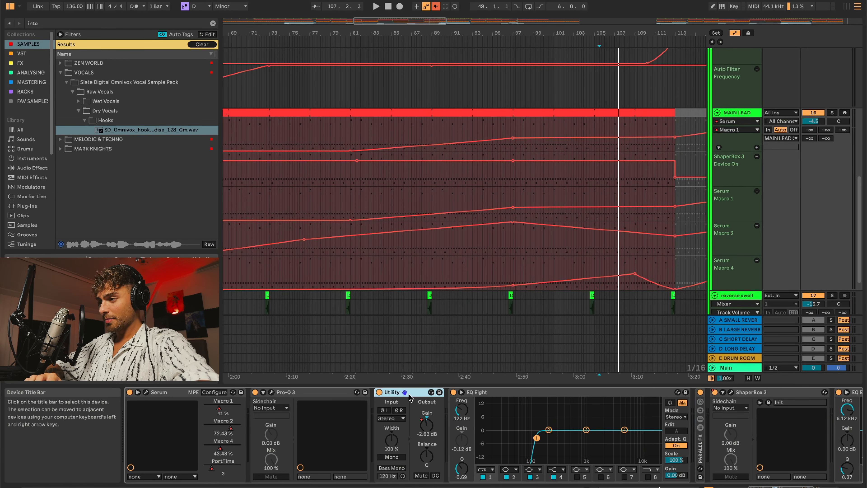
pyautogui.click(516, 401)
pyautogui.hscroll(5, 592, 454)
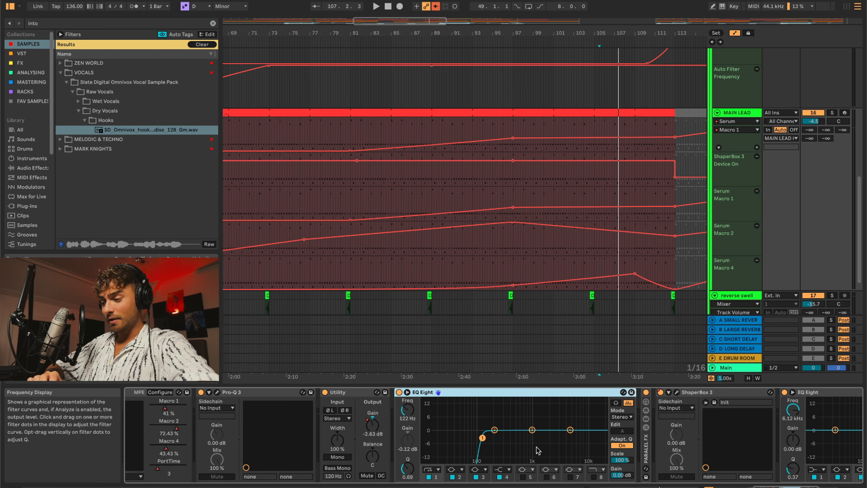
pyautogui.doubleClick(593, 452)
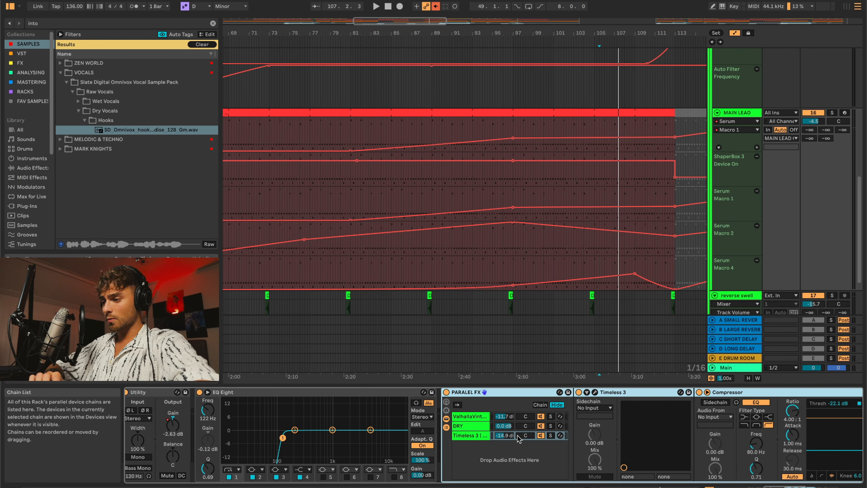
pyautogui.click(470, 425)
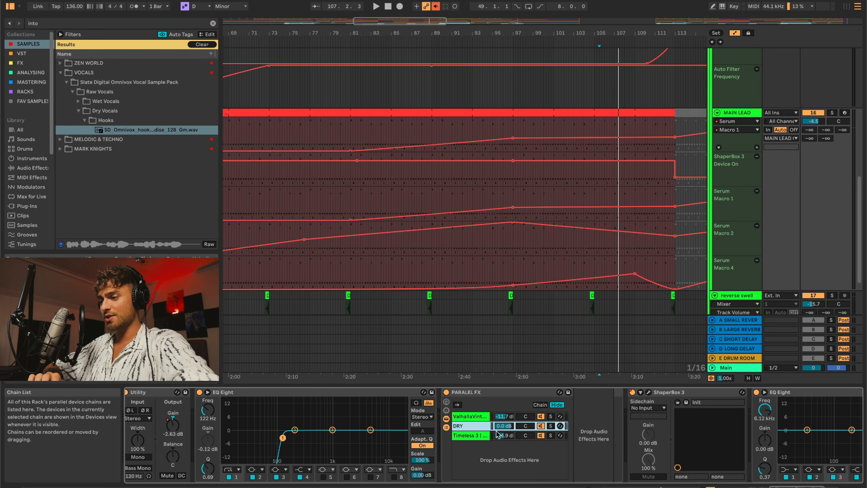
pyautogui.click(470, 416)
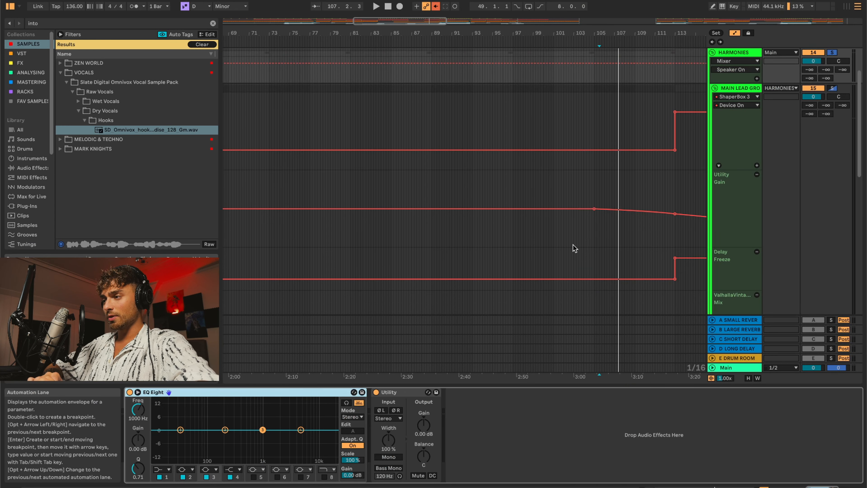
# Step: Play the main lead group from about bar 105, view its effects, and examine its gain, delay, reverb and filter automation lanes
pyautogui.press('space')
pyautogui.click(738, 88)
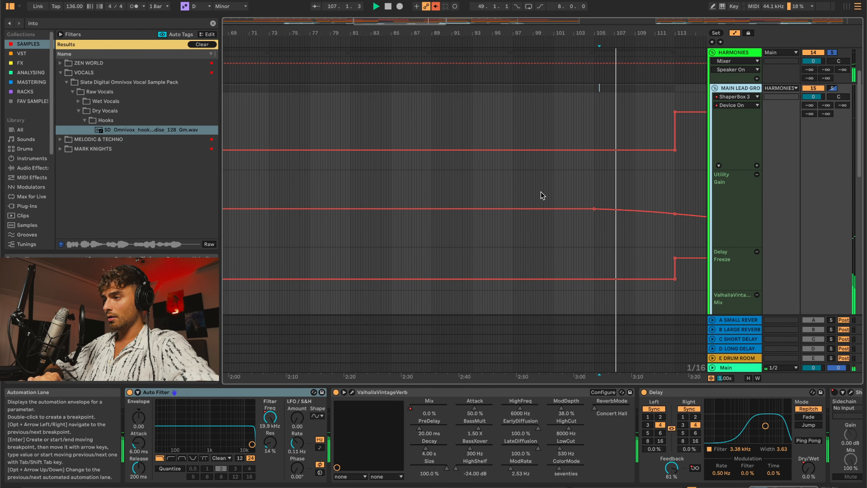
pyautogui.scroll(-8, 724, 194)
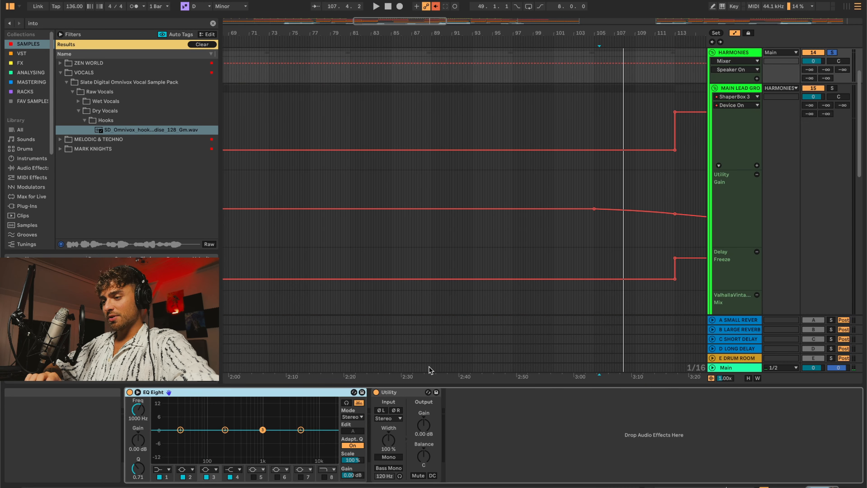
pyautogui.scroll(-10, 706, 227)
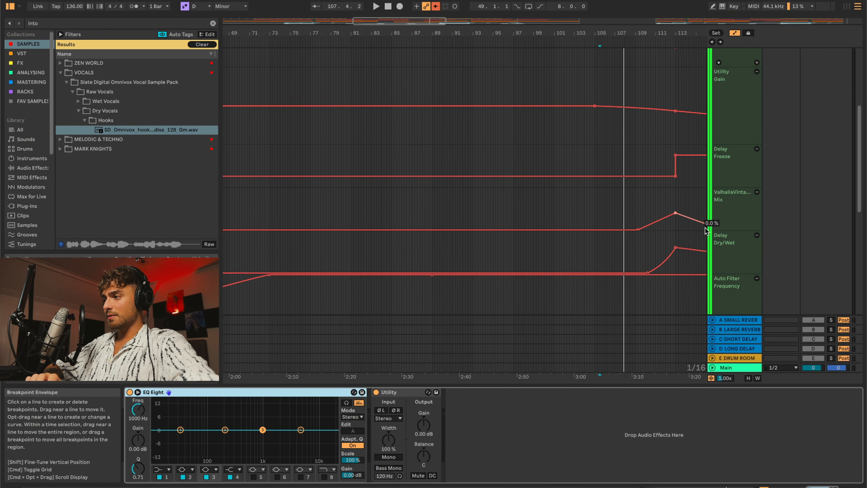
# Step: Hide the automation lanes and show the MAIN LEAD track's devices
pyautogui.press('a')
pyautogui.click(729, 236)
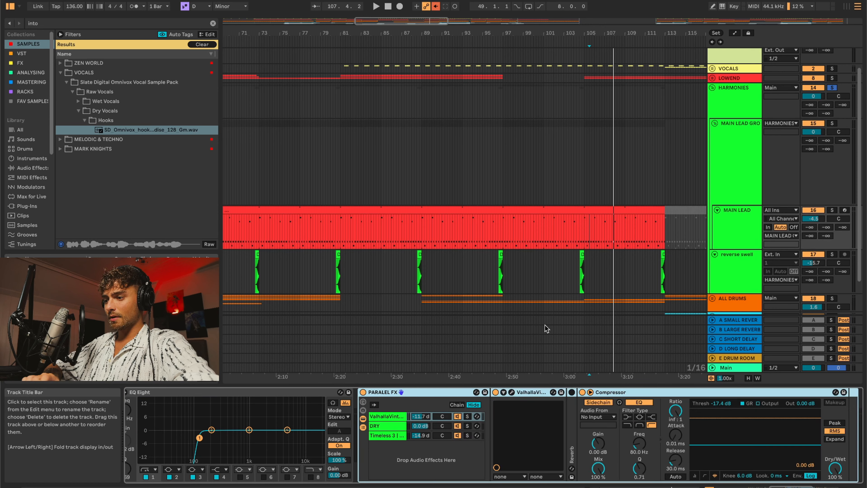
# Step: Play the main lead around bar 102 with the other harmonies and select the MAIN LEAD track
pyautogui.scroll(-2, 471, 294)
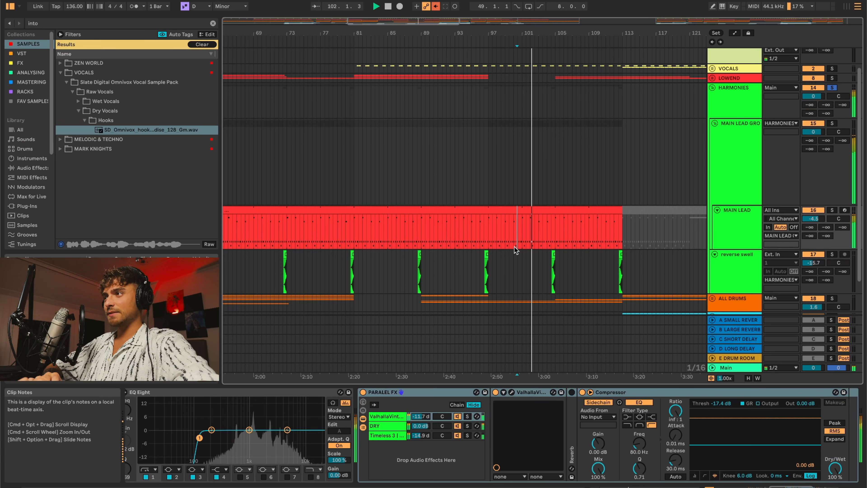
pyautogui.click(735, 228)
pyautogui.scroll(2, 594, 308)
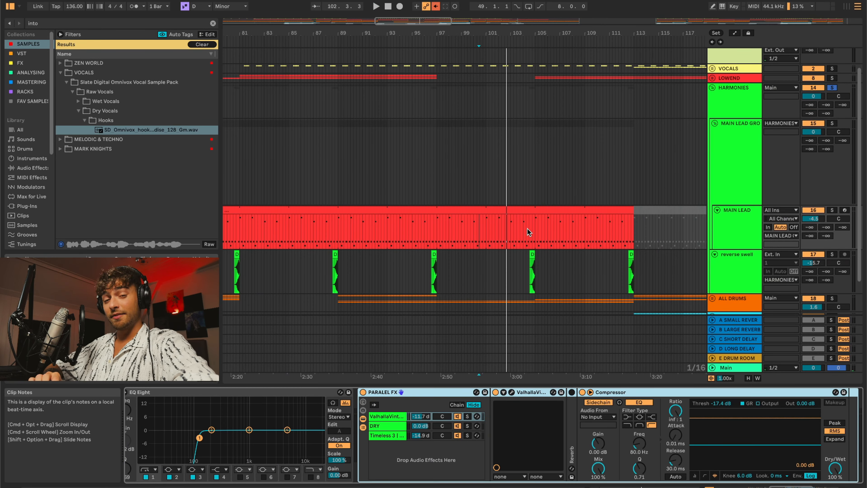
pyautogui.scroll(2, 527, 228)
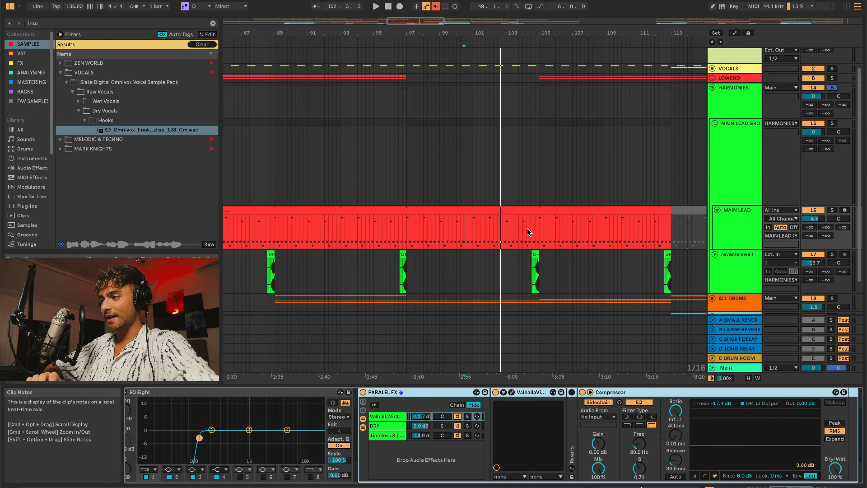
pyautogui.scroll(-3, 527, 227)
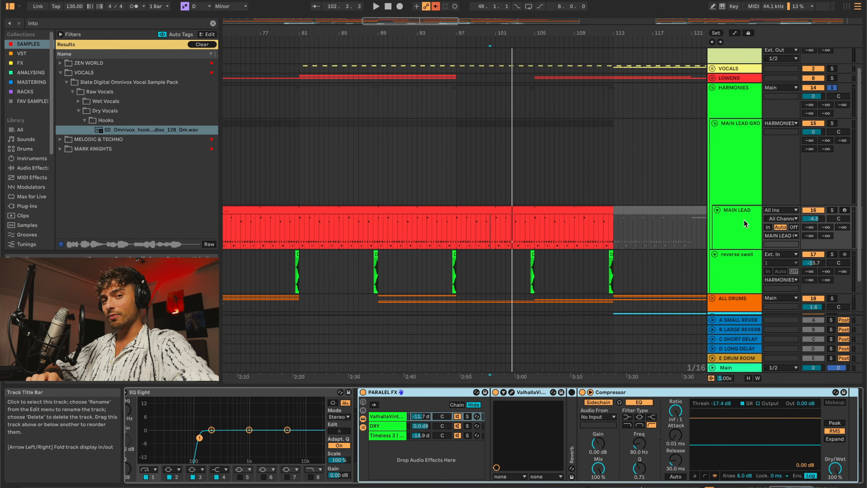
# Step: Inspect the ShaperBox 3 volume curve on MAIN LEAD and close the plug-in window
pyautogui.scroll(1, 571, 236)
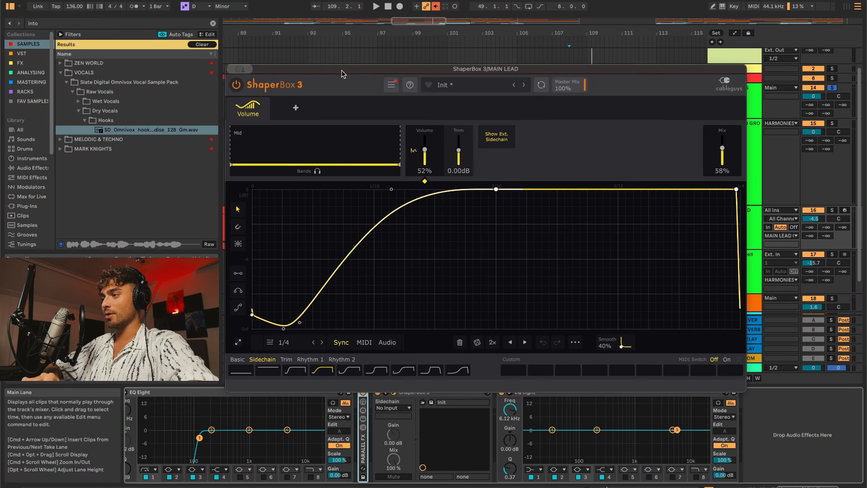
pyautogui.moveTo(336, 124); pyautogui.dragTo(337, 72)
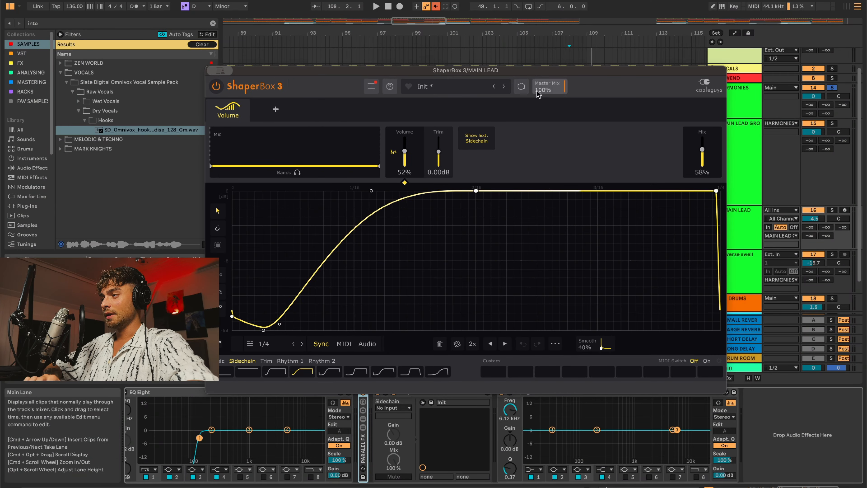
pyautogui.click(219, 71)
pyautogui.click(230, 91)
# Step: Set the play position at the start of the reverse swell clip before bar 65 and solo its track
pyautogui.scroll(-5, 403, 184)
pyautogui.scroll(-3, 417, 221)
pyautogui.scroll(3, 445, 234)
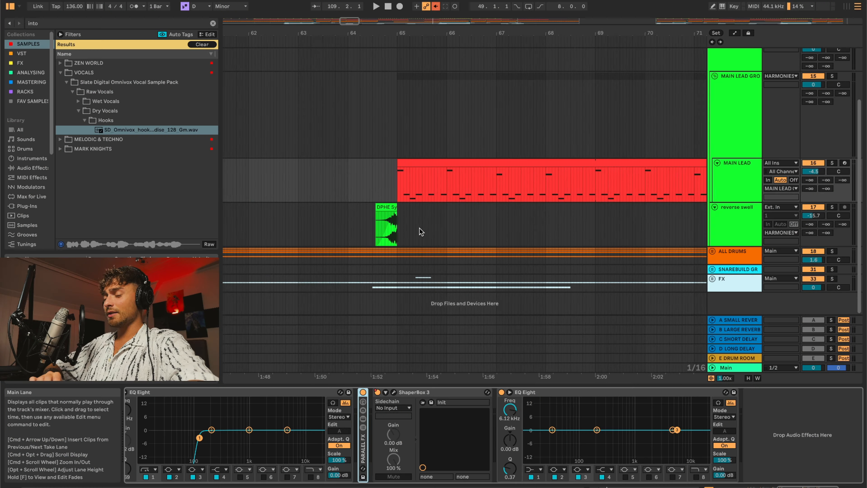
pyautogui.moveTo(375, 212); pyautogui.dragTo(360, 211)
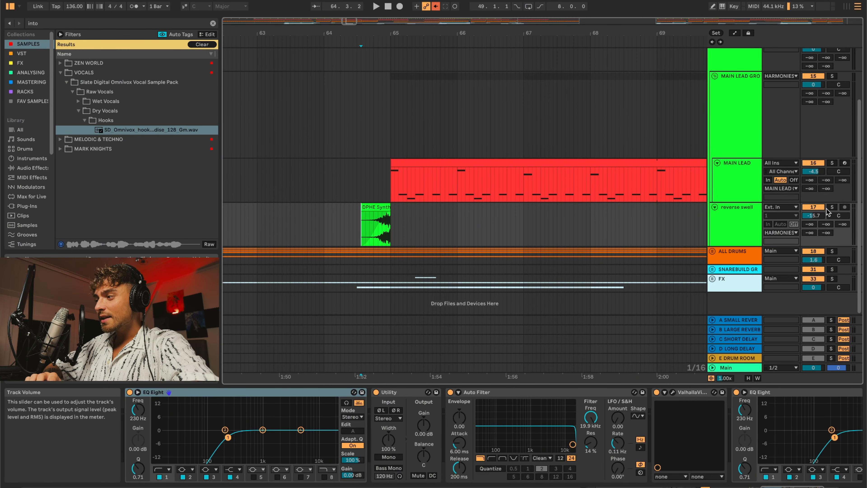
pyautogui.click(832, 208)
# Step: Play the soloed reverse swell leading into the main lead at bar 65
pyautogui.scroll(5, 485, 224)
pyautogui.hscroll(-2, 485, 224)
pyautogui.scroll(-10, 487, 227)
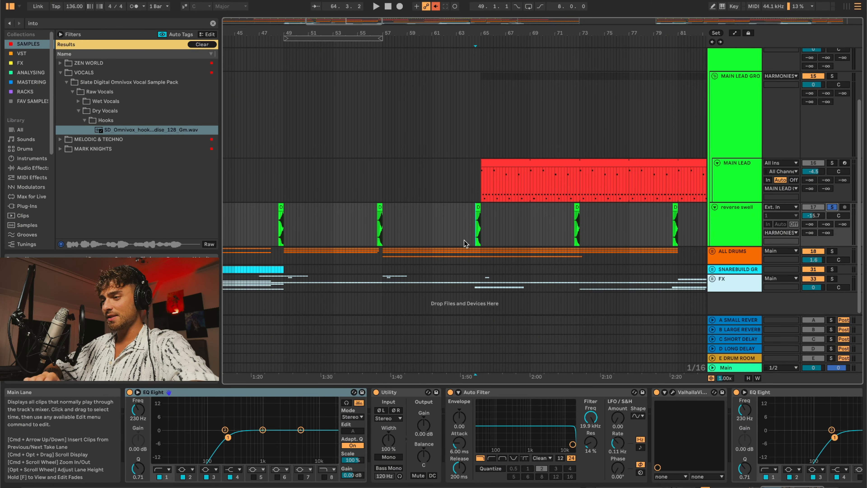
pyautogui.scroll(5, 512, 232)
pyautogui.scroll(3, 393, 248)
pyautogui.press('space')
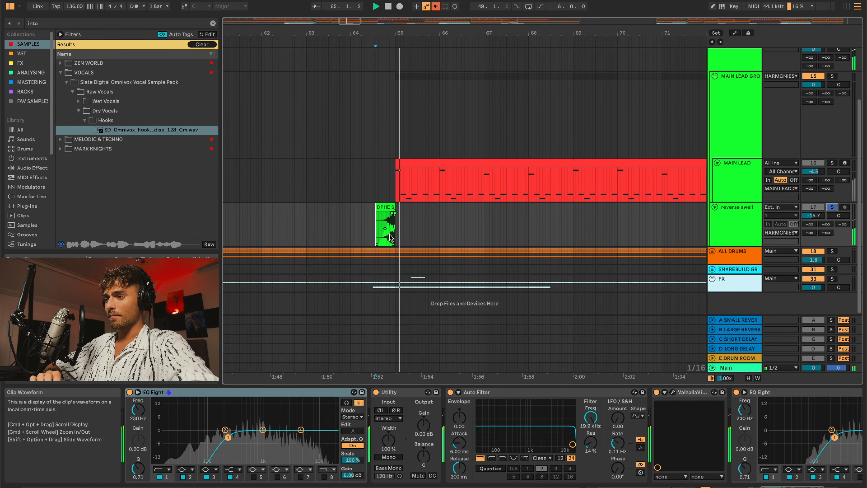
pyautogui.scroll(2, 391, 238)
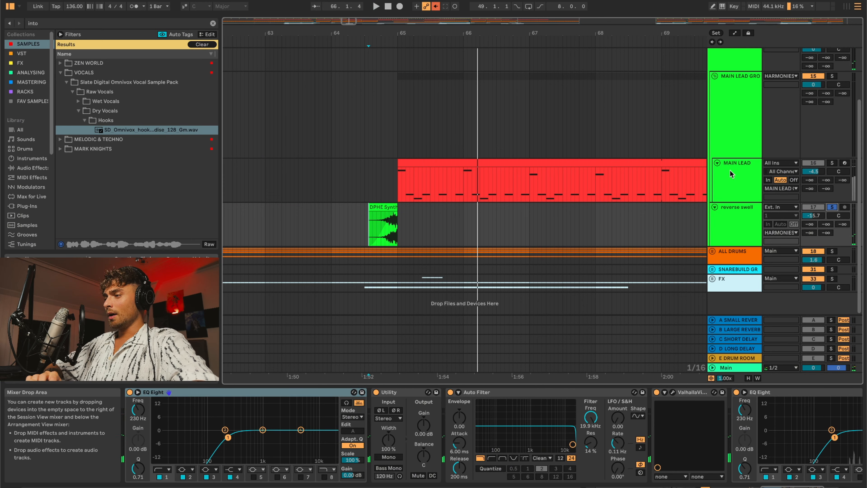
# Step: Shorten the fade-in on the DPHE Synth Stab clip before bar 65 and open the clip's sample settings
pyautogui.scroll(4, 424, 220)
pyautogui.click(403, 208)
pyautogui.press('space')
pyautogui.scroll(2, 393, 208)
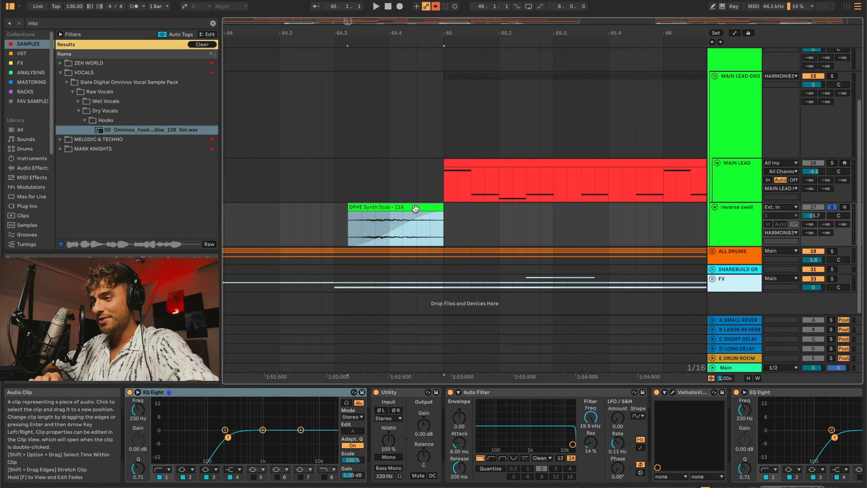
pyautogui.moveTo(439, 216)
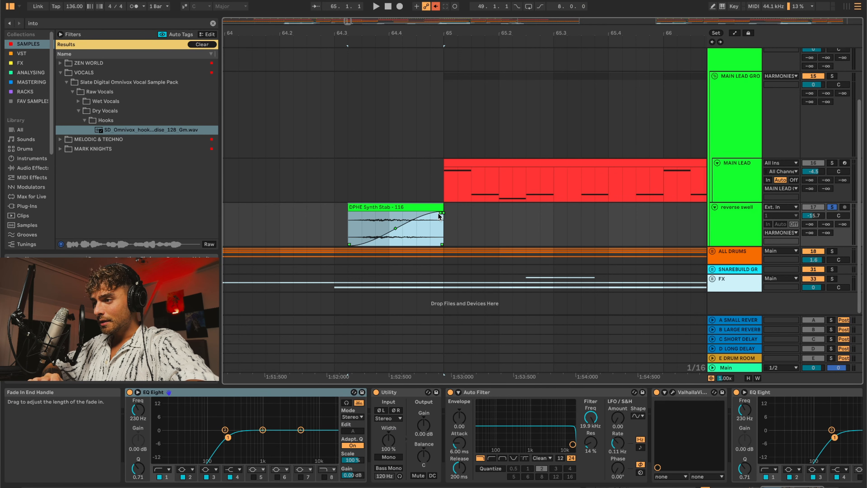
pyautogui.moveTo(440, 214); pyautogui.dragTo(405, 211)
pyautogui.doubleClick(366, 207)
# Step: Return the stab sample to forward direction, halve its clip tempo twice to 136 BPM, and play it
pyautogui.click(242, 422)
pyautogui.click(243, 422)
pyautogui.click(347, 230)
pyautogui.press('space')
pyautogui.press('space')
# Step: Try the Complex warp mode on the stab clip and play it
pyautogui.click(236, 381)
pyautogui.click(236, 436)
pyautogui.press('space')
pyautogui.press('space')
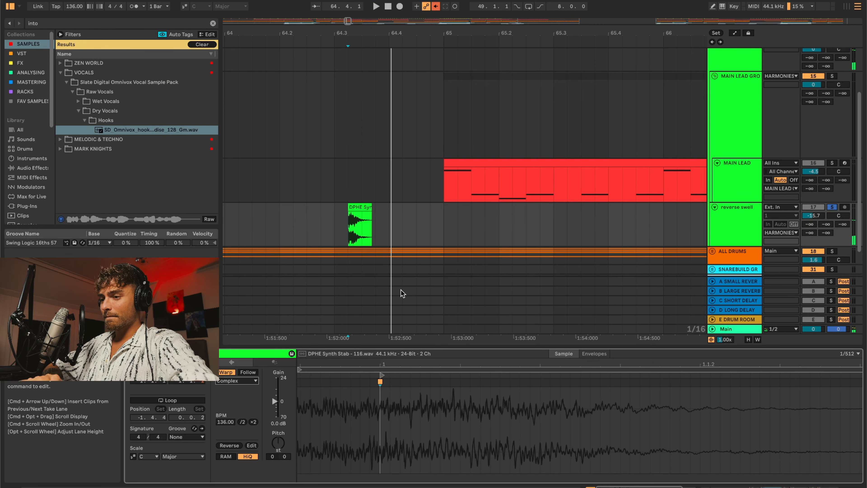
# Step: Set the stab clip's warp mode to Texture and stretch its end to just before bar 65
pyautogui.click(358, 207)
pyautogui.click(236, 380)
pyautogui.click(237, 415)
pyautogui.moveTo(372, 206); pyautogui.dragTo(419, 205)
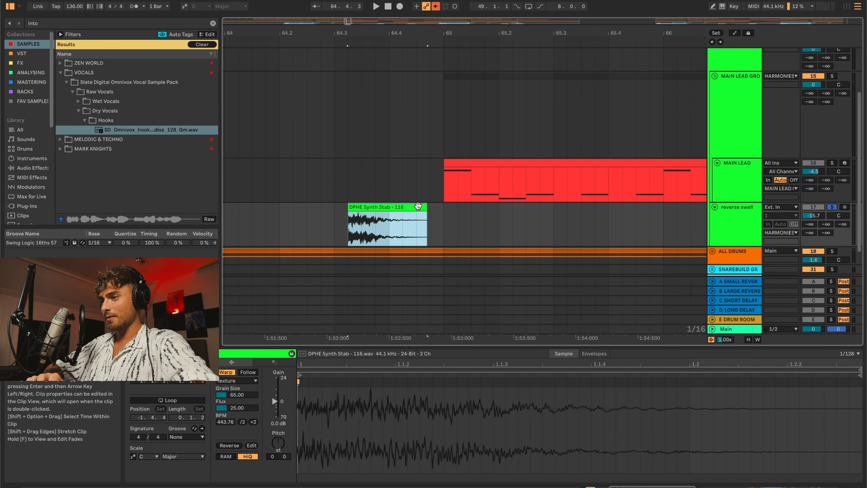
# Step: Reverse the stretched stab clip and play it from its start
pyautogui.press('r')
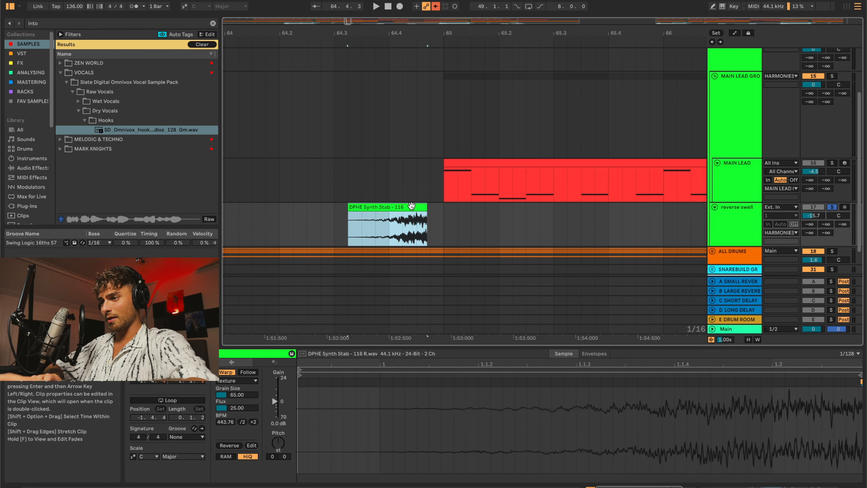
pyautogui.click(377, 222)
pyautogui.press('space')
pyautogui.press('space')
pyautogui.scroll(1, 342, 224)
pyautogui.click(349, 224)
pyautogui.press('space')
pyautogui.press('space')
# Step: Move the reversed stab clip so that it ends at bar 65, where the main lead starts
pyautogui.click(239, 381)
pyautogui.click(239, 381)
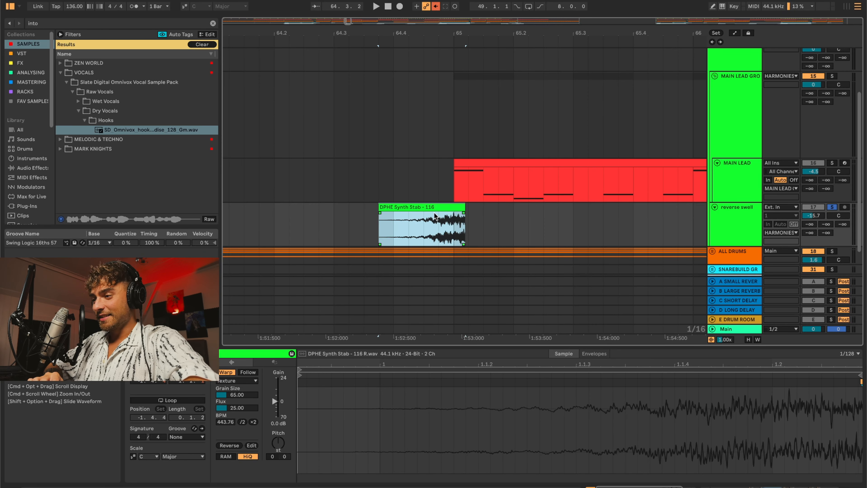
pyautogui.moveTo(436, 209); pyautogui.dragTo(425, 210)
pyautogui.scroll(-3, 408, 232)
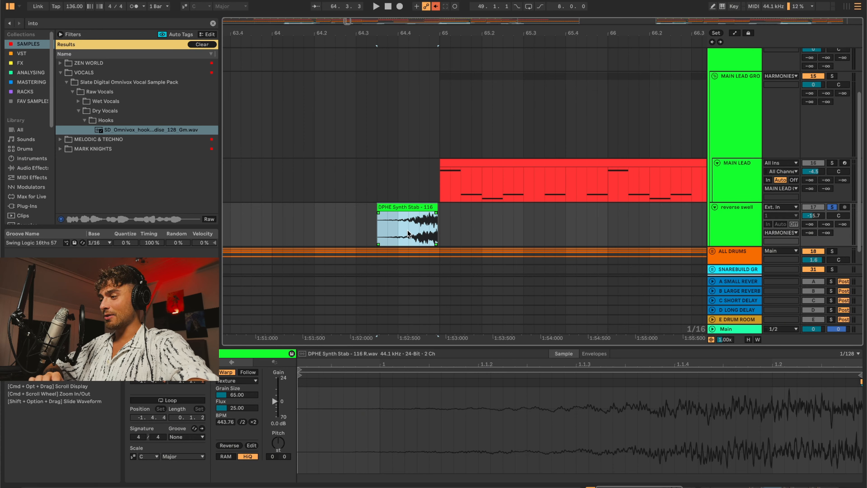
pyautogui.click(388, 226)
pyautogui.click(414, 209)
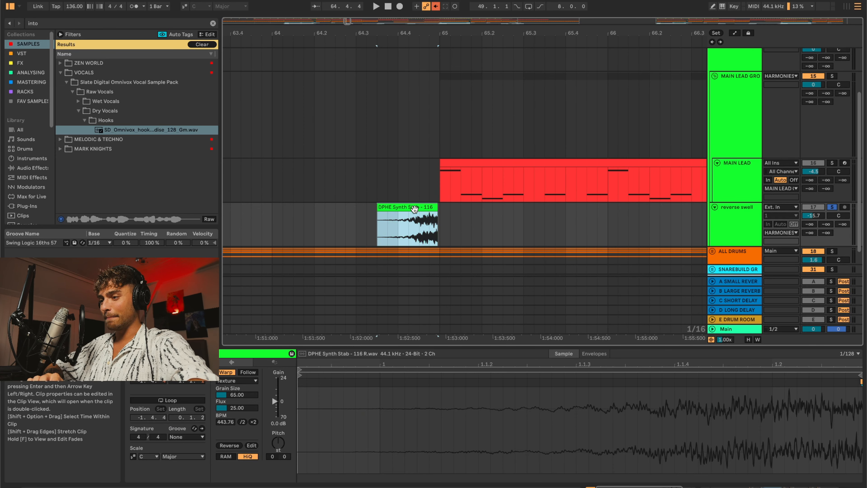
pyautogui.scroll(-3, 390, 242)
pyautogui.scroll(3, 390, 242)
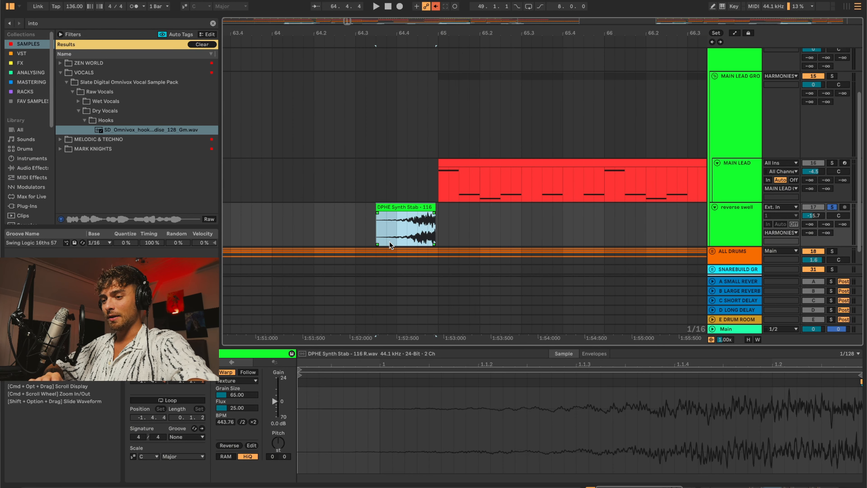
# Step: Show the reverse swell track's devices, check its Valhalla reverb, and play the swell into bar 65
pyautogui.doubleClick(737, 219)
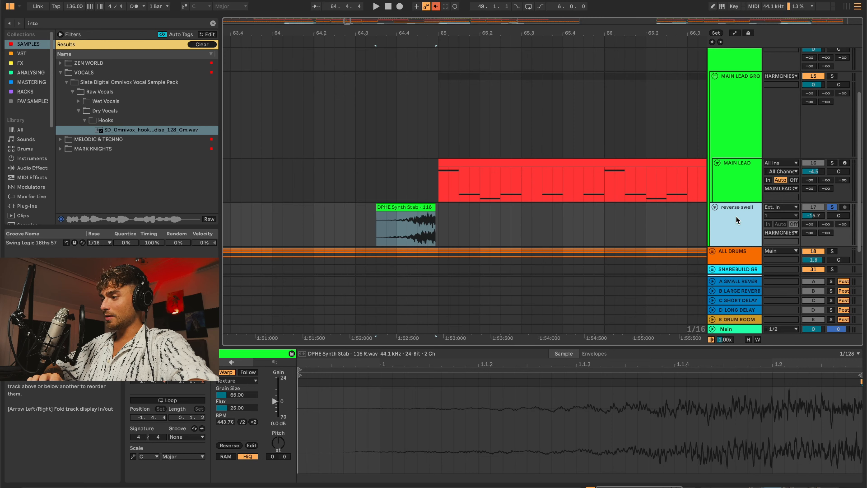
pyautogui.hscroll(5, 545, 436)
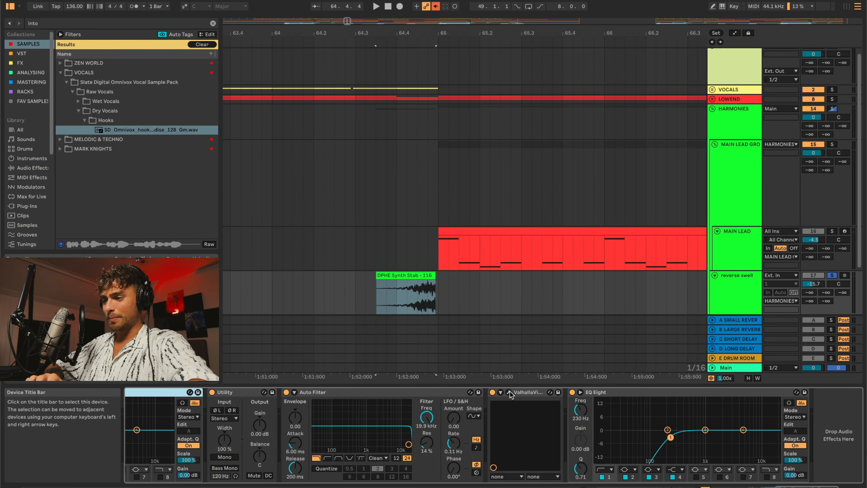
pyautogui.click(509, 392)
pyautogui.click(92, 82)
pyautogui.click(98, 101)
pyautogui.press('space')
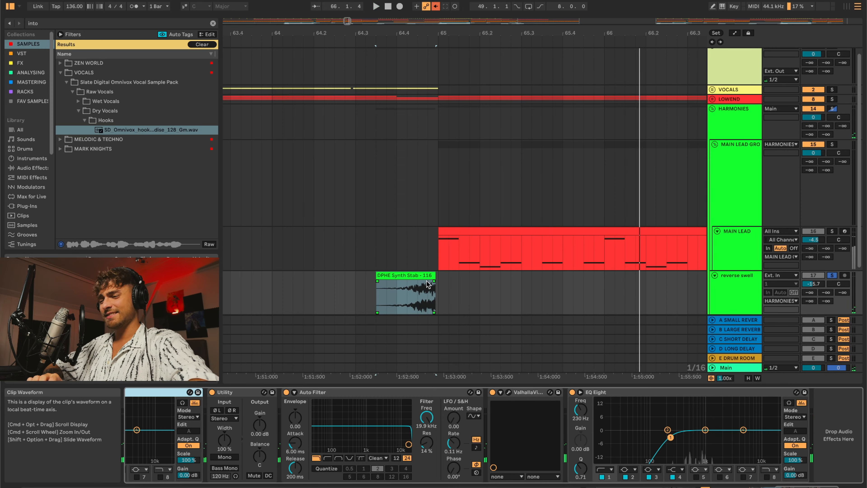
# Step: Set the arrangement grid to 4/1 with the repeated reverse swell clips in view
pyautogui.scroll(-3, 428, 283)
pyautogui.scroll(-3, 428, 280)
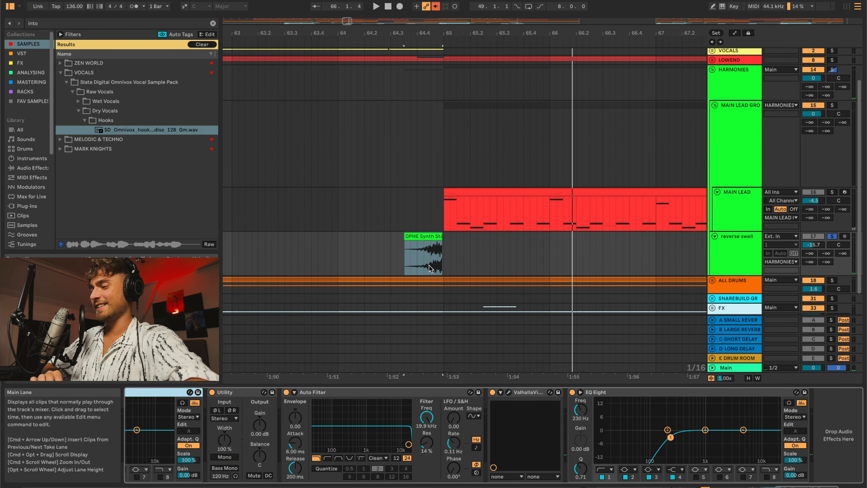
pyautogui.click(429, 266)
pyautogui.click(422, 263)
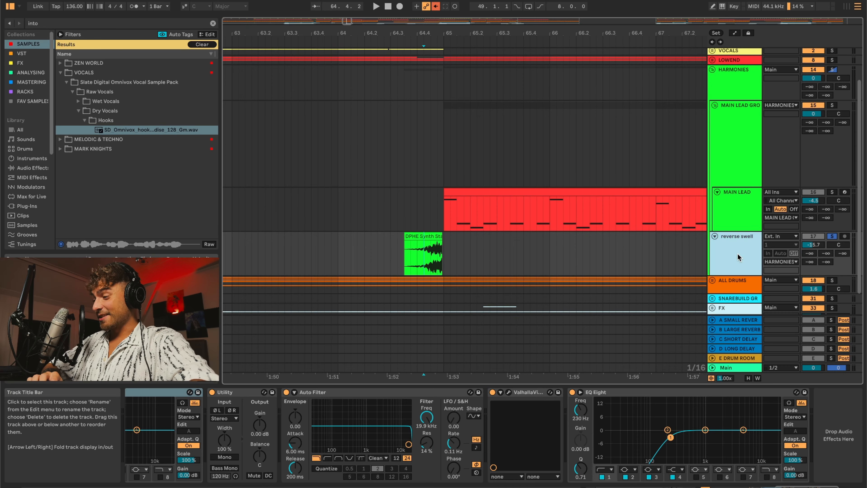
pyautogui.scroll(-3, 546, 265)
pyautogui.scroll(-8, 545, 266)
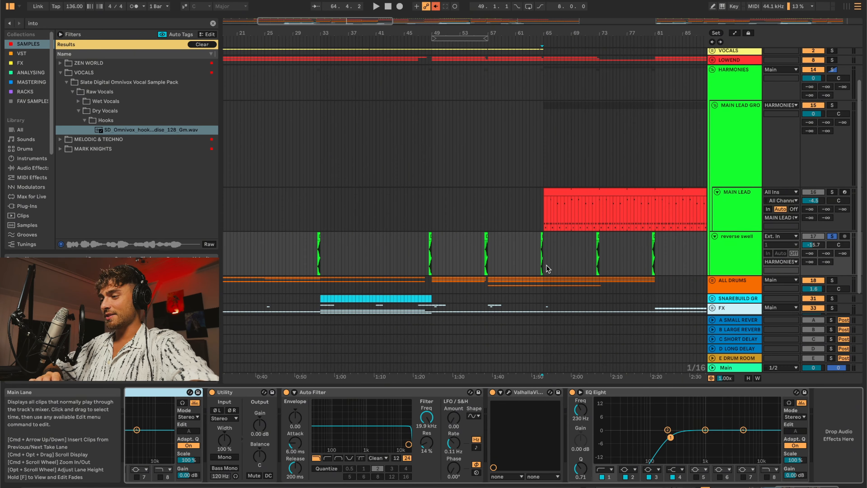
pyautogui.rightClick(505, 251)
pyautogui.click(546, 363)
pyautogui.scroll(-2, 543, 252)
pyautogui.hscroll(2, 541, 235)
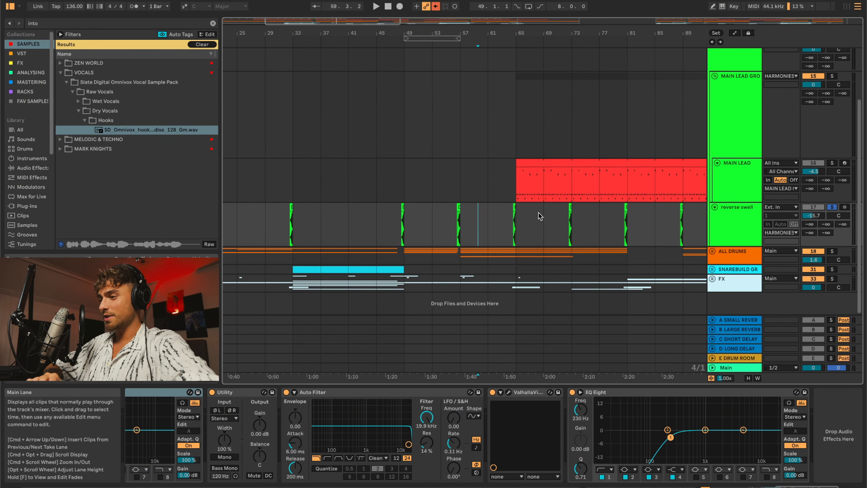
# Step: Unsolo the reverse swell, fold the HARMONIES group, and unfold ALL DRUMS down to the HATBUS tracks
pyautogui.scroll(2, 539, 216)
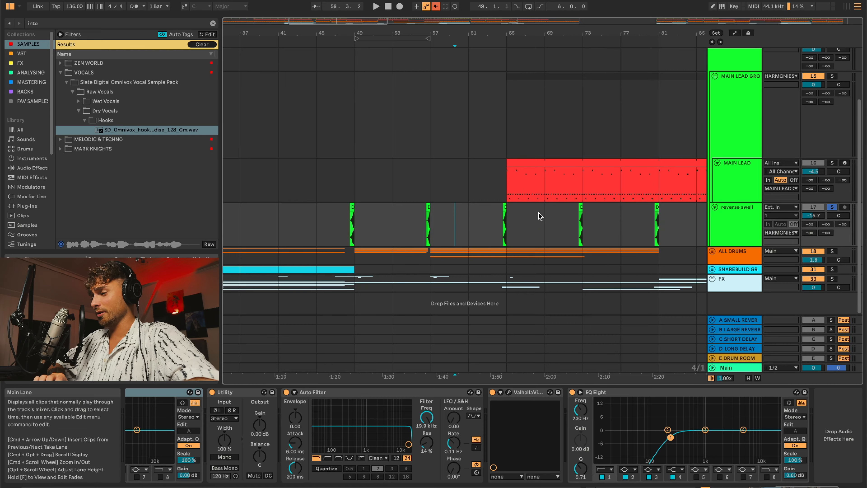
pyautogui.click(832, 207)
pyautogui.scroll(5, 736, 236)
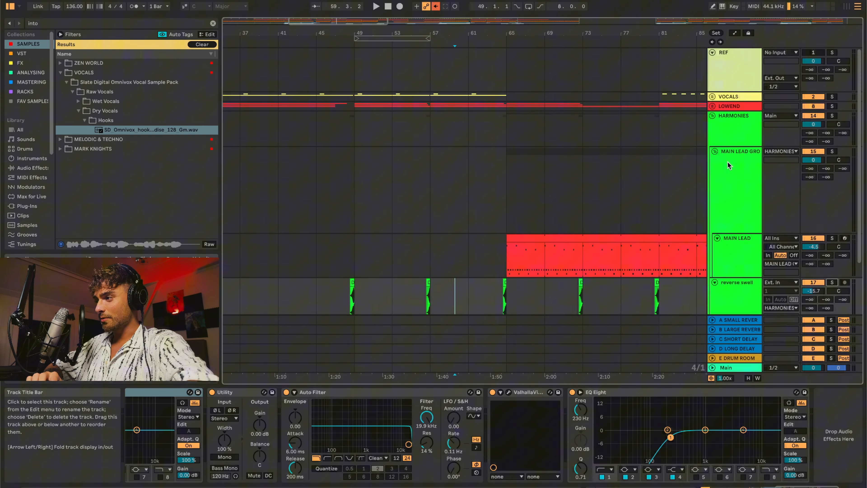
pyautogui.click(712, 116)
pyautogui.click(726, 128)
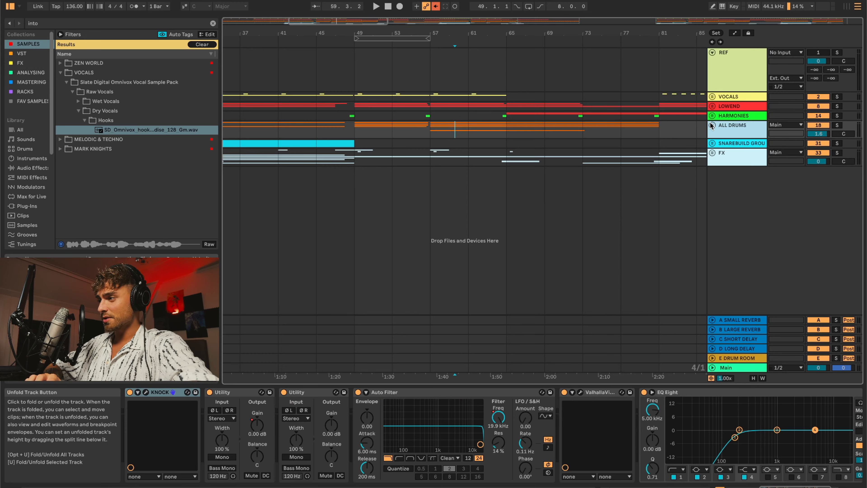
pyautogui.click(713, 125)
pyautogui.click(812, 180)
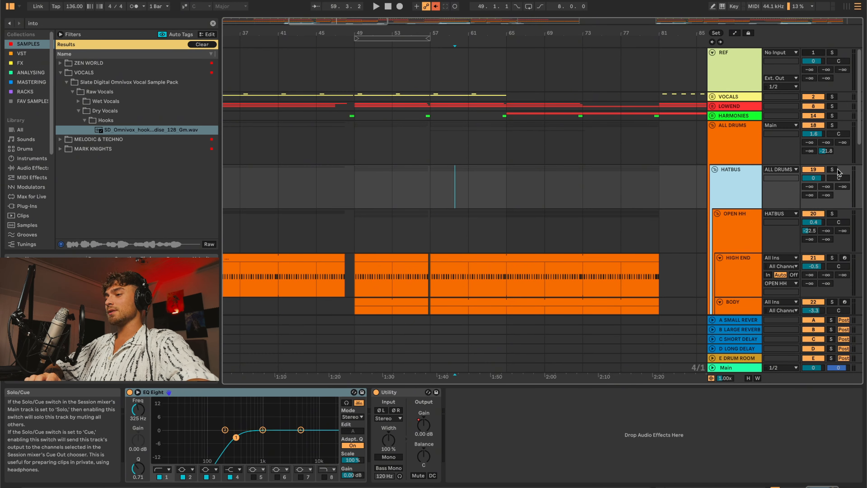
# Step: Audition ALL DRUMS in solo from about bar 59, and show the HATBUS devices
pyautogui.click(832, 125)
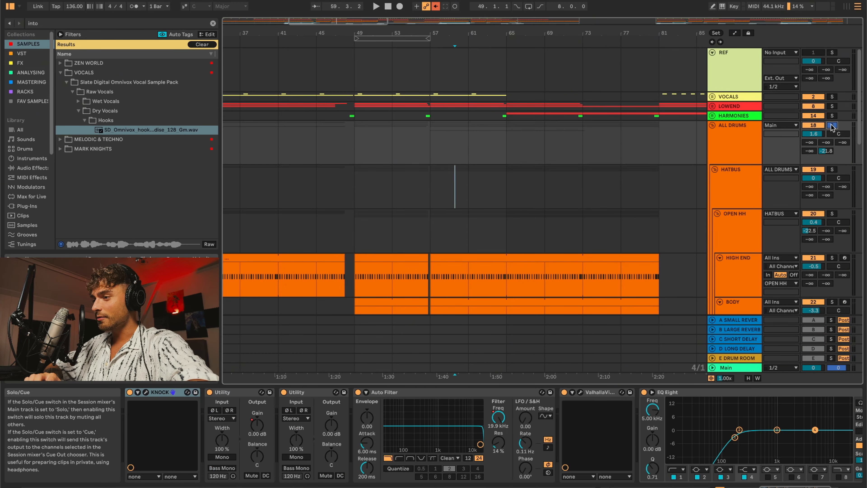
pyautogui.click(453, 255)
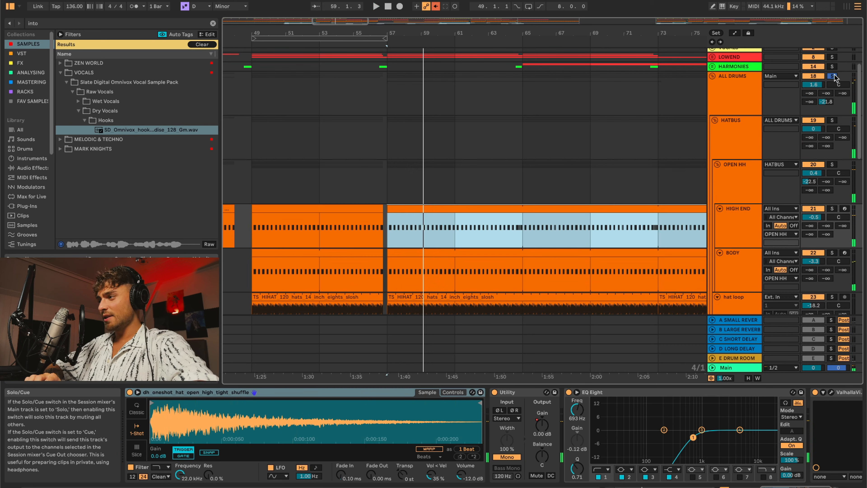
pyautogui.click(833, 76)
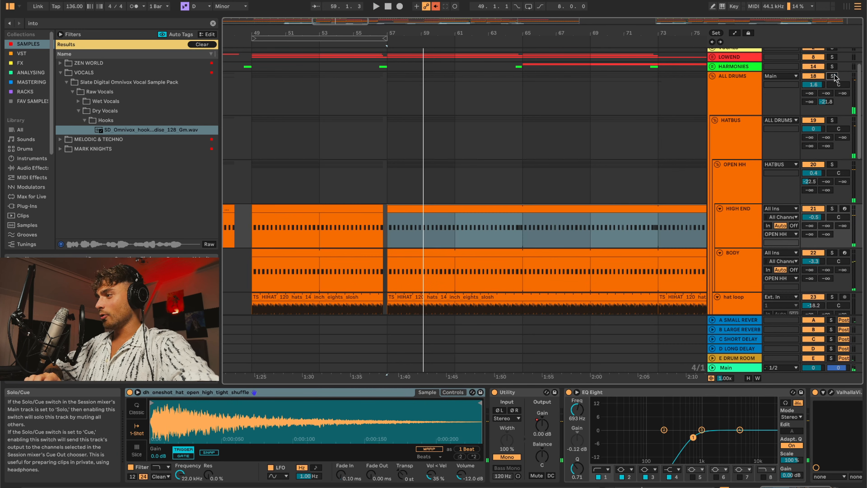
pyautogui.doubleClick(748, 136)
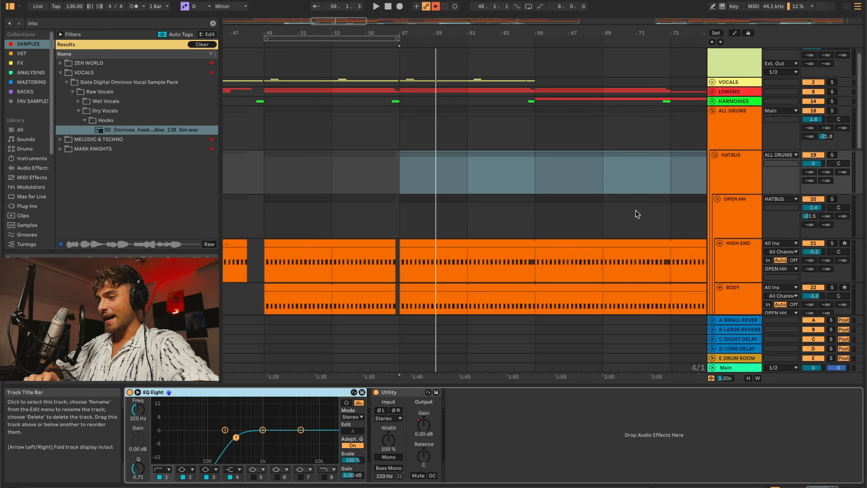
# Step: Show the devices of the OPEN HH group and of its HIGH END hat track
pyautogui.scroll(-3, 702, 171)
pyautogui.click(720, 139)
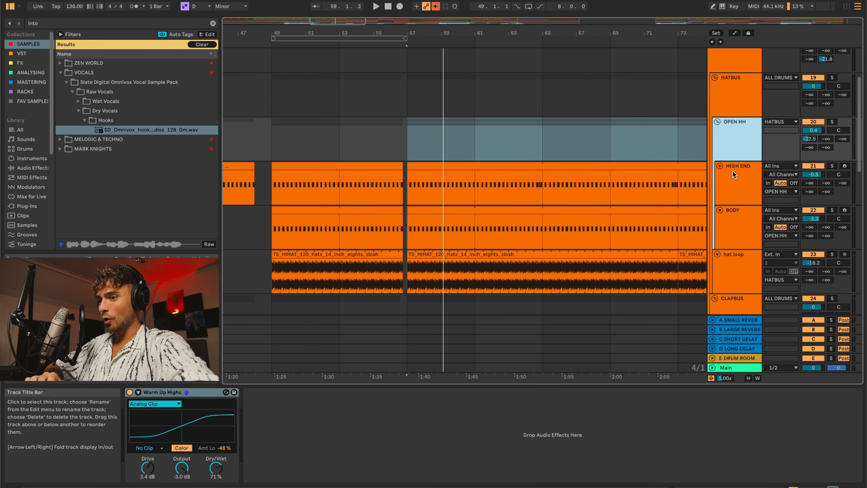
pyautogui.click(732, 181)
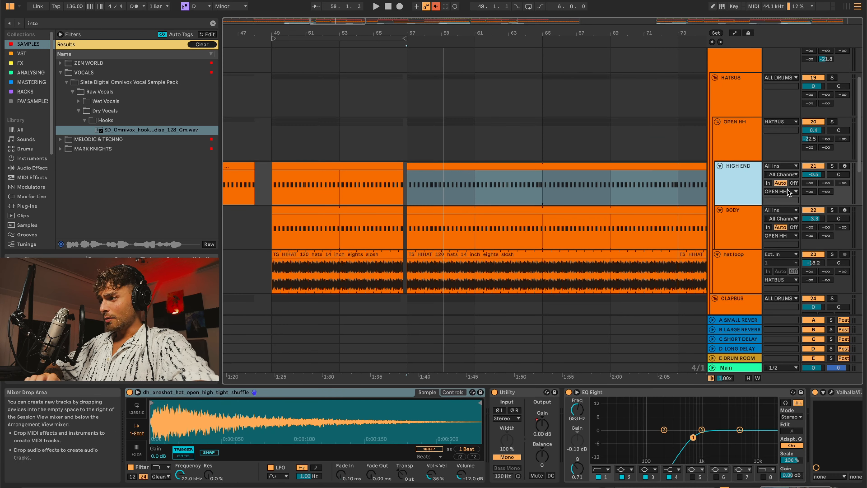
# Step: Audition the HIGH END hat in solo from bar 57, followed by the BODY layer and the whole OPEN HH group
pyautogui.click(832, 166)
pyautogui.scroll(2, 518, 174)
pyautogui.click(461, 167)
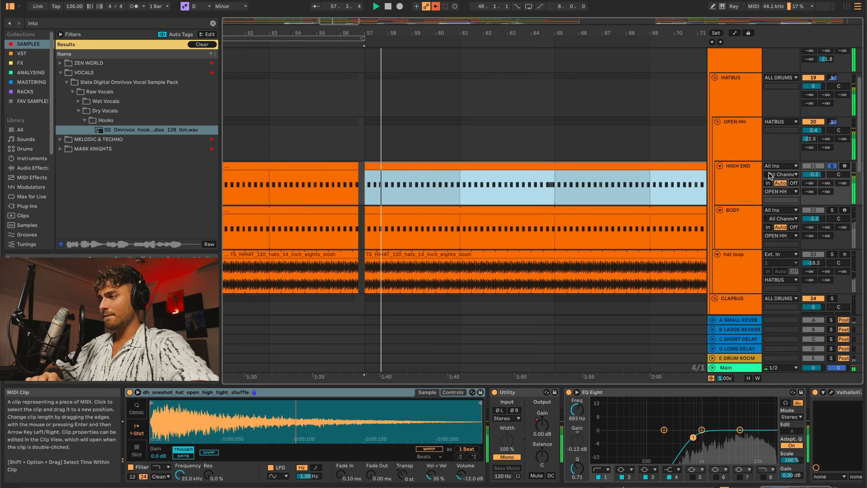
pyautogui.click(832, 210)
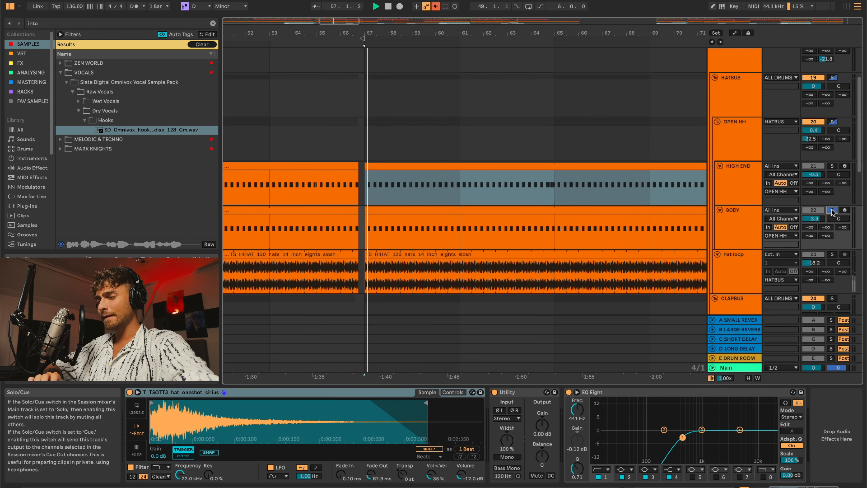
pyautogui.click(832, 122)
pyautogui.press('space')
# Step: Select bars 33 to 49 on the HIGH END track, where the BODY layer has no clips
pyautogui.scroll(-5, 441, 205)
pyautogui.click(443, 204)
pyautogui.scroll(-2, 429, 245)
pyautogui.scroll(1, 429, 245)
pyautogui.hscroll(-3, 429, 245)
pyautogui.scroll(5, 423, 188)
pyautogui.click(409, 188)
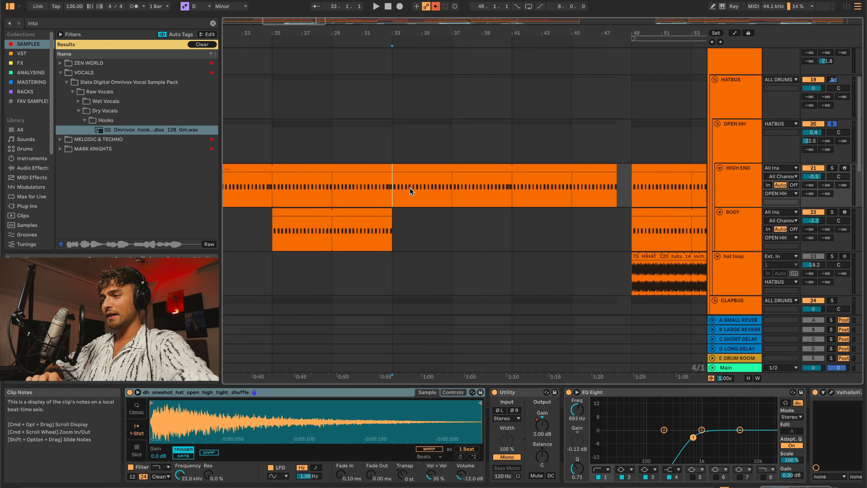
pyautogui.moveTo(422, 187); pyautogui.dragTo(633, 187)
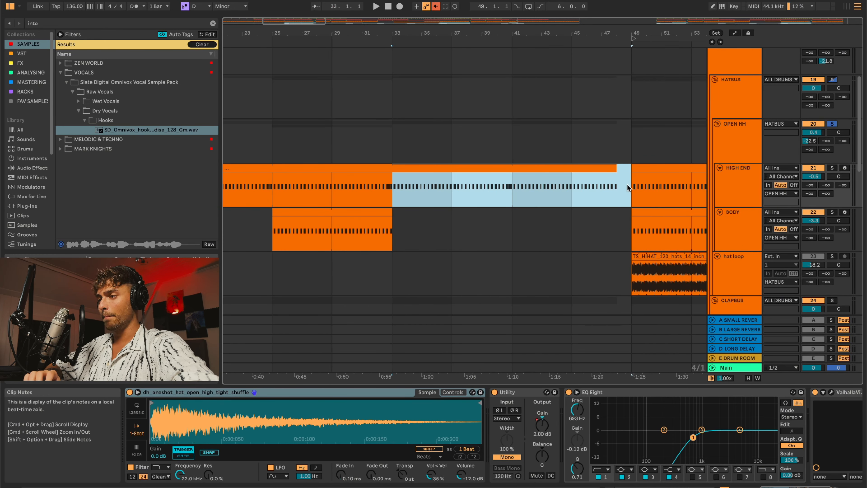
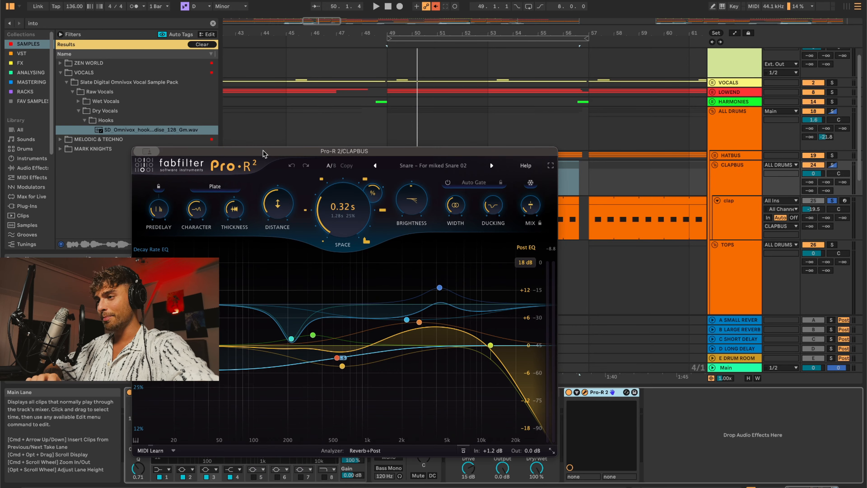
# Step: Close the CLAPBUS Pro-R 2 window and select the clap clip starting at bar 49 to show its devices
pyautogui.click(138, 151)
pyautogui.click(165, 171)
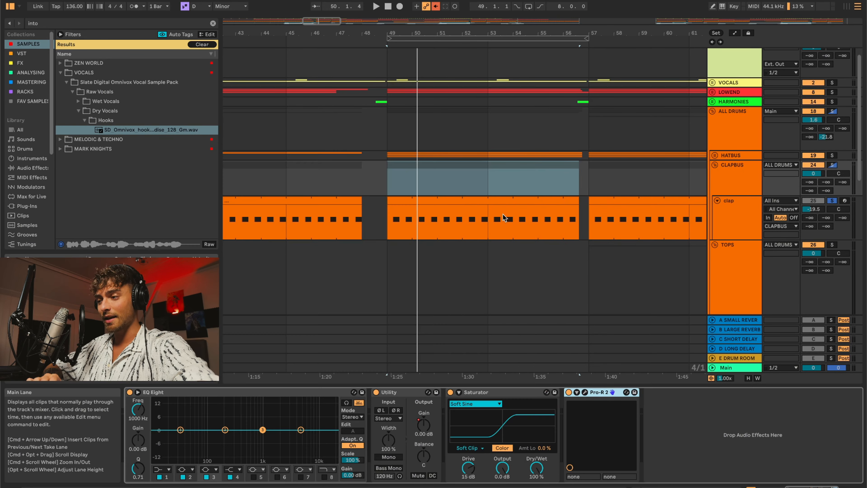
pyautogui.scroll(-3, 584, 211)
pyautogui.click(557, 201)
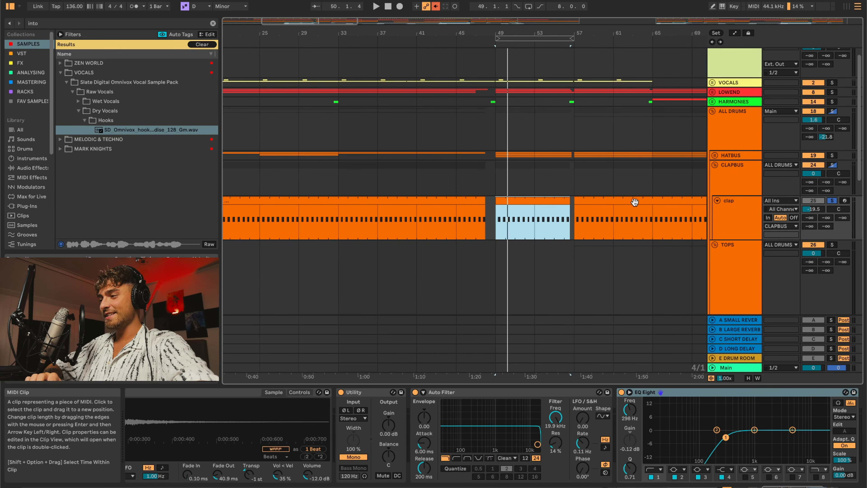
pyautogui.scroll(-3, 677, 233)
pyautogui.scroll(2, 542, 230)
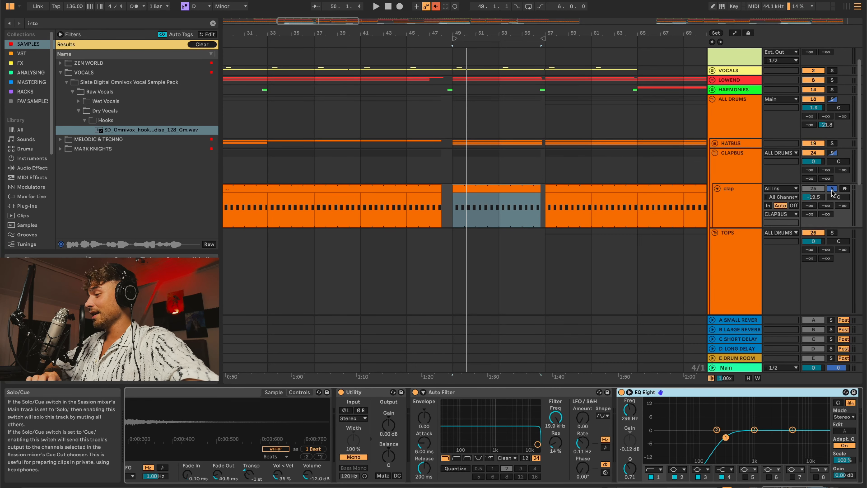
pyautogui.scroll(2, 577, 231)
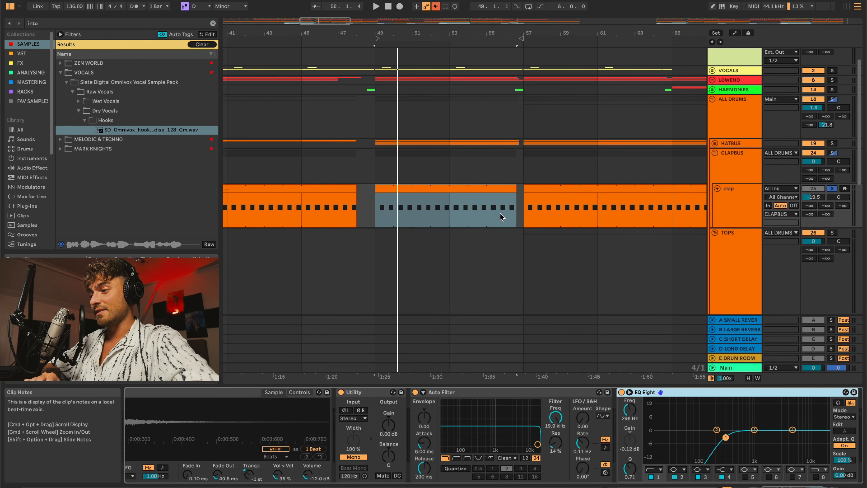
pyautogui.scroll(2, 501, 216)
# Step: Unfold HATBUS and audition the hat loop in solo with its clip at bar 49 selected
pyautogui.click(715, 157)
pyautogui.scroll(-5, 500, 217)
pyautogui.click(832, 219)
pyautogui.click(460, 219)
pyautogui.press('space')
pyautogui.press('space')
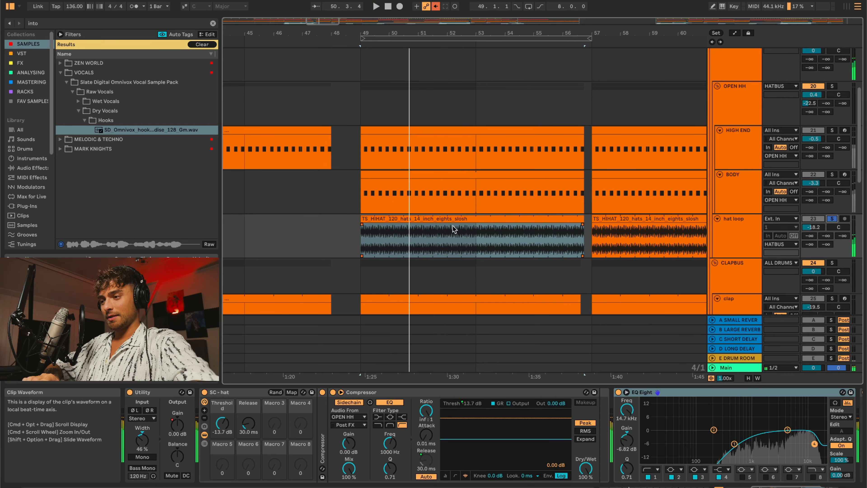
# Step: Inspect the hat loop clip's sample and warp settings, and return to the track's devices to check the Utility width
pyautogui.doubleClick(423, 226)
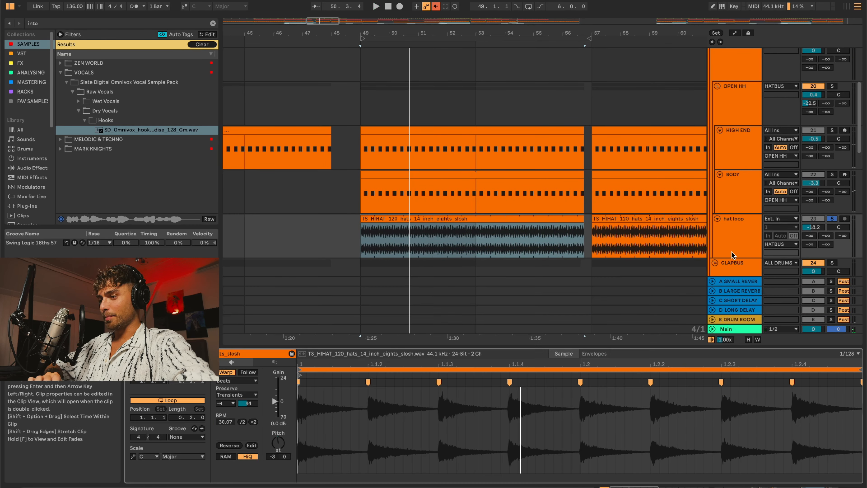
pyautogui.doubleClick(744, 248)
pyautogui.click(484, 218)
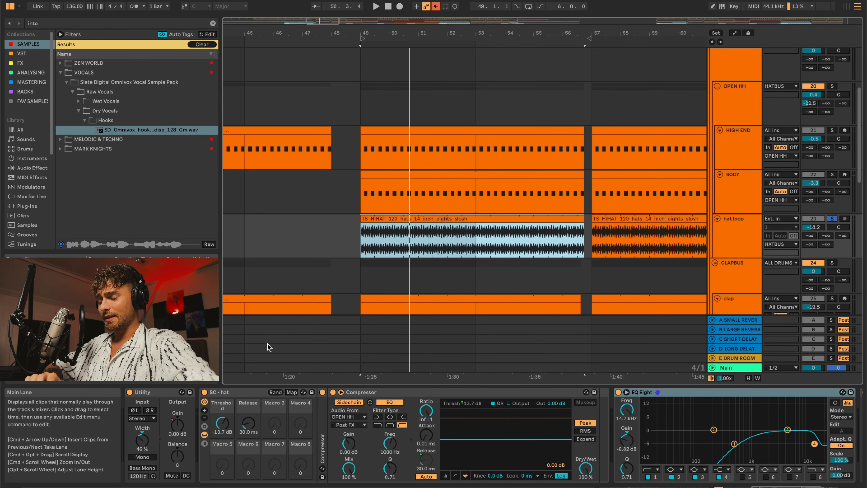
pyautogui.rightClick(142, 443)
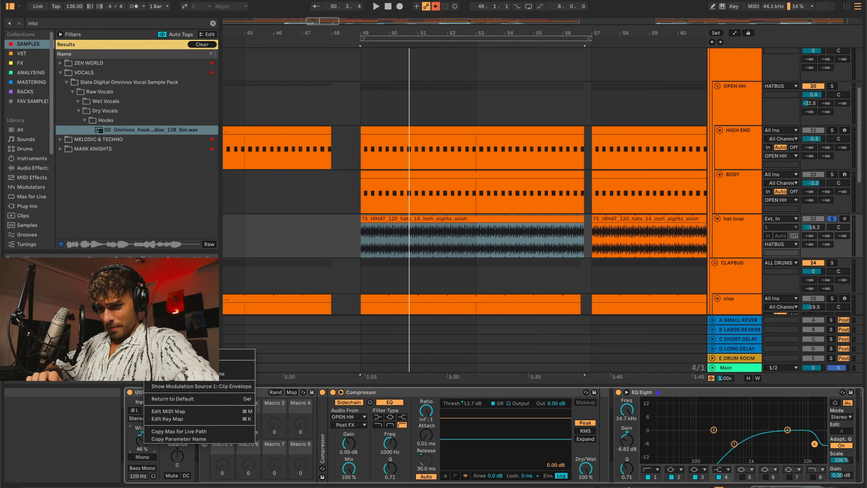
pyautogui.click(499, 228)
pyautogui.click(432, 219)
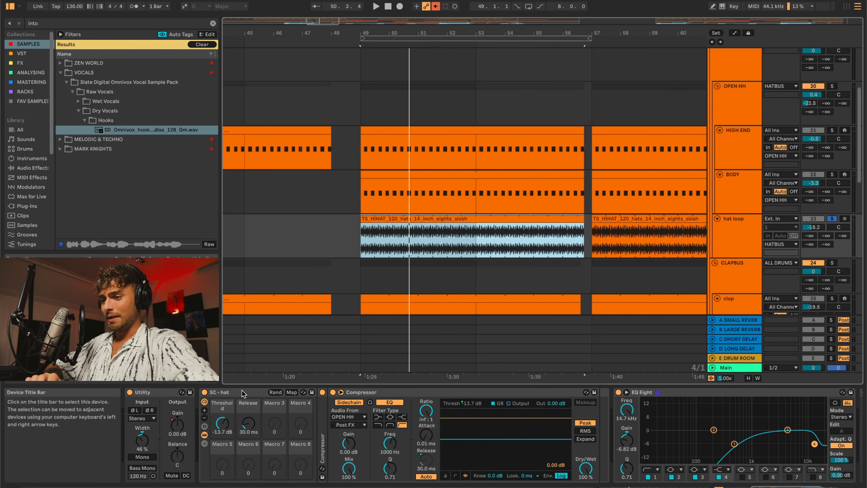
# Step: Select the SC-hat sidechain rack, zoom in on the hat patterns around bar 49, and unsolo the hat loop
pyautogui.click(270, 393)
pyautogui.scroll(2, 542, 232)
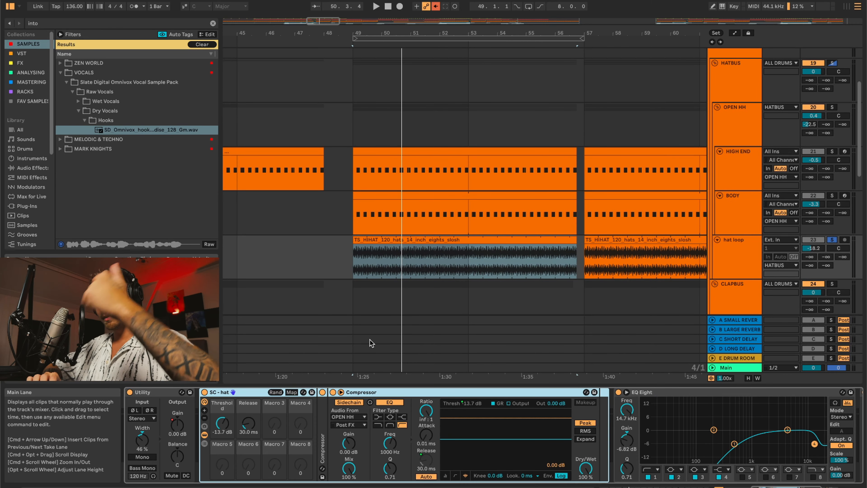
pyautogui.scroll(3, 409, 250)
pyautogui.hscroll(-2, 409, 247)
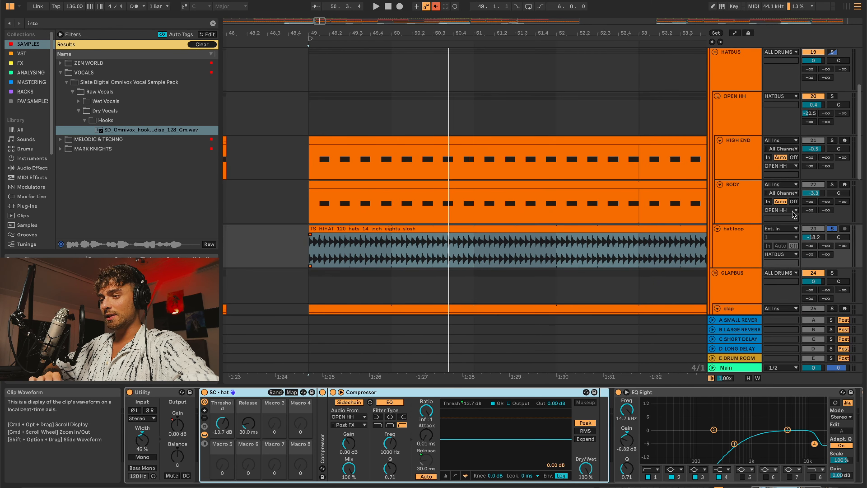
pyautogui.click(832, 228)
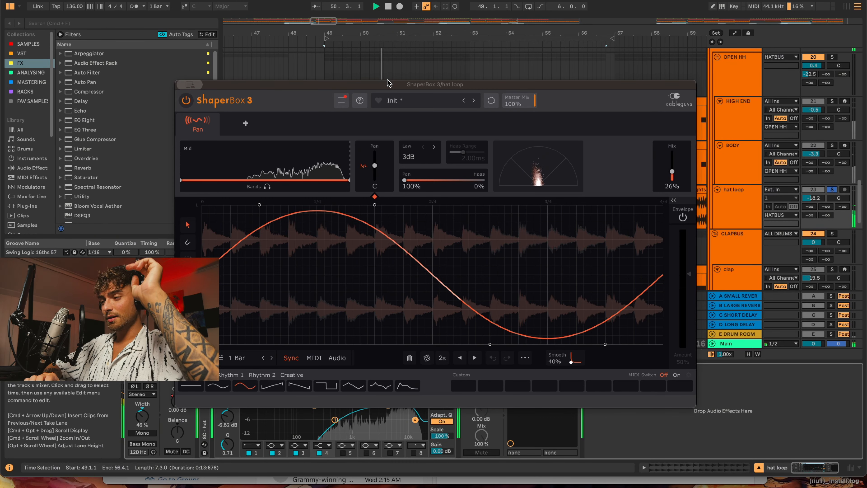
# Step: Stop playback, close the ShaperBox 3 window, and select the hat loop track
pyautogui.press('space')
pyautogui.click(190, 84)
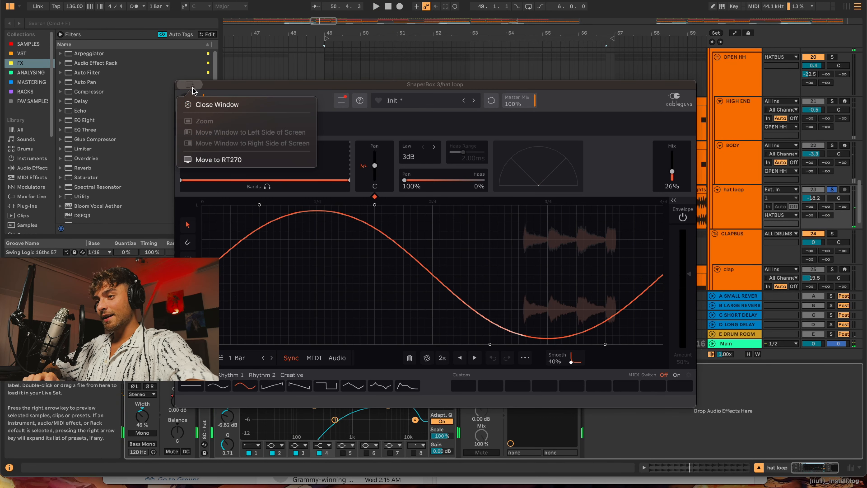
pyautogui.click(217, 104)
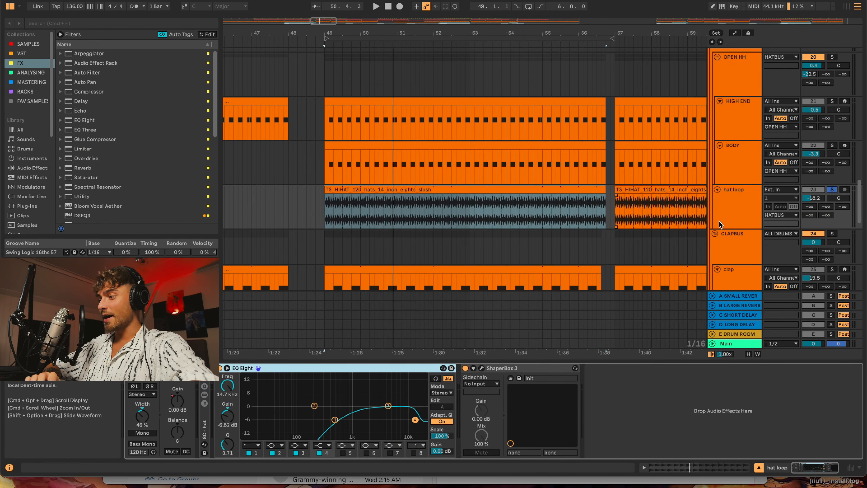
pyautogui.click(743, 207)
pyautogui.scroll(3, 520, 255)
pyautogui.scroll(-4, 521, 255)
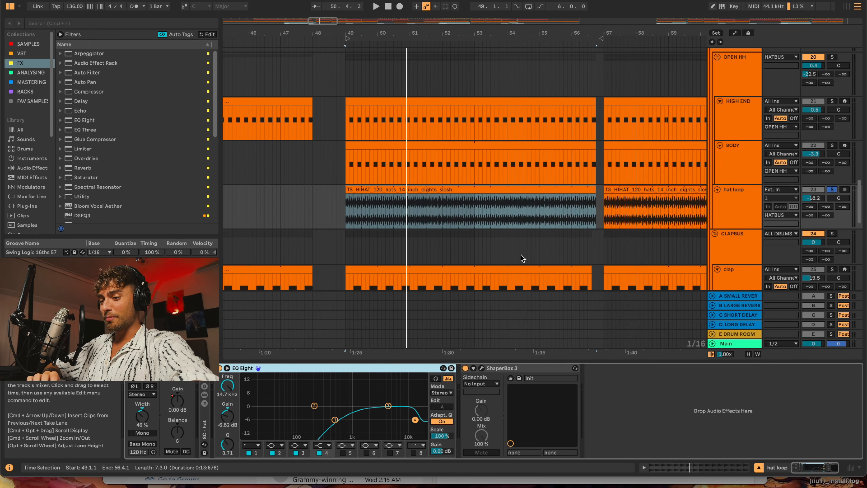
pyautogui.scroll(2, 521, 258)
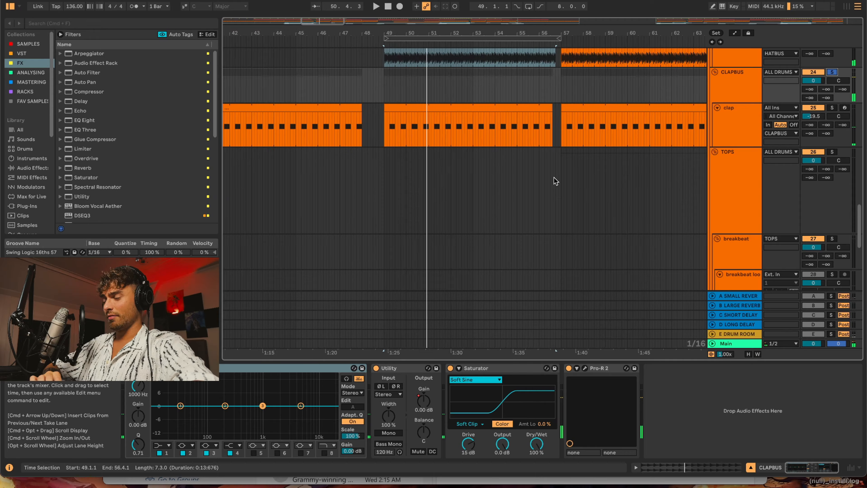
# Step: Locate the rides track and open its second frozen clip, starting at bar 65, for detailed viewing
pyautogui.scroll(-5, 554, 177)
pyautogui.scroll(-5, 554, 177)
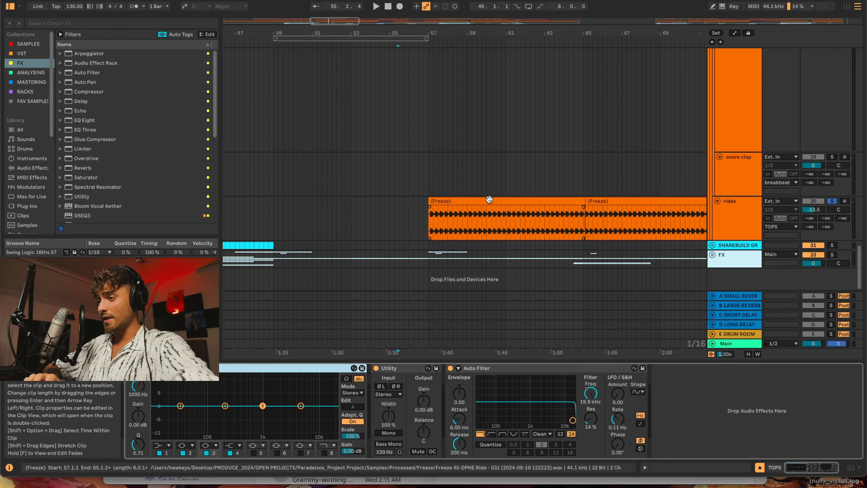
pyautogui.click(489, 199)
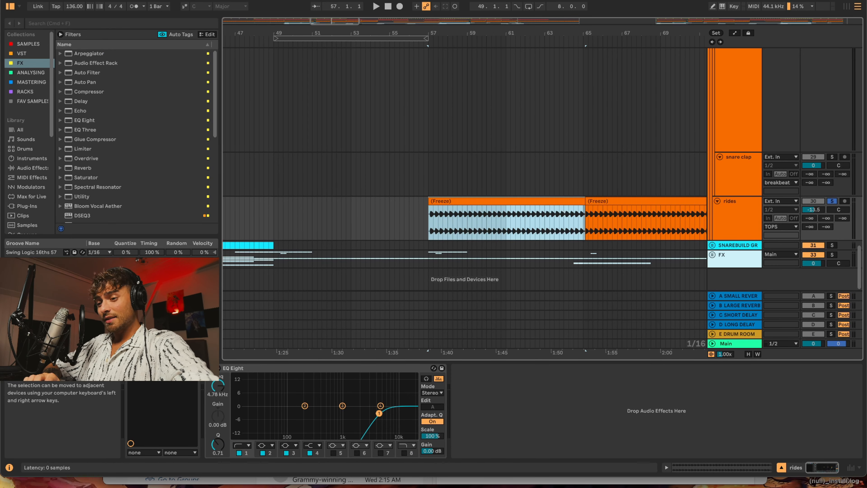
pyautogui.scroll(-3, 411, 196)
pyautogui.hscroll(1, 554, 201)
pyautogui.click(554, 201)
pyautogui.scroll(2, 509, 208)
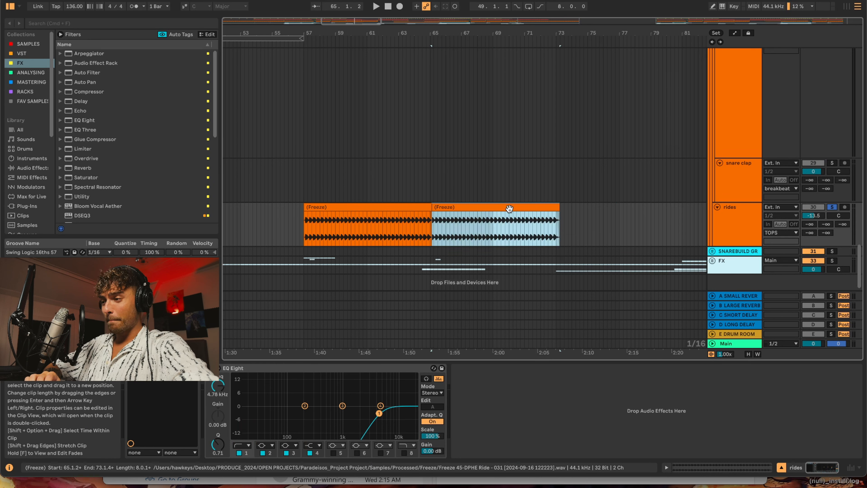
pyautogui.doubleClick(510, 208)
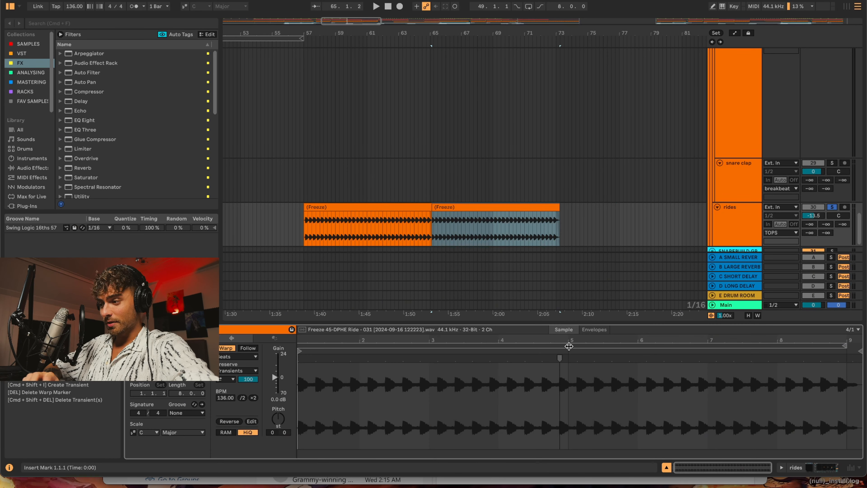
# Step: Display the rides clip's Transposition envelope and examine its downward pitch ramp over the second half
pyautogui.click(601, 333)
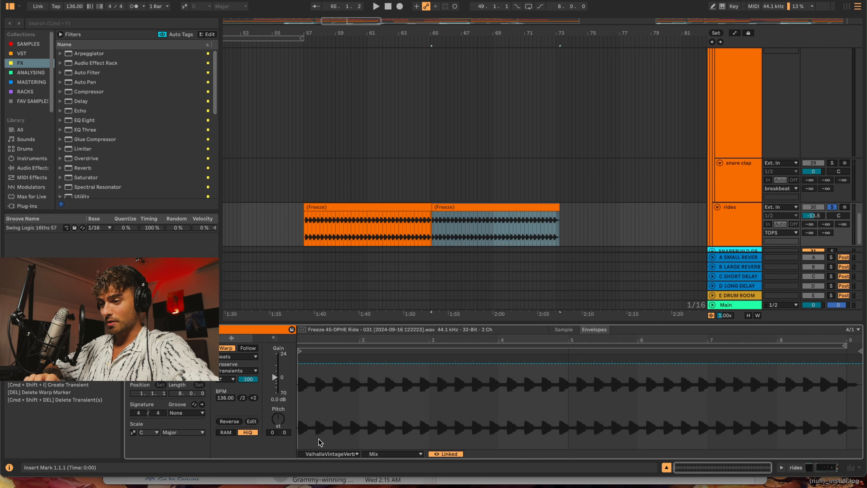
pyautogui.click(326, 453)
pyautogui.click(341, 465)
pyautogui.click(382, 454)
pyautogui.click(393, 395)
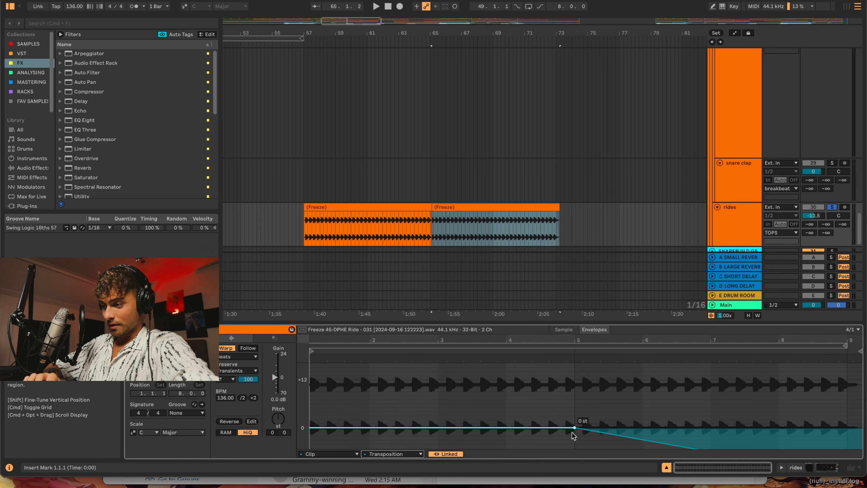
pyautogui.scroll(-3, 725, 422)
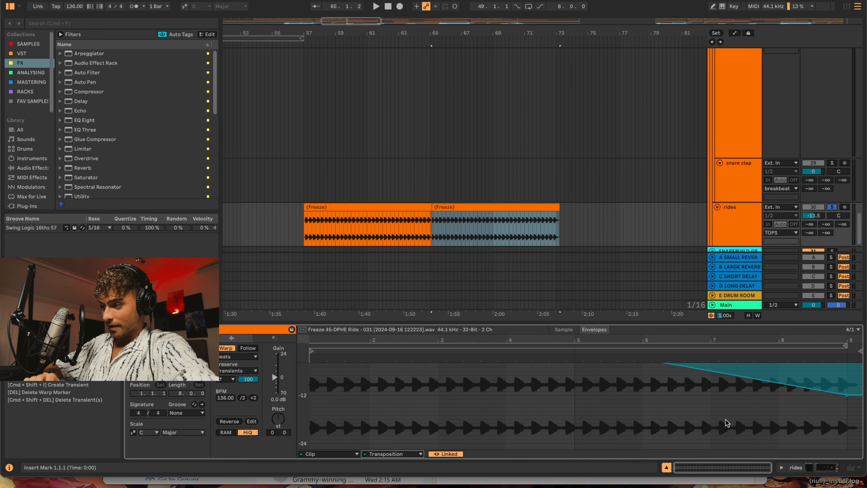
# Step: Play the soloed rides from bar 69 through the pitch drop, and show the rides track's devices
pyautogui.click(492, 222)
pyautogui.click(492, 222)
pyautogui.press('space')
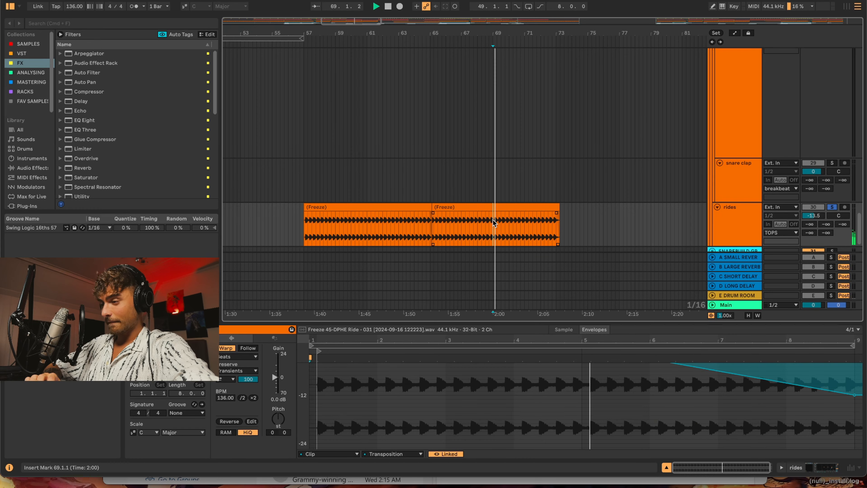
pyautogui.click(751, 232)
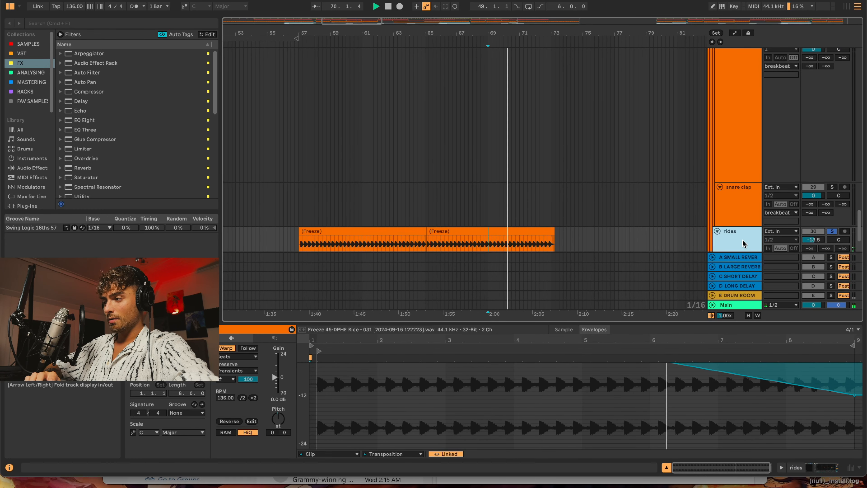
pyautogui.scroll(-3, 587, 246)
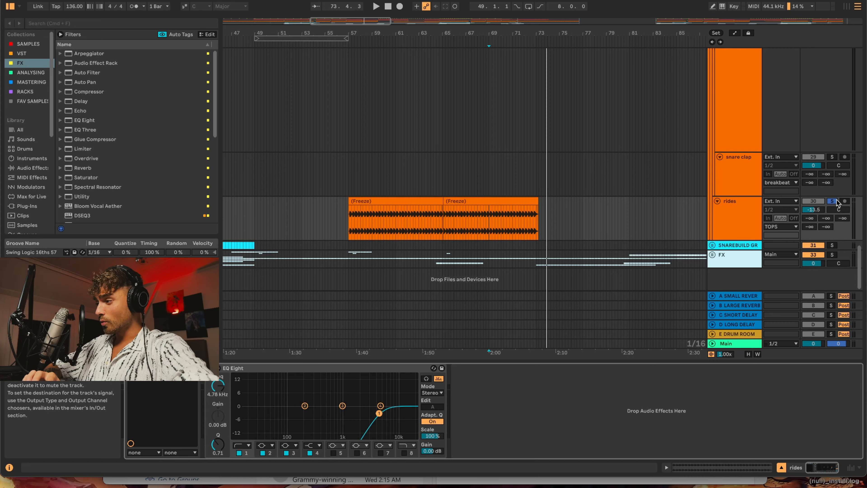
# Step: Unsolo the rides track and return to the VOCALS and LOWEND groups
pyautogui.scroll(10, 830, 191)
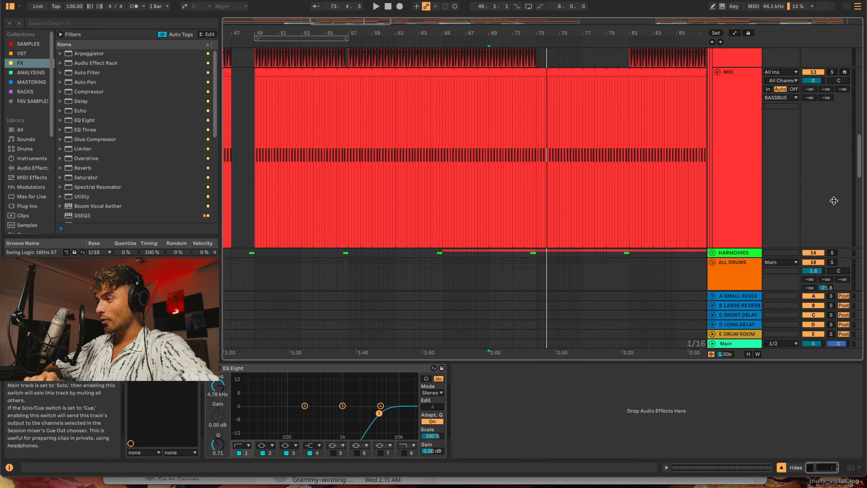
pyautogui.scroll(10, 823, 179)
pyautogui.click(712, 98)
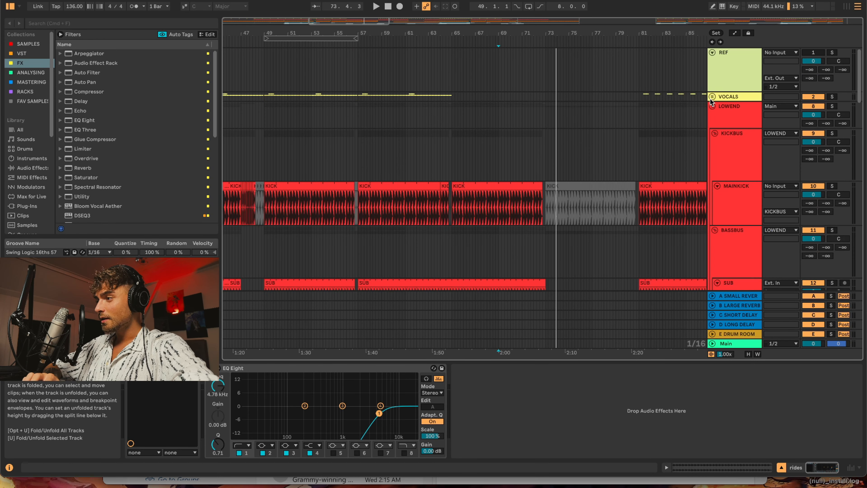
# Step: Collapse the LOWEND group, solo VOCALS, LOWEND, HARMONIES and ALL DRUMS together, and play them from bar 69
pyautogui.click(712, 107)
pyautogui.click(832, 97)
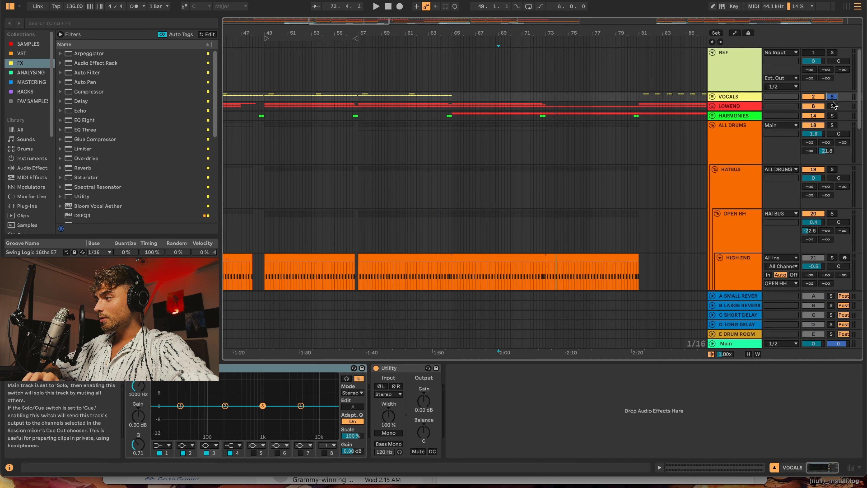
pyautogui.keyDown('super'); pyautogui.click(834, 107); pyautogui.keyUp('super')
pyautogui.keyDown('super'); pyautogui.click(833, 116); pyautogui.keyUp('super')
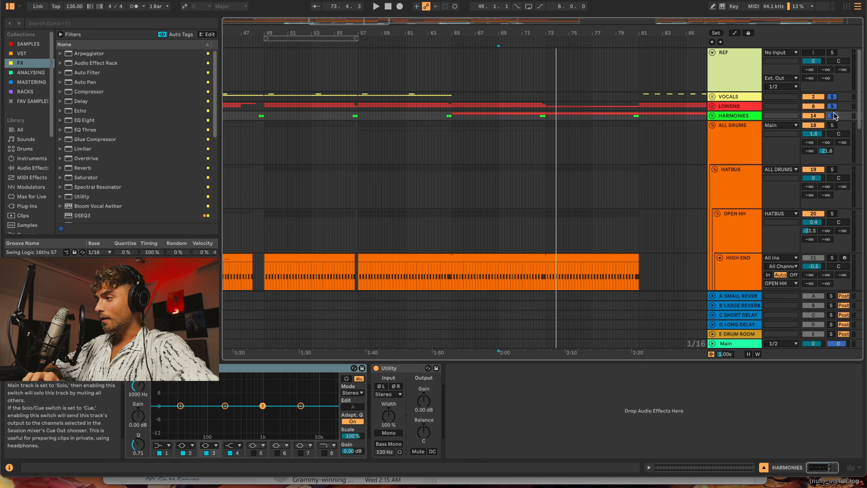
pyautogui.keyDown('super'); pyautogui.click(833, 125); pyautogui.keyUp('super')
pyautogui.press('space')
pyautogui.scroll(5, 527, 195)
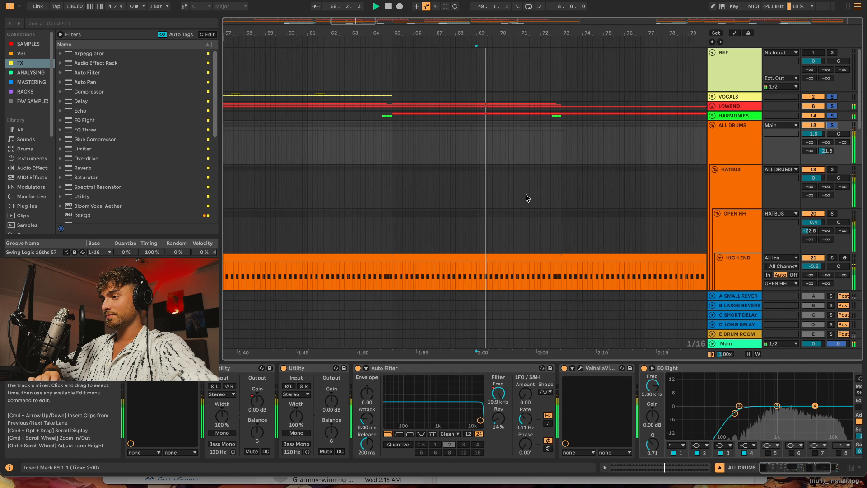
pyautogui.scroll(-2, 526, 195)
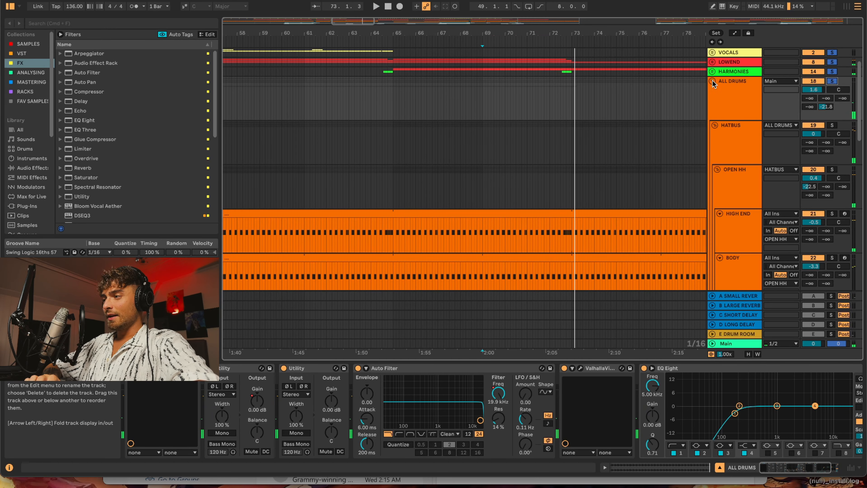
# Step: Collapse the ALL DRUMS group, switch the fixed grid to 4 Bars, and restore the 1/16 grid
pyautogui.click(712, 80)
pyautogui.rightClick(516, 81)
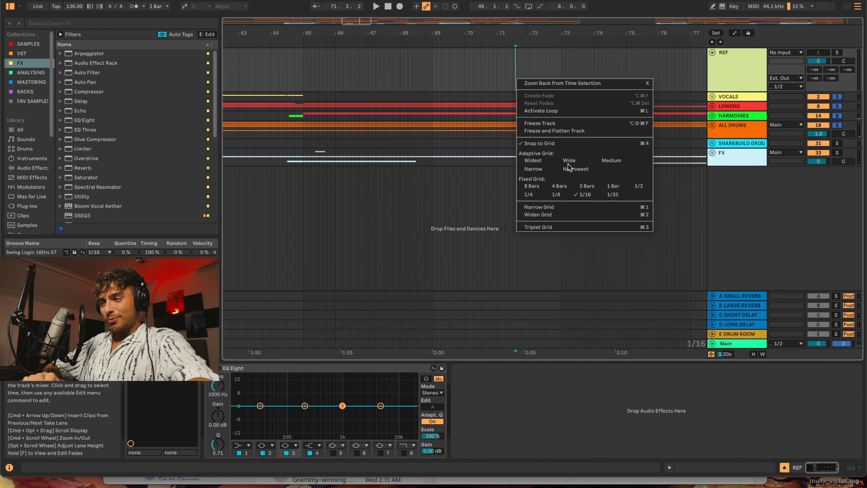
pyautogui.click(564, 185)
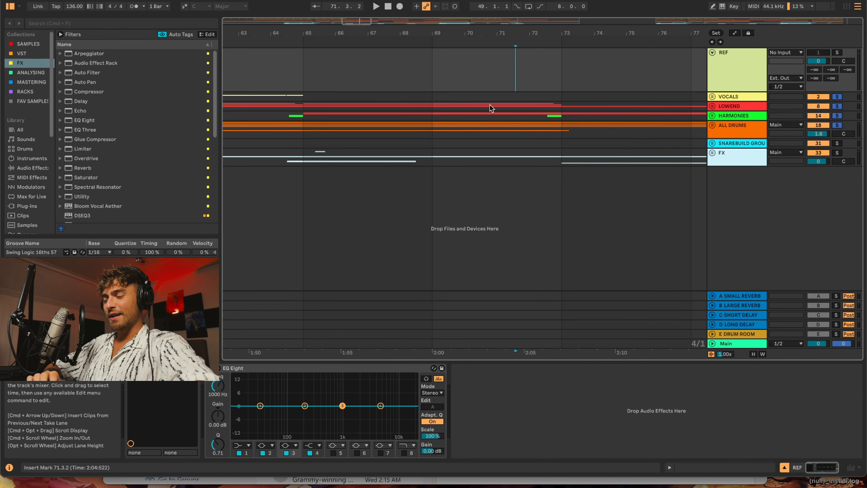
pyautogui.rightClick(496, 85)
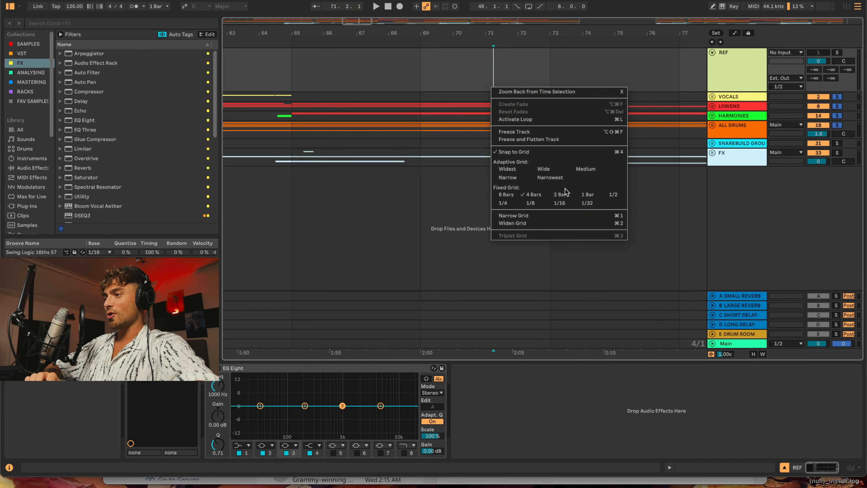
pyautogui.click(559, 201)
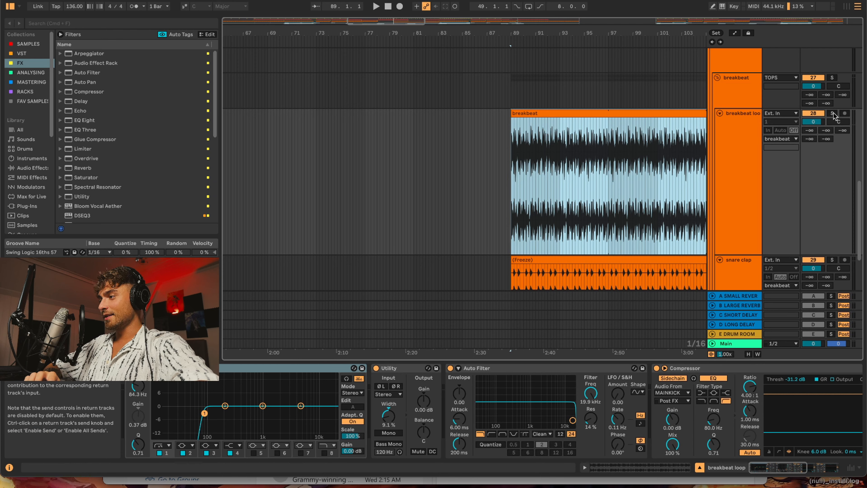
# Step: Solo the breakbeat loop track and examine its clip from bar 89 along with its EQ Eight, Utility, Auto Filter and Compressor
pyautogui.scroll(3, 546, 170)
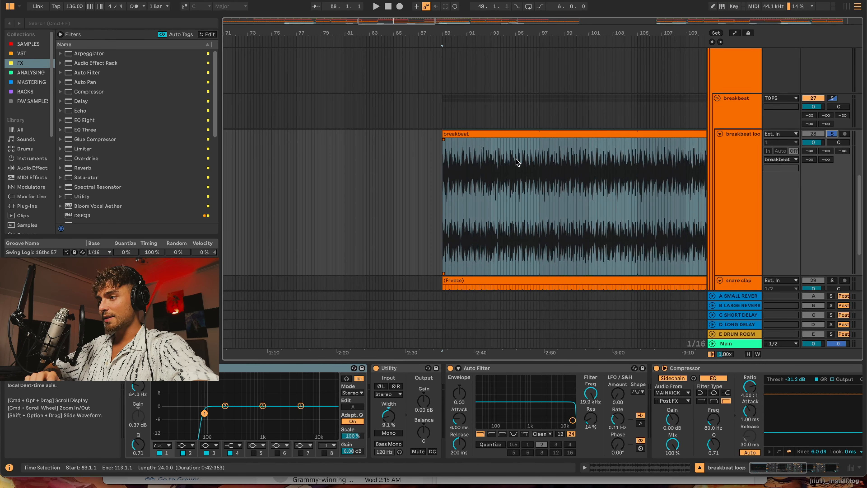
pyautogui.click(511, 132)
pyautogui.scroll(3, 503, 204)
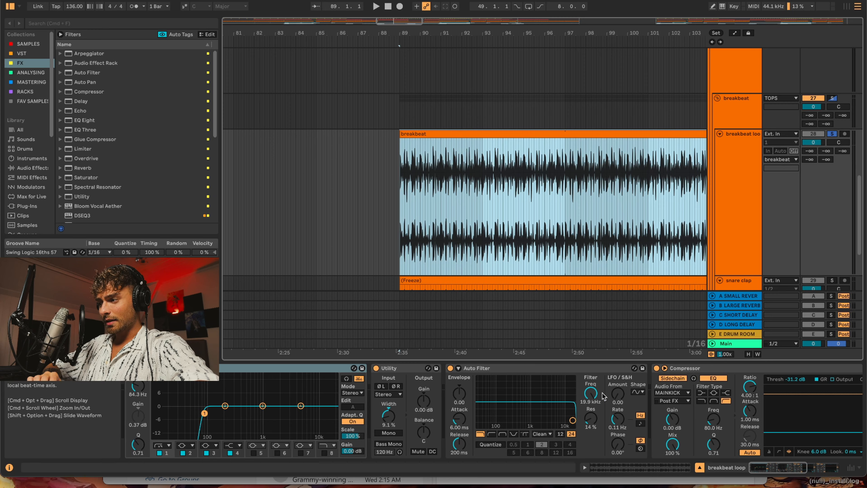
pyautogui.hscroll(8, 603, 396)
pyautogui.hscroll(-8, 602, 396)
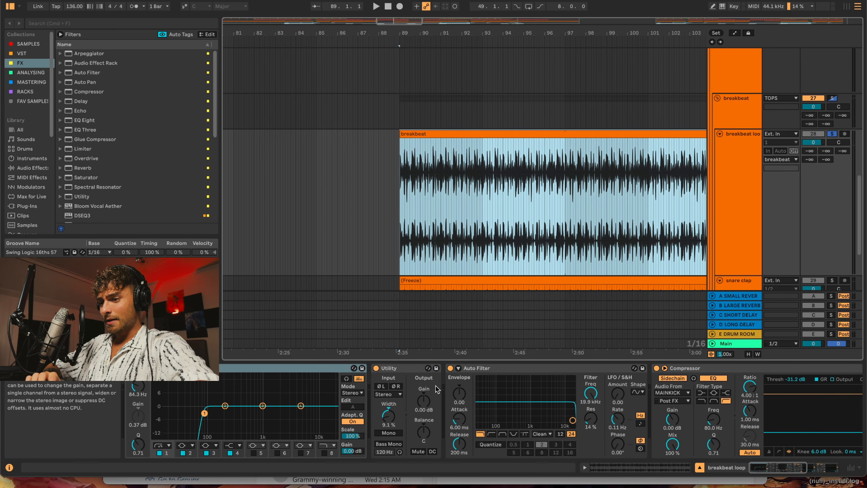
pyautogui.click(312, 370)
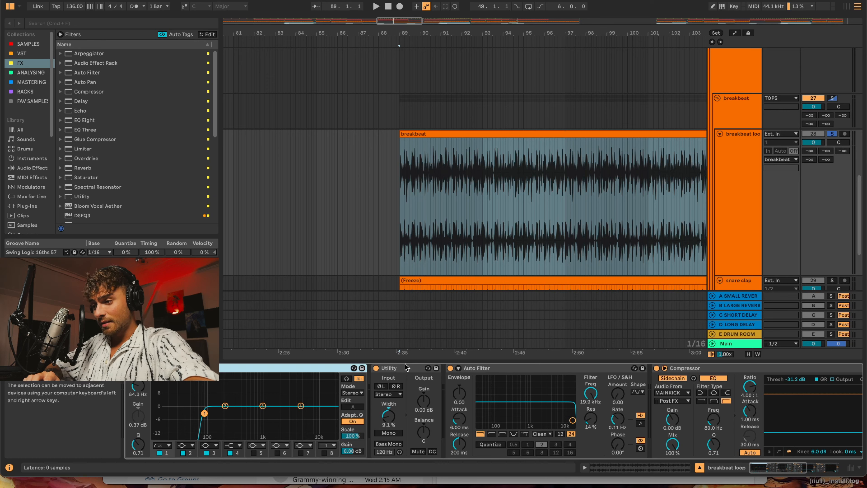
pyautogui.hscroll(3, 393, 428)
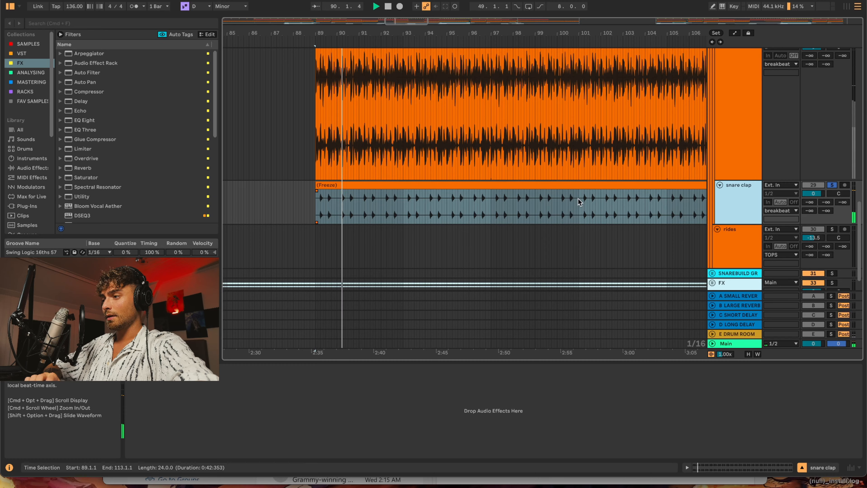
# Step: Compare the snare clap and breakbeat loop clips, and play the soloed snare clap from bar 105
pyautogui.scroll(3, 578, 202)
pyautogui.scroll(-4, 552, 205)
pyautogui.hscroll(6, 552, 205)
pyautogui.scroll(2, 552, 205)
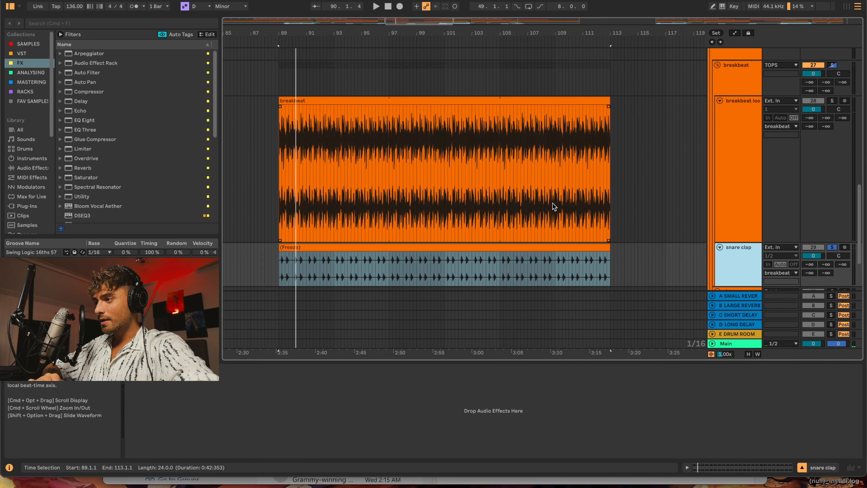
pyautogui.click(484, 165)
pyautogui.press('space')
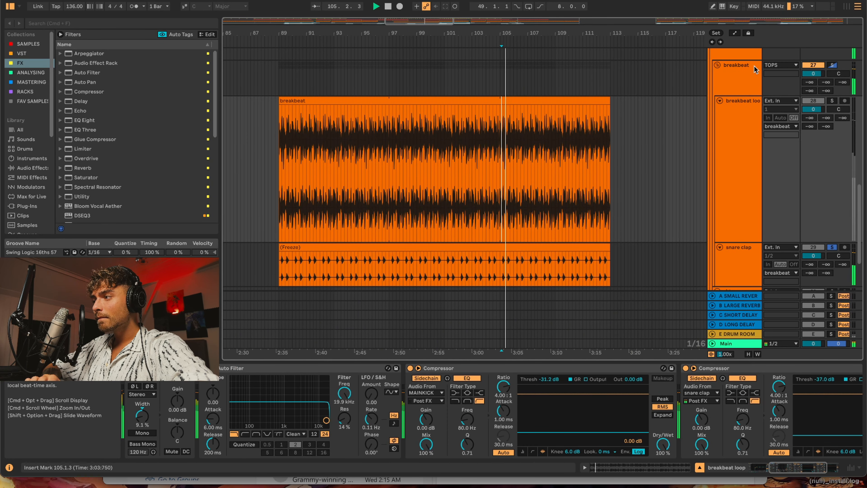
# Step: Solo the breakbeat group, play it from bar 105, and examine its automated delay, ValhallaVintageVerb and Auto Filter settings
pyautogui.click(832, 65)
pyautogui.press('space')
pyautogui.scroll(3, 567, 195)
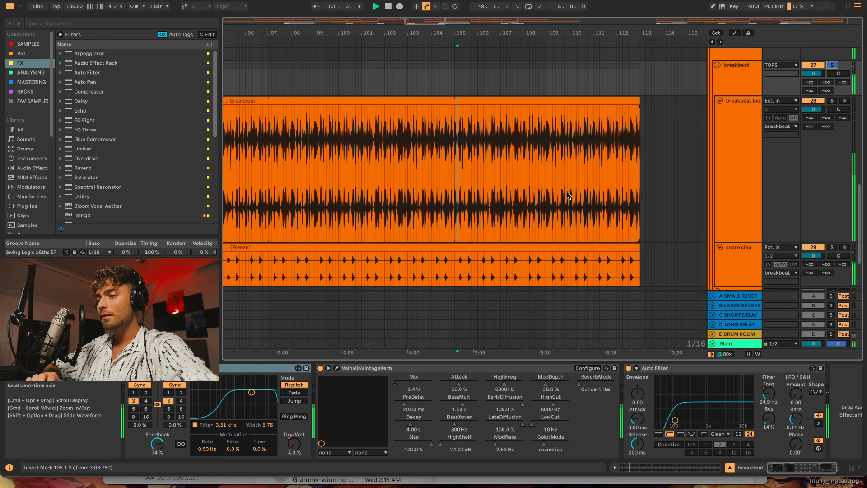
pyautogui.scroll(2, 567, 195)
pyautogui.scroll(-4, 567, 196)
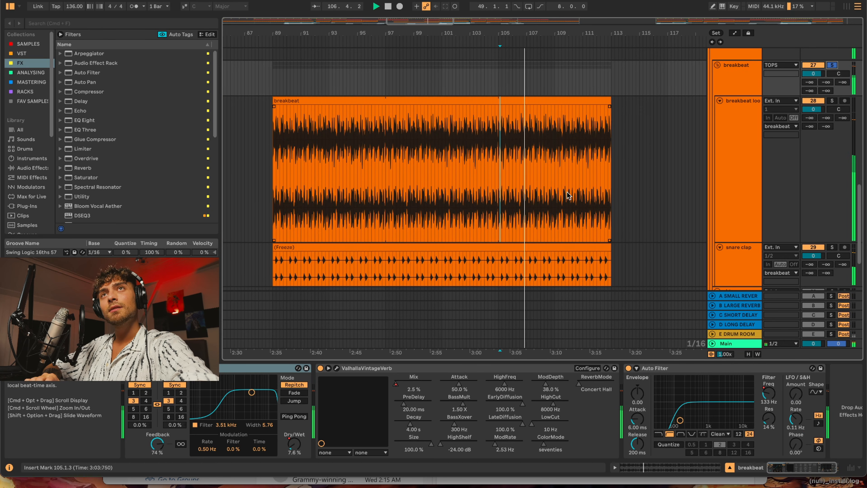
pyautogui.scroll(2, 567, 195)
pyautogui.scroll(2, 737, 195)
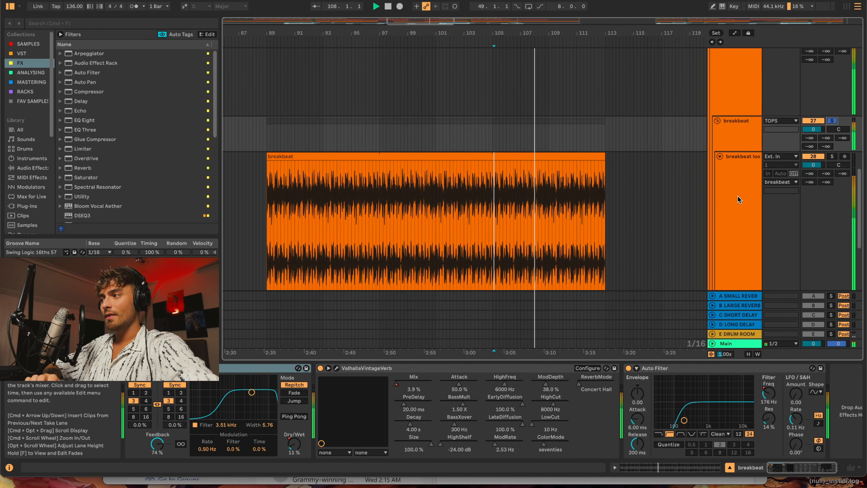
pyautogui.doubleClick(739, 134)
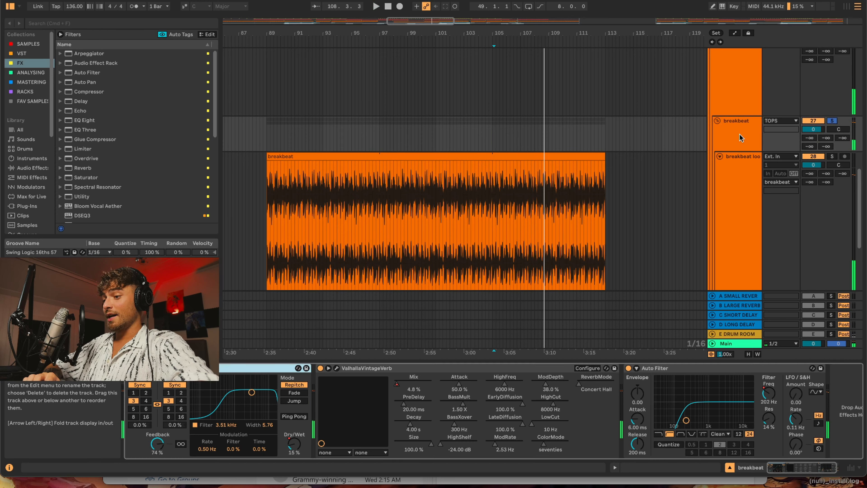
pyautogui.scroll(-2, 631, 210)
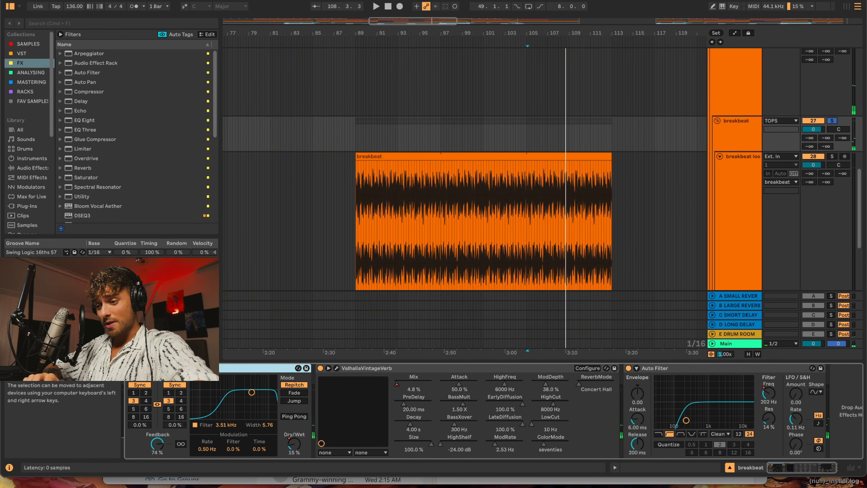
pyautogui.scroll(2, 609, 181)
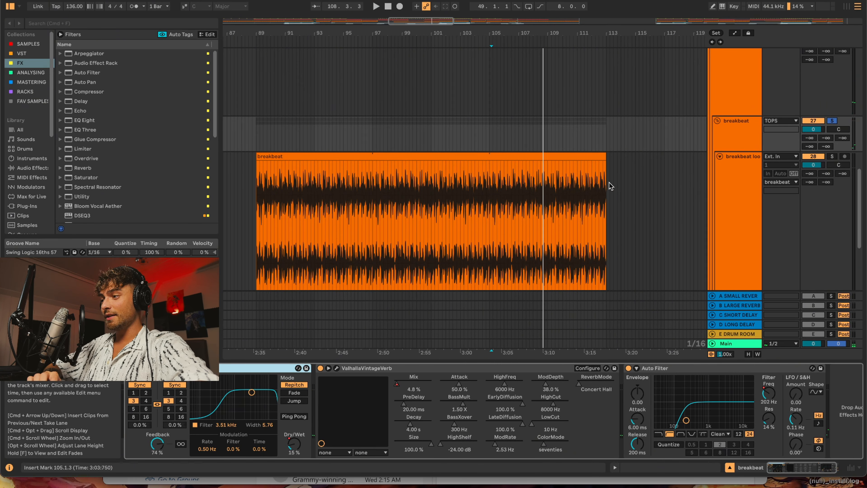
# Step: Play the soloed breakbeat group's last bars, from just before bar 112 past the end of the clip
pyautogui.click(587, 196)
pyautogui.scroll(1, 586, 196)
pyautogui.press('space')
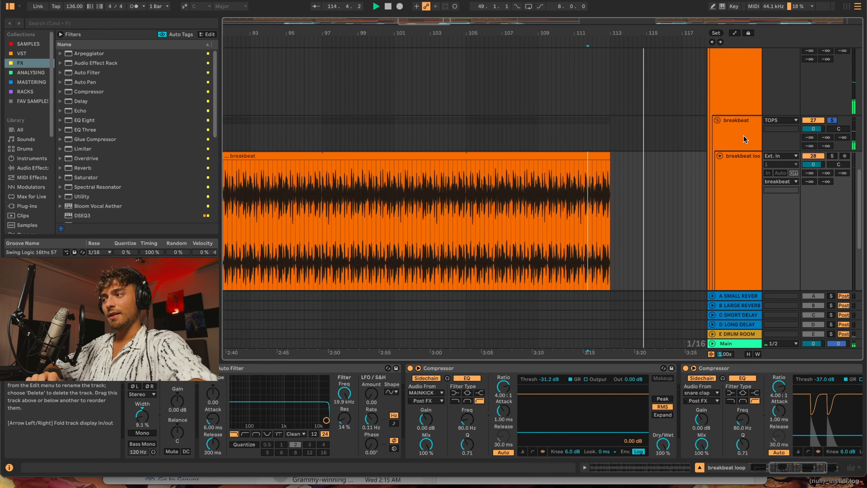
# Step: Show the breakbeat group's device chain, and open and close its ValhallaVintageVerb window
pyautogui.click(745, 136)
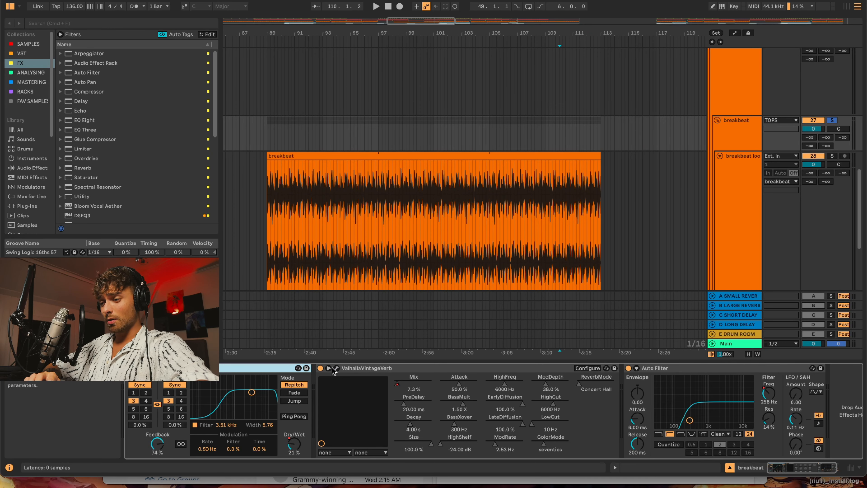
pyautogui.click(333, 369)
pyautogui.click(209, 43)
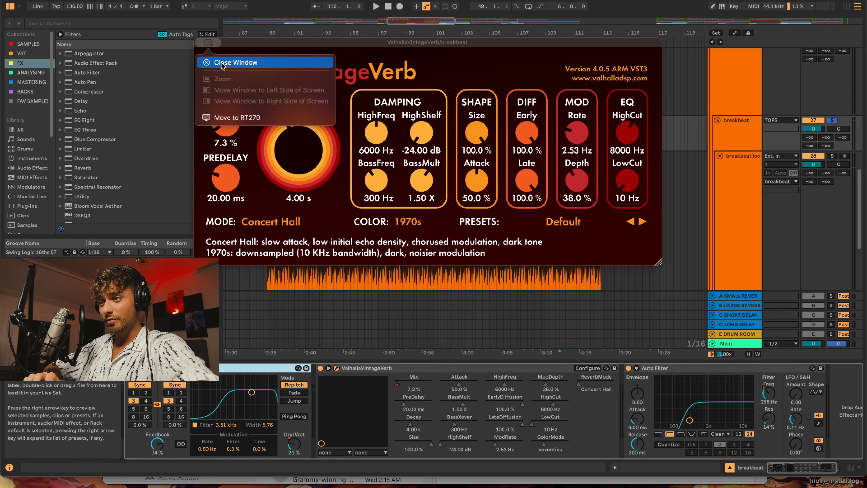
pyautogui.click(222, 63)
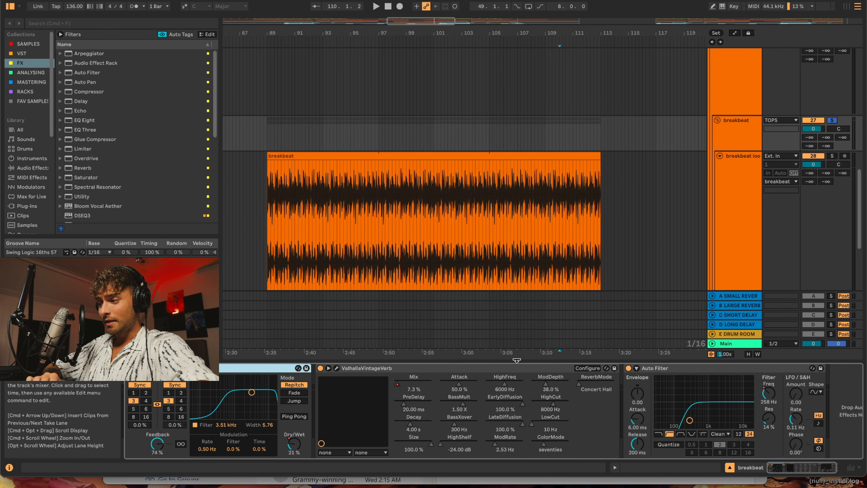
# Step: Examine the breakbeat group's Auto Filter high-pass alongside the full length of the breakbeat clip
pyautogui.hscroll(1, 598, 432)
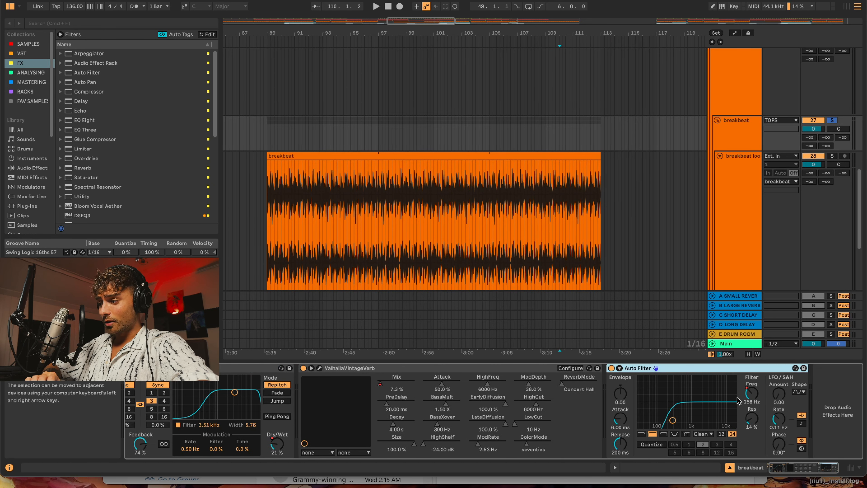
pyautogui.scroll(3, 585, 258)
pyautogui.scroll(-4, 537, 183)
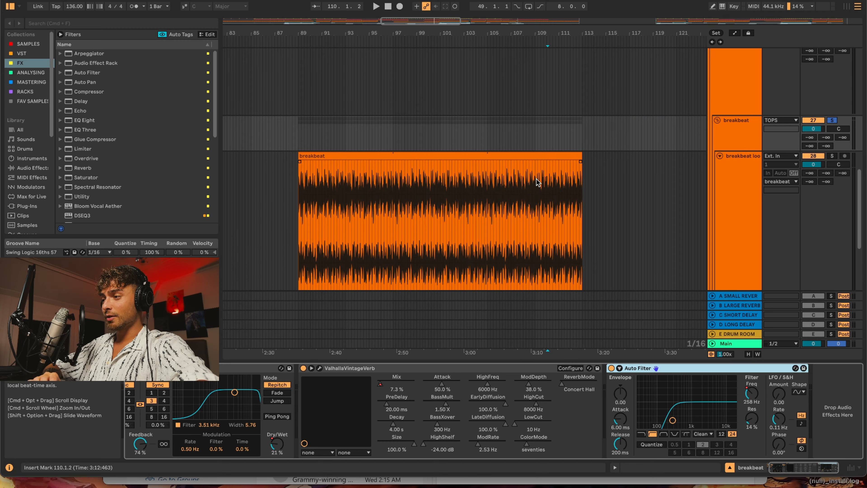
pyautogui.scroll(2, 537, 183)
pyautogui.scroll(-3, 536, 180)
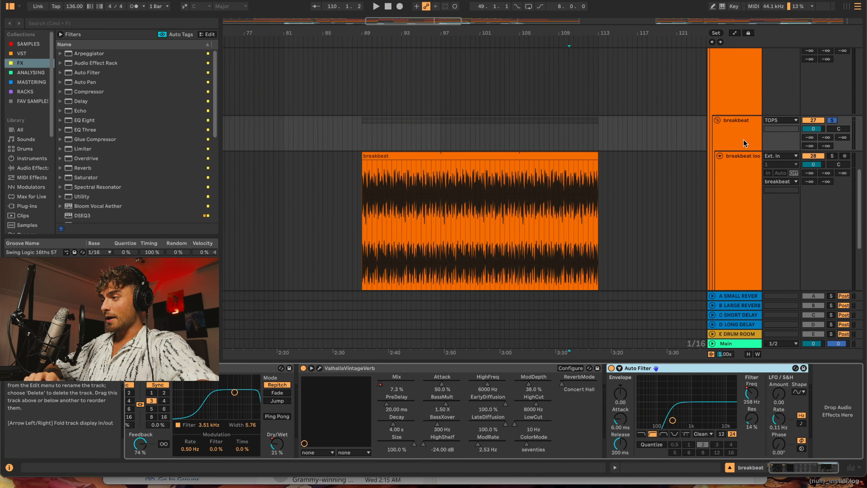
pyautogui.scroll(-2, 640, 186)
pyautogui.scroll(9, 640, 187)
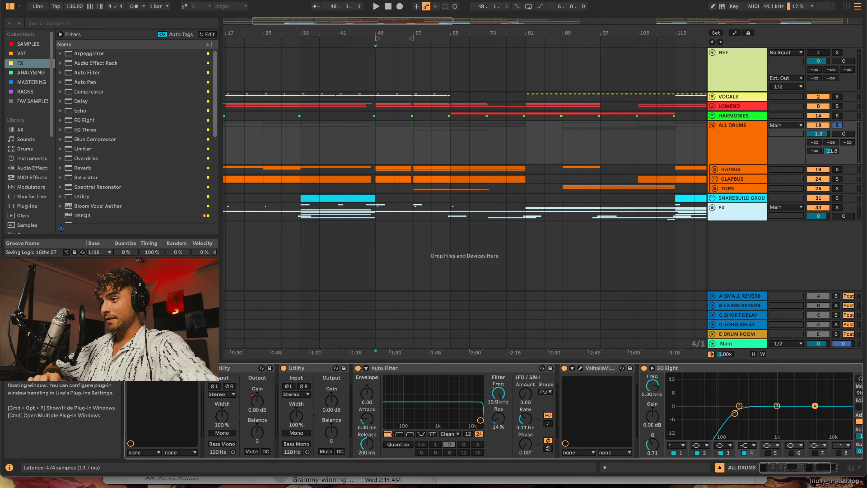
# Step: Open the KNOCK plug-in on ALL DRUMS and examine its DECAP - Breakbeat Dirty preset, repositioning the window for a clear view
pyautogui.click(146, 368)
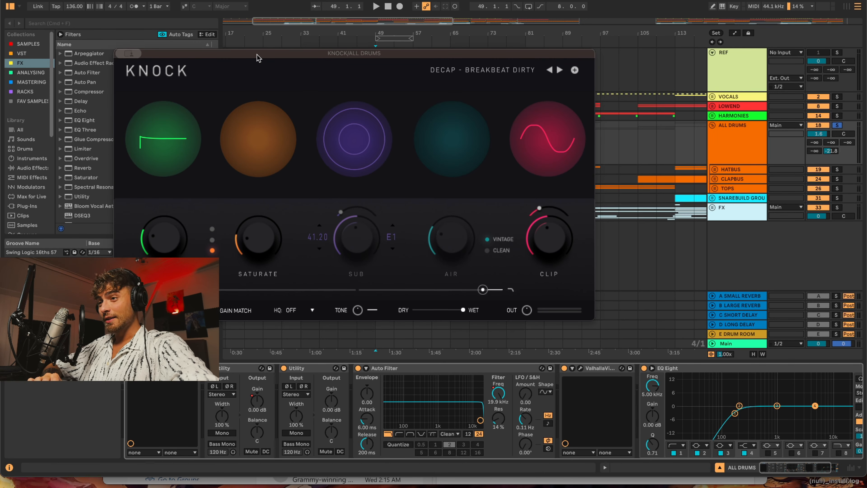
pyautogui.moveTo(257, 55); pyautogui.dragTo(378, 83)
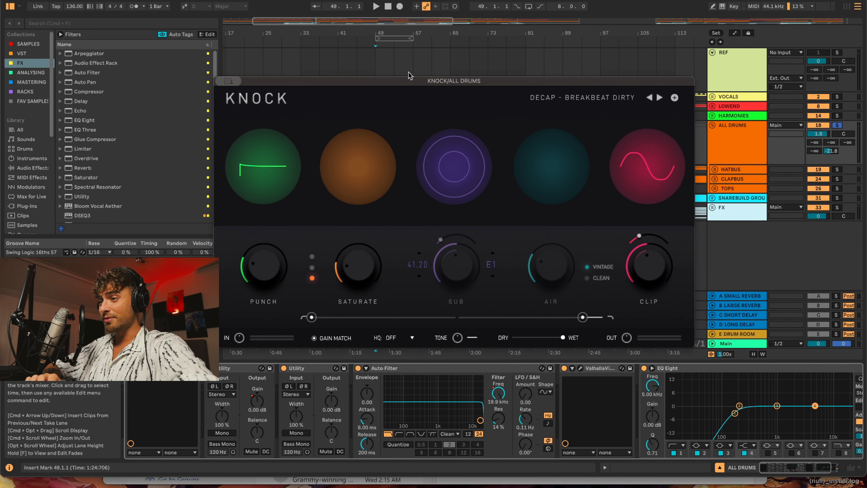
pyautogui.click(565, 98)
pyautogui.click(565, 98)
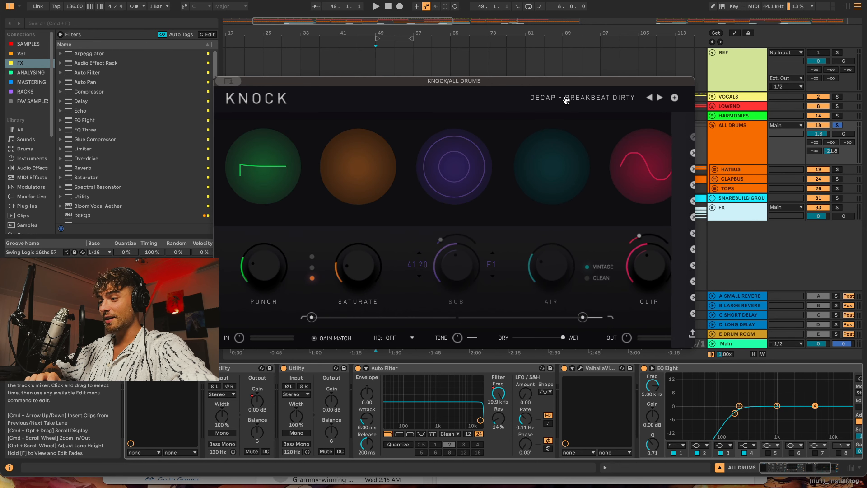
pyautogui.moveTo(436, 80); pyautogui.dragTo(422, 63)
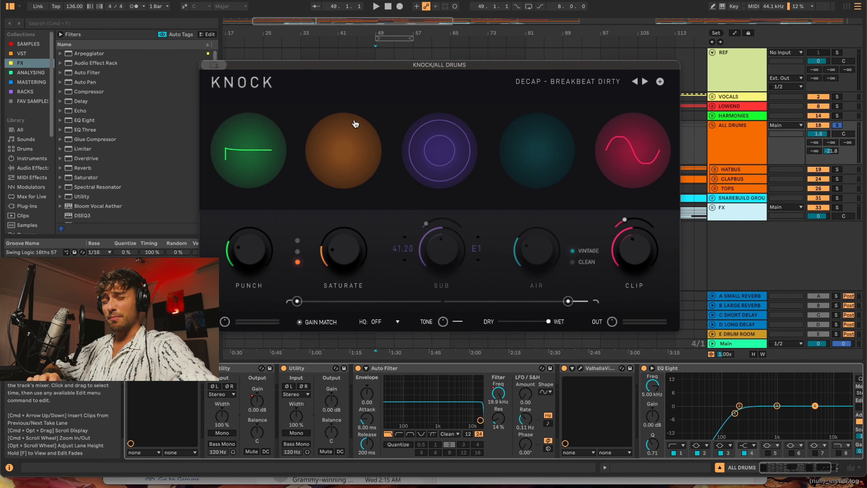
pyautogui.moveTo(441, 74); pyautogui.dragTo(461, 86)
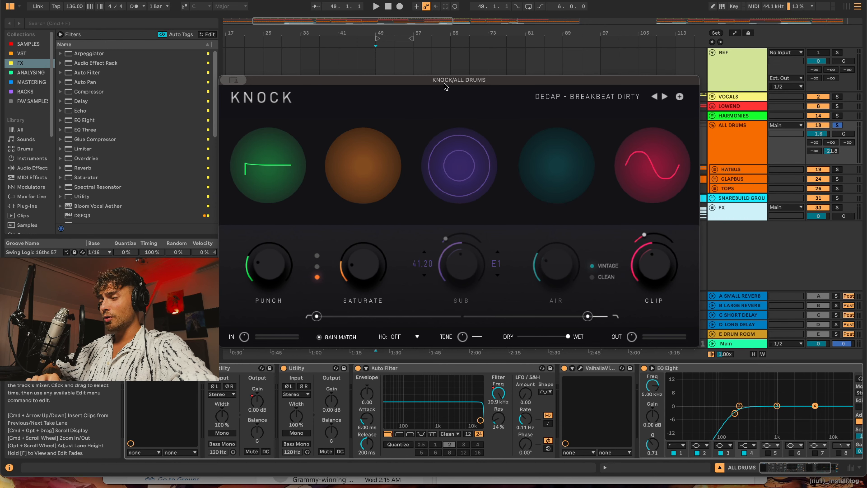
pyautogui.moveTo(444, 86); pyautogui.dragTo(449, 90)
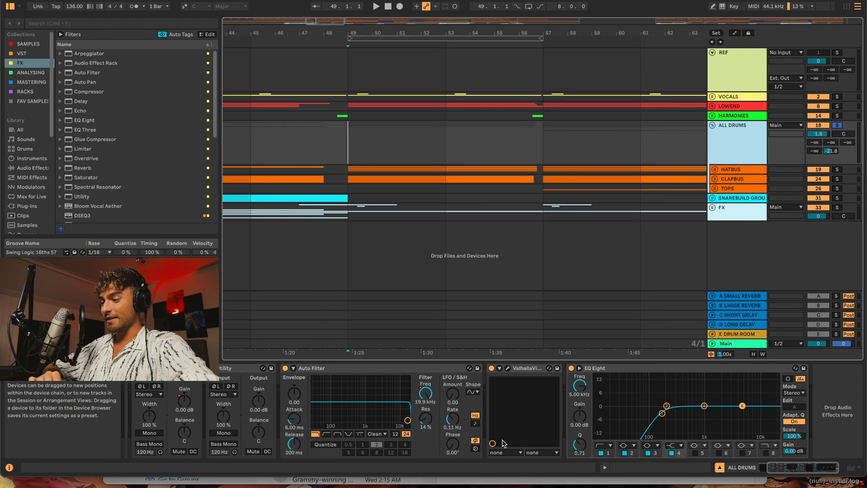
# Step: Show the automation lanes and examine the ALL DRUMS ValhallaVintageVerb mix and Utility gain envelopes leading into bar 49
pyautogui.hscroll(-2, 503, 443)
pyautogui.scroll(-3, 547, 212)
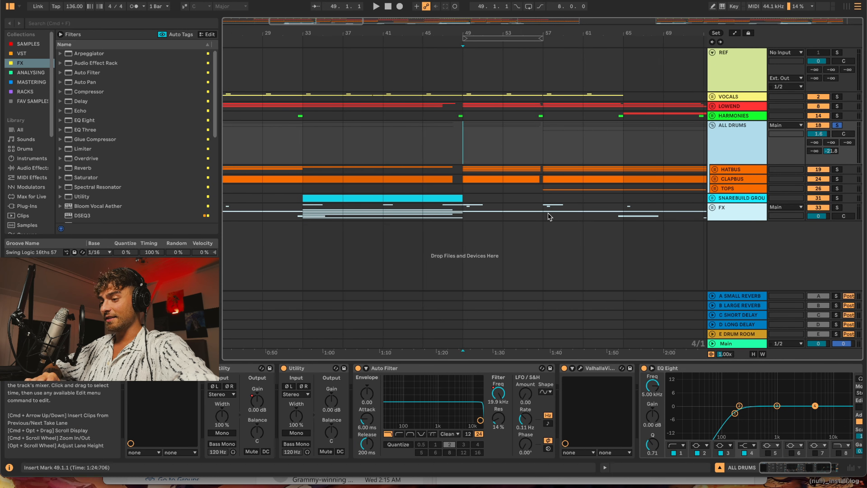
pyautogui.scroll(-2, 408, 294)
pyautogui.press('a')
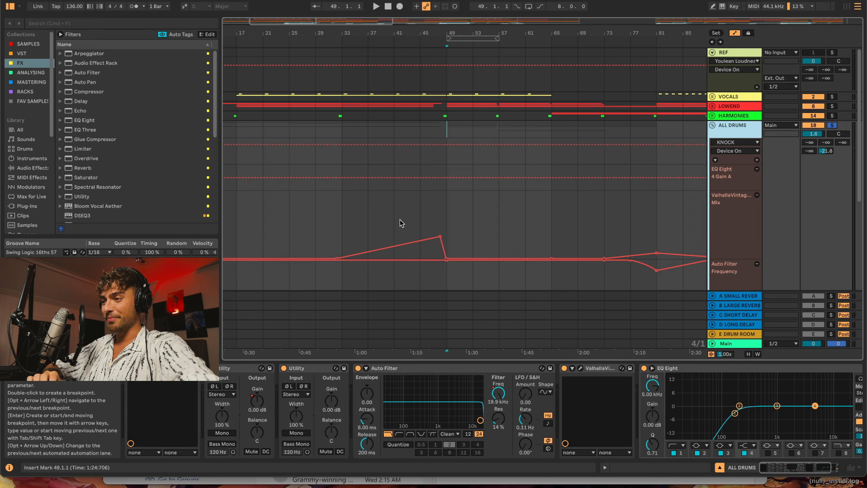
pyautogui.scroll(2, 492, 235)
pyautogui.scroll(-3, 406, 144)
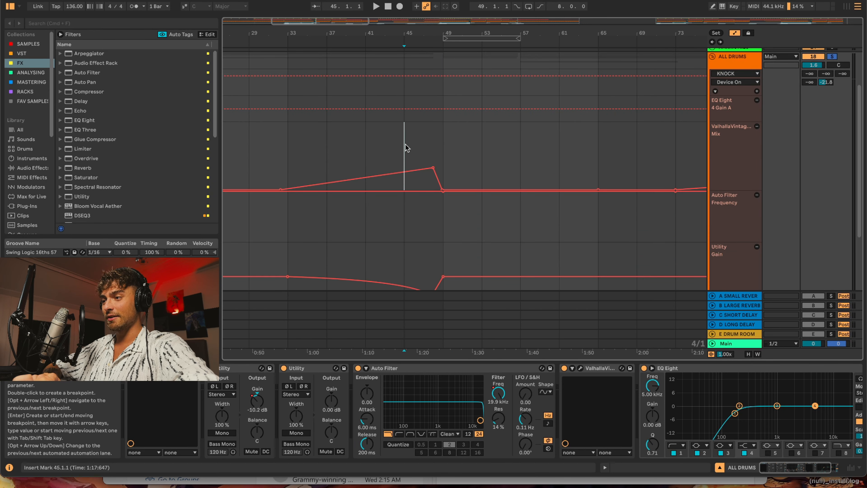
# Step: Play the soloed drums from bar 45 past bar 49 while examining the Utility gain dip and reverb mix rise
pyautogui.scroll(1, 385, 211)
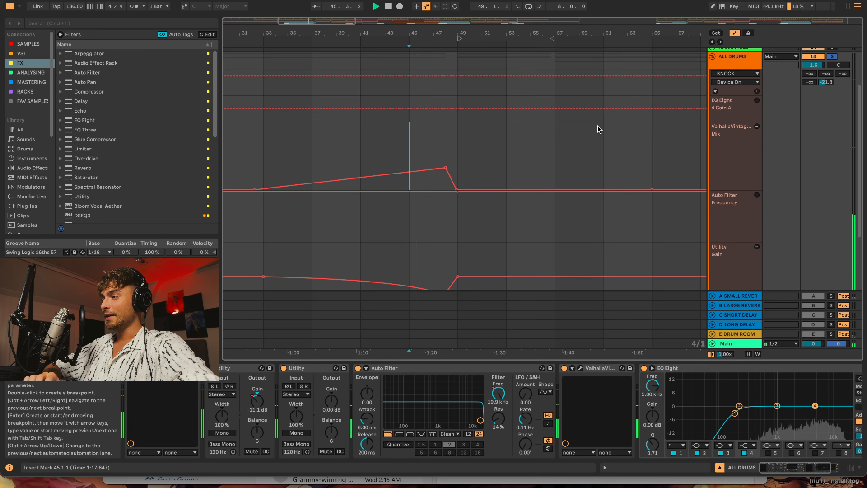
pyautogui.scroll(1, 476, 194)
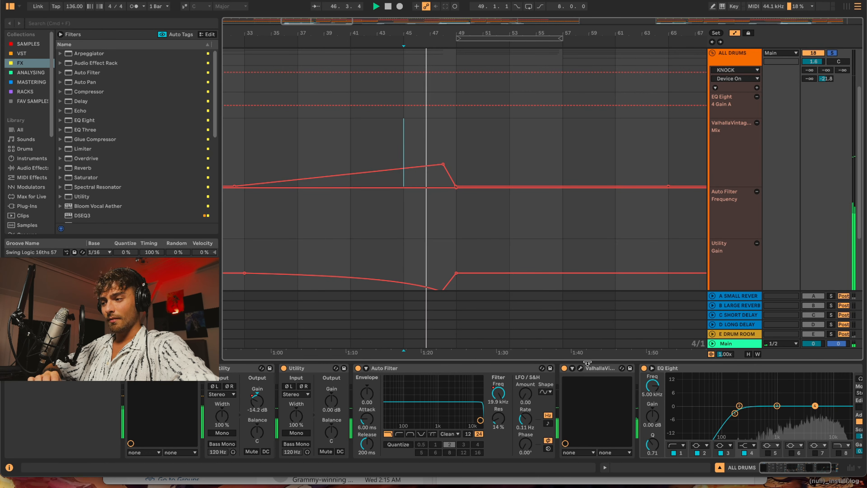
pyautogui.hscroll(5, 607, 420)
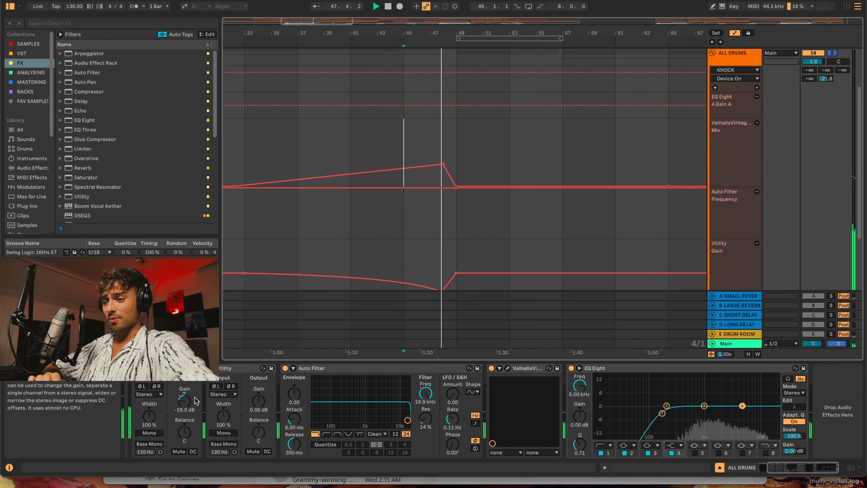
pyautogui.scroll(-3, 337, 271)
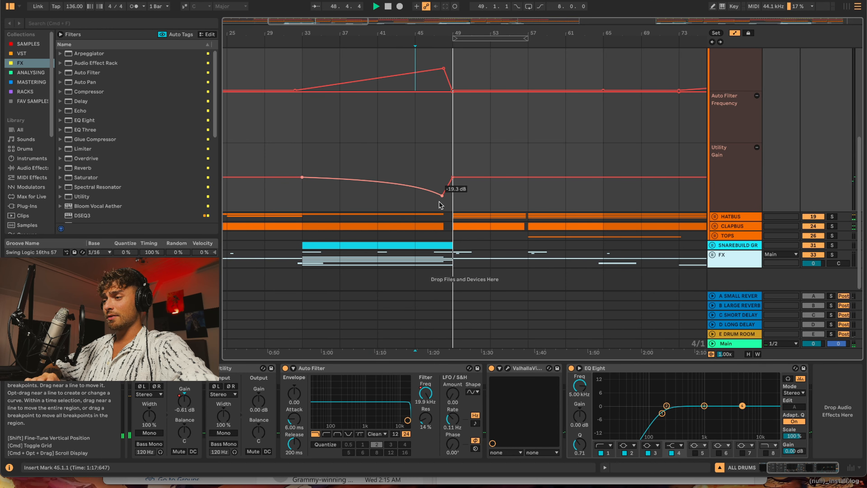
pyautogui.scroll(2, 441, 205)
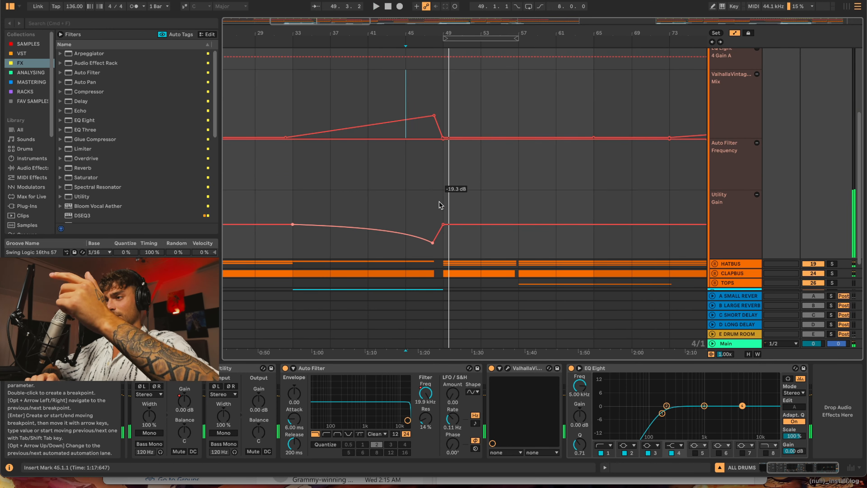
pyautogui.scroll(3, 486, 205)
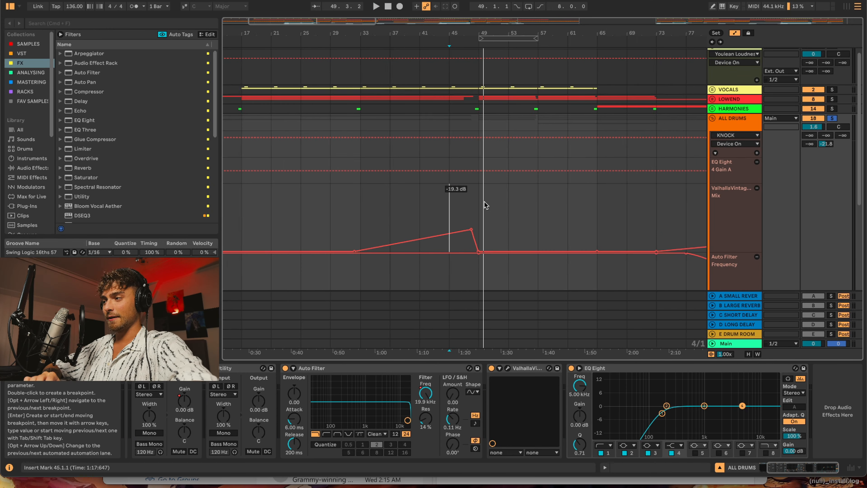
# Step: Collapse the ALL DRUMS group and turn off its solo
pyautogui.click(711, 118)
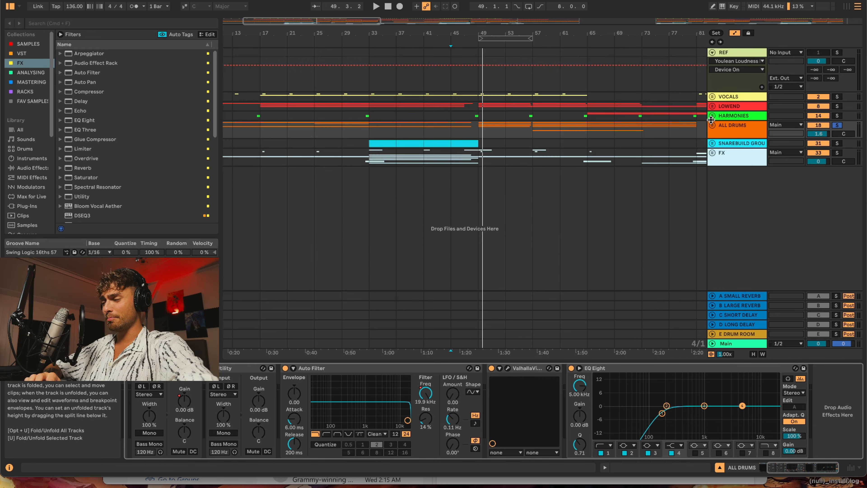
pyautogui.click(837, 127)
# Step: Expand the snare build group and examine its filter automation along with the SNARE BUILD track's clip, envelopes and devices
pyautogui.scroll(2, 392, 145)
pyautogui.click(744, 147)
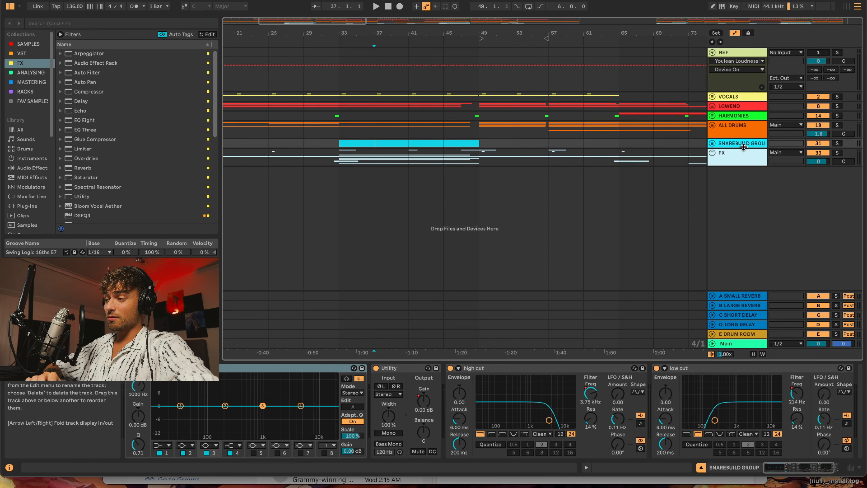
pyautogui.click(713, 144)
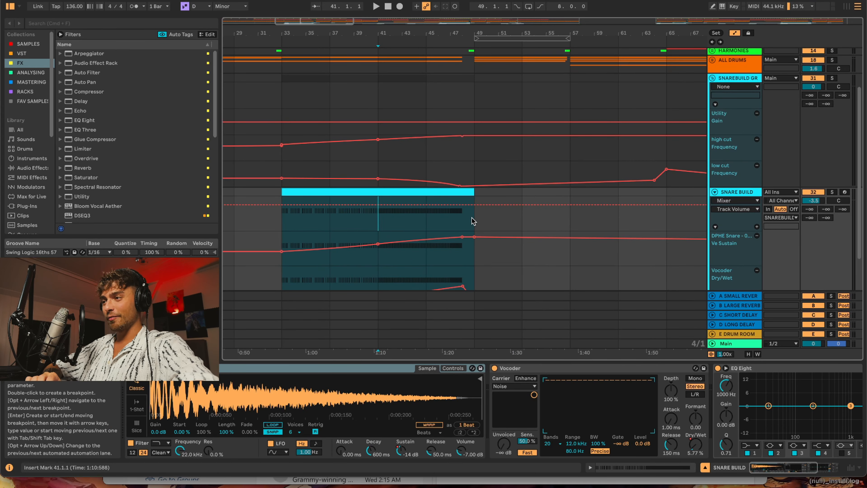
pyautogui.scroll(-3, 473, 220)
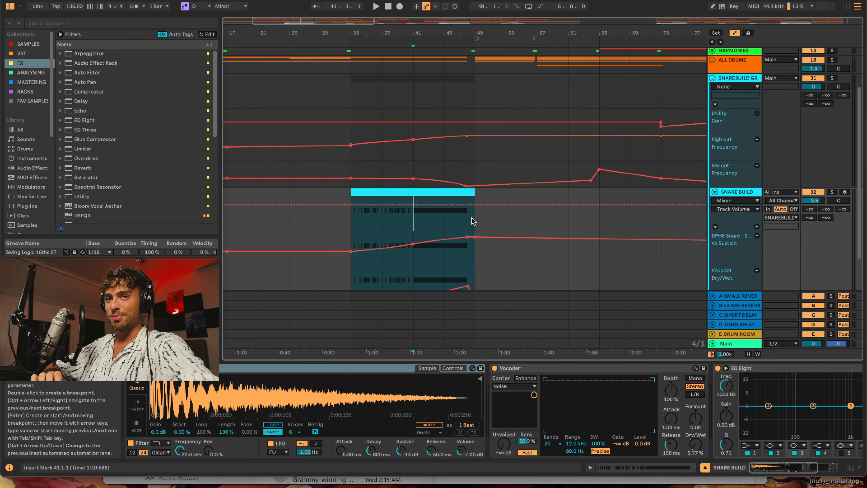